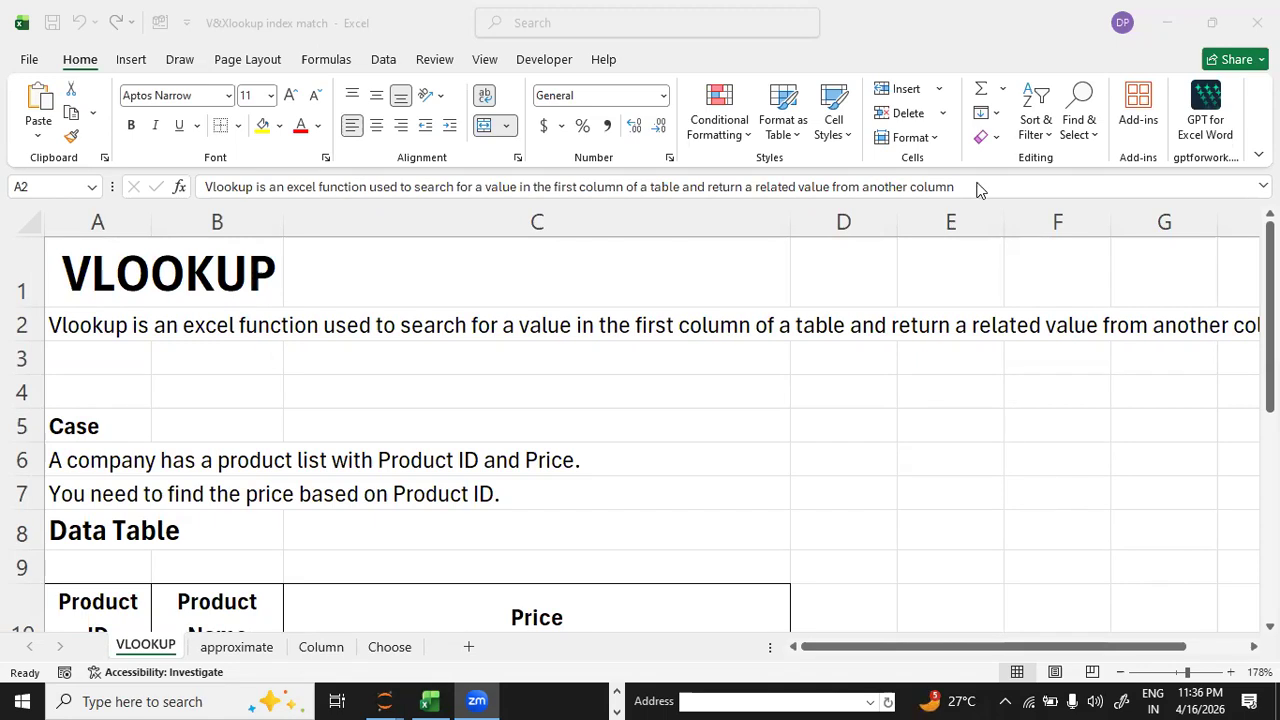
# Underline the words "first column" in the VLOOKUP definition in row 2 with the green pen.
pyautogui.click(627, 342)
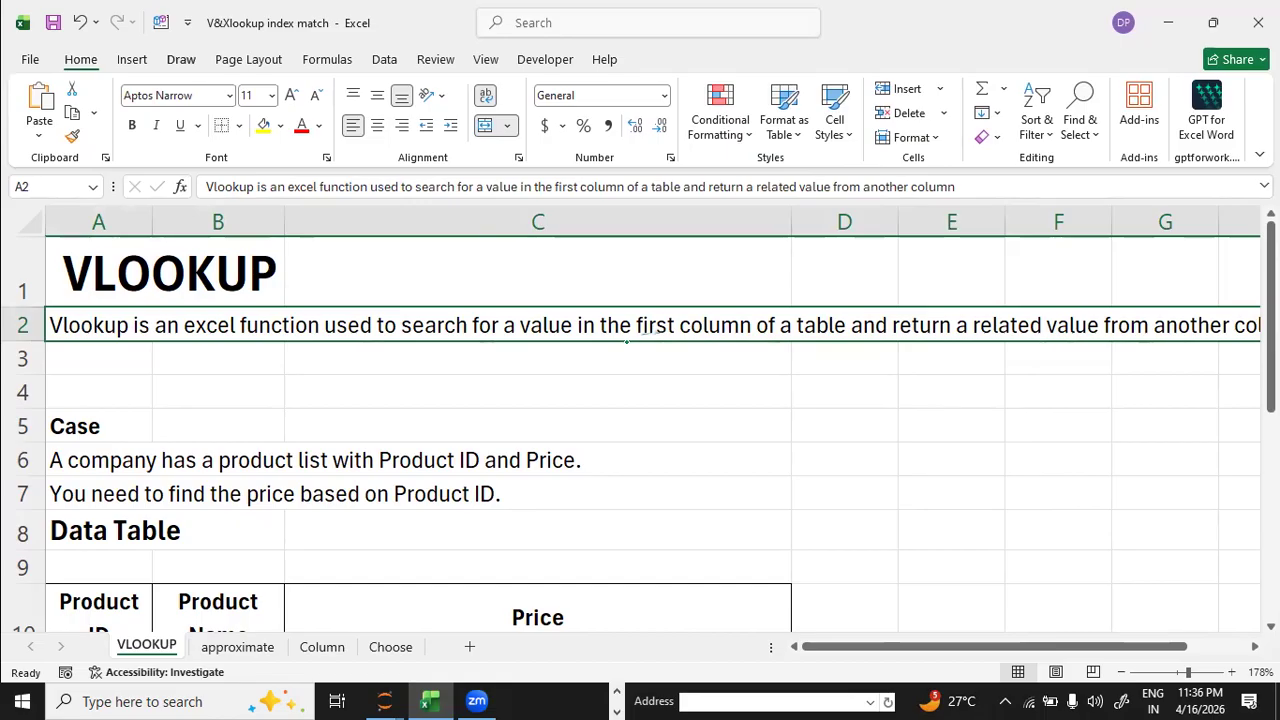
pyautogui.moveTo(638, 334); pyautogui.dragTo(720, 330)
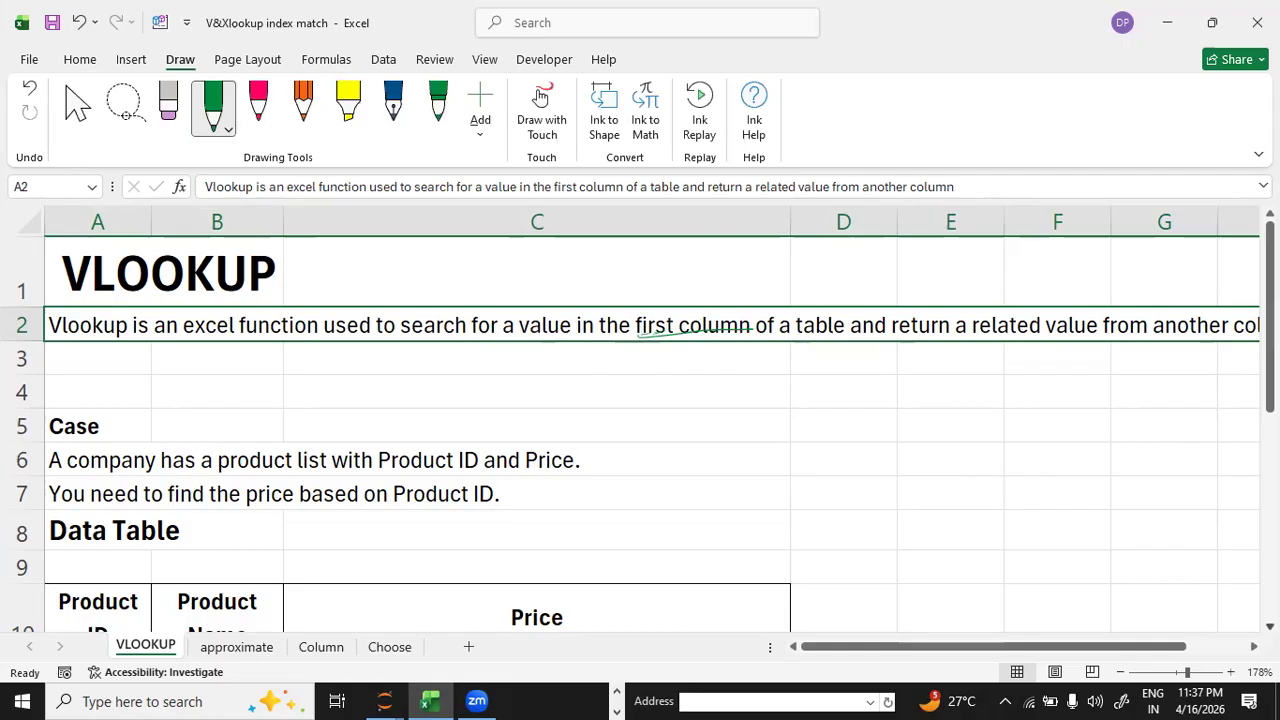
# Start a VLOOKUP formula in cell D19, below the product table, with 102 as the lookup value.
pyautogui.scroll(-2, 640, 420)
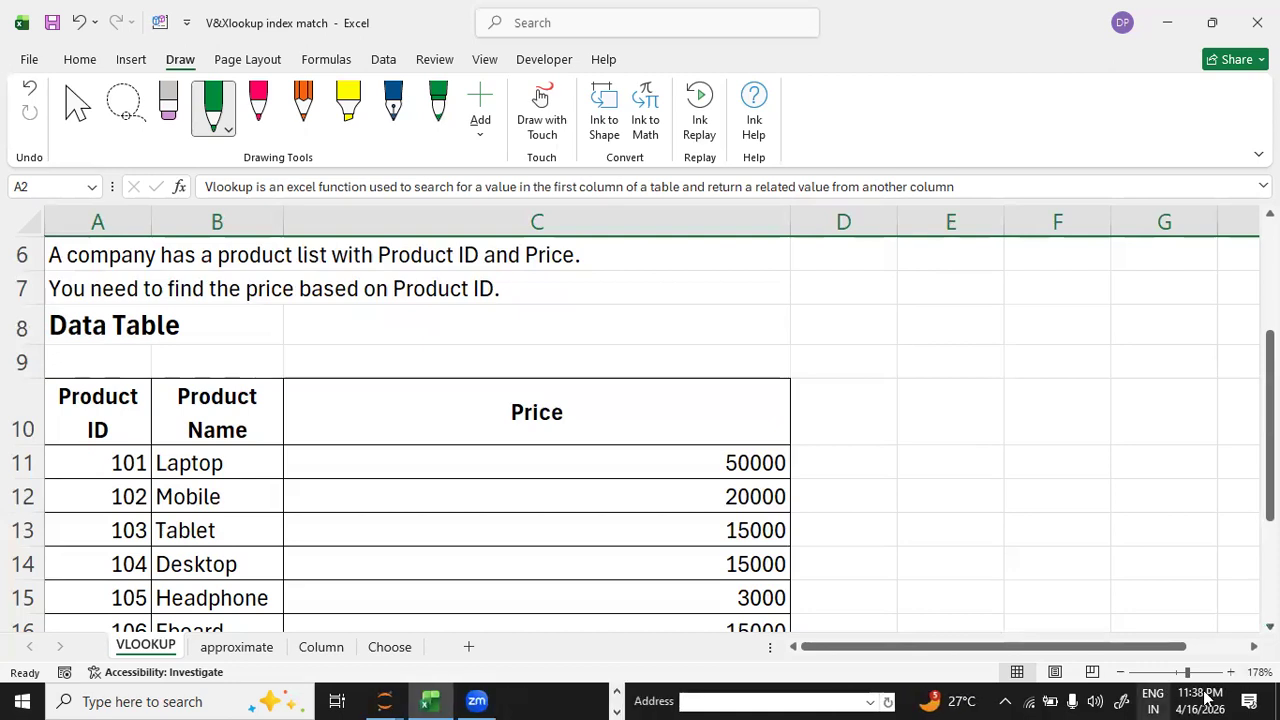
pyautogui.moveTo(1270, 488); pyautogui.dragTo(1270, 457)
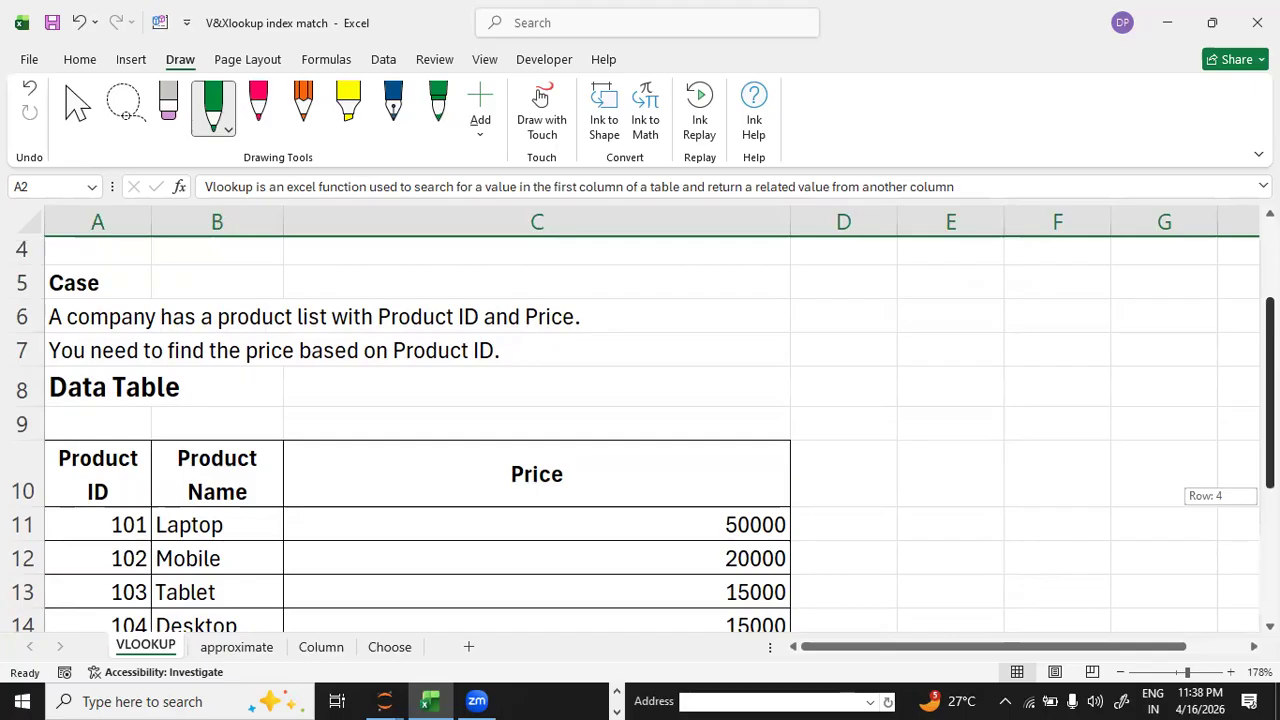
pyautogui.moveTo(1270, 392); pyautogui.dragTo(1270, 504)
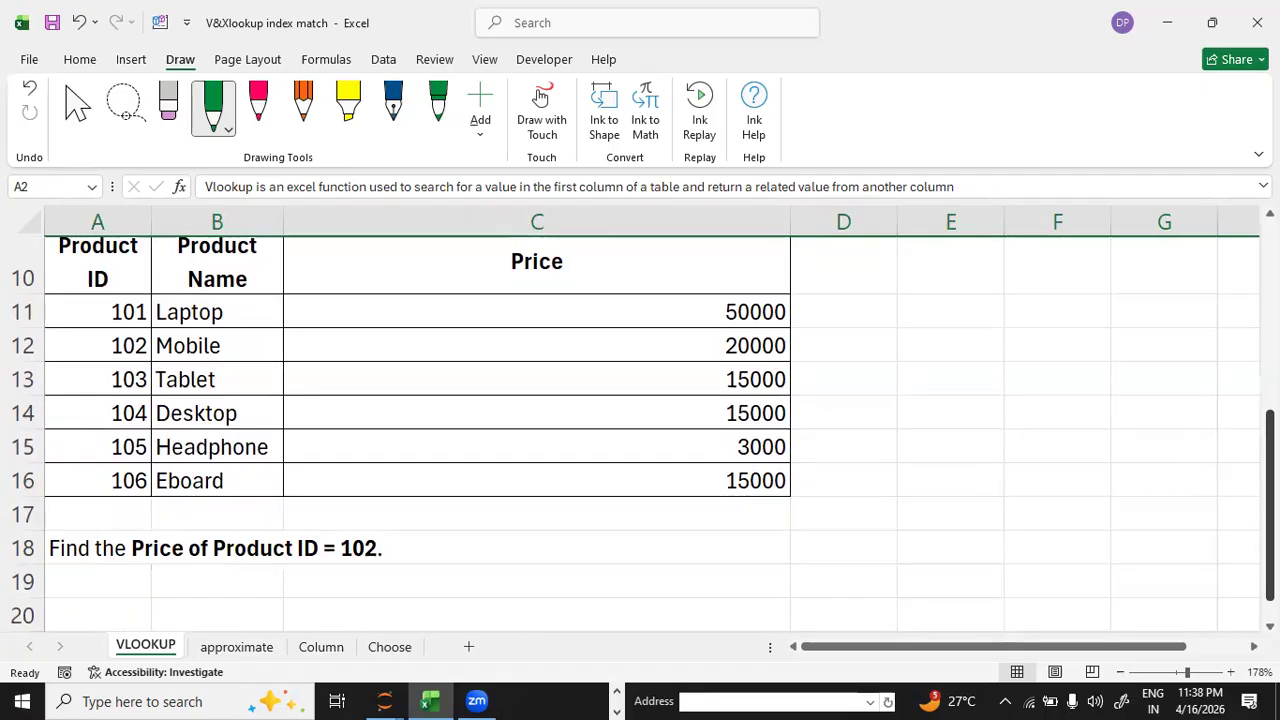
pyautogui.click(365, 580)
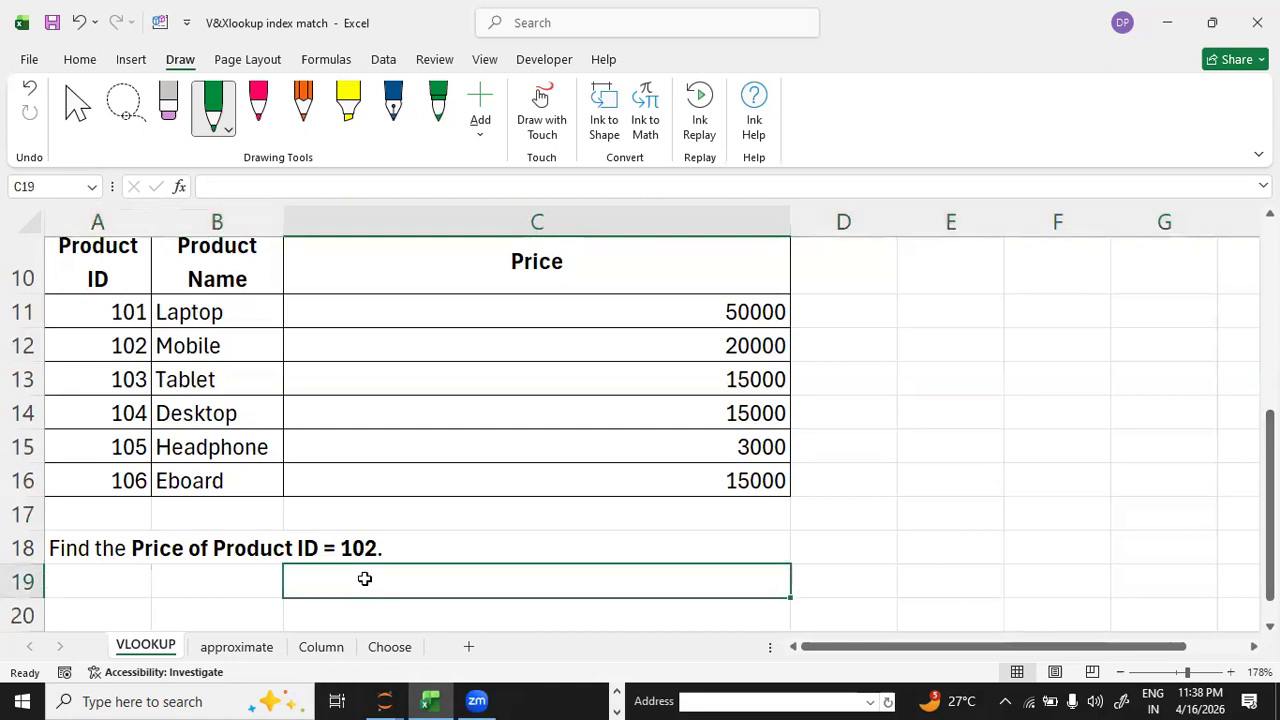
pyautogui.click(846, 582)
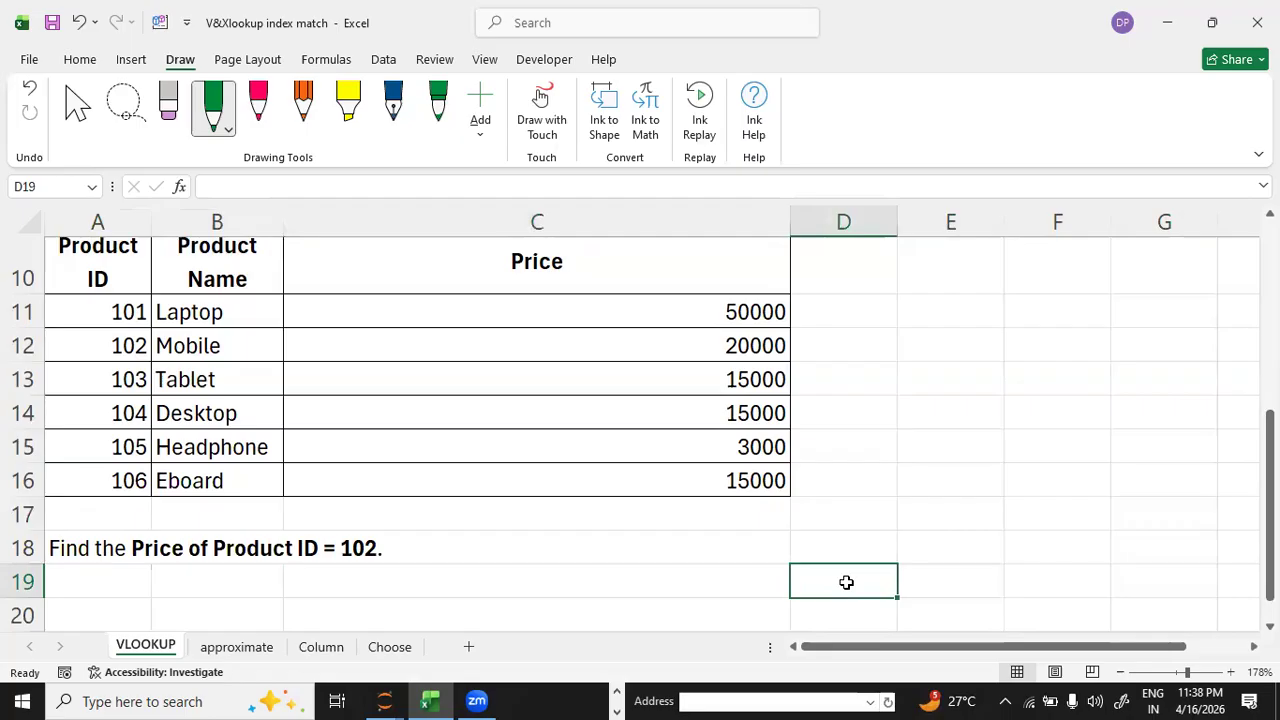
pyautogui.write('=vlookup')
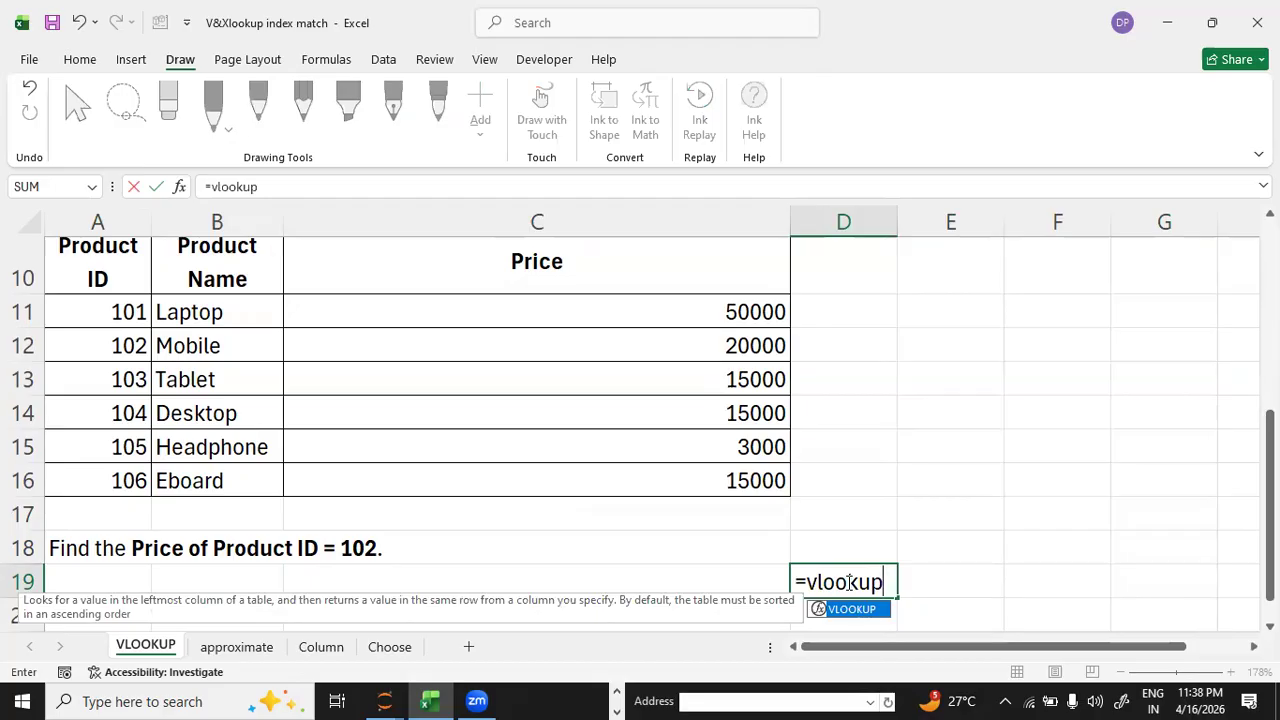
pyautogui.write('(')
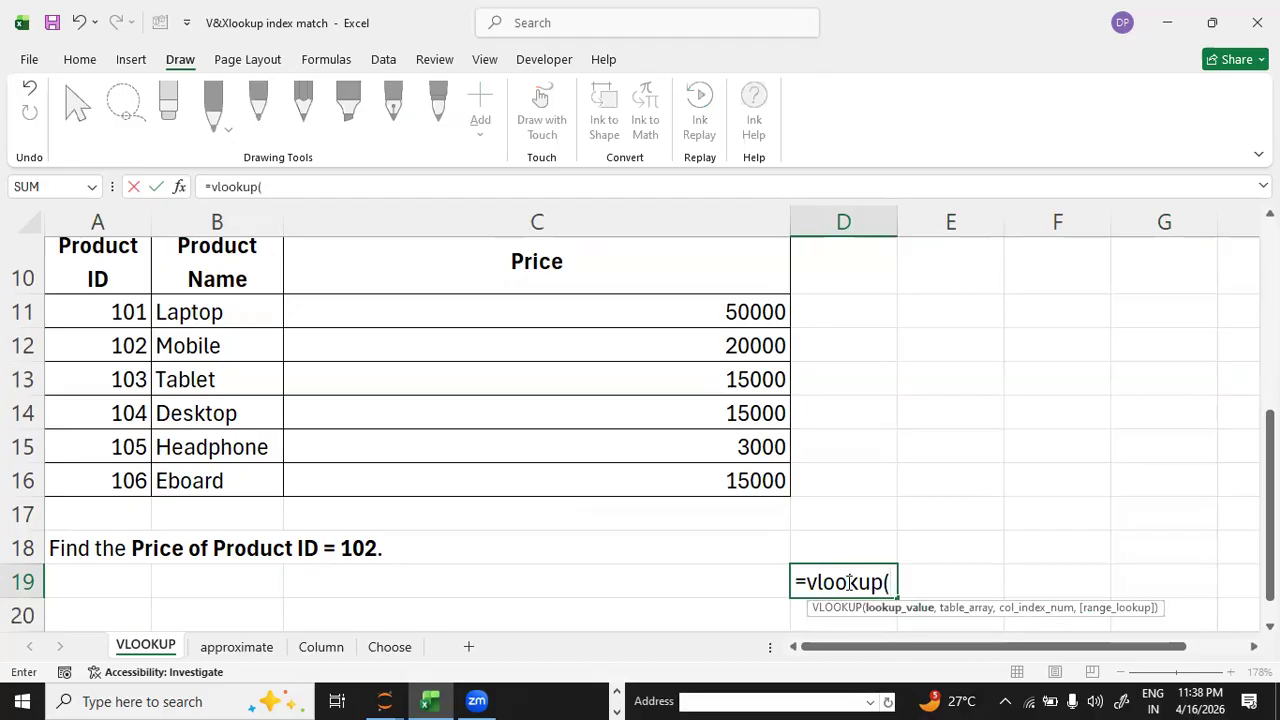
pyautogui.write('102,')
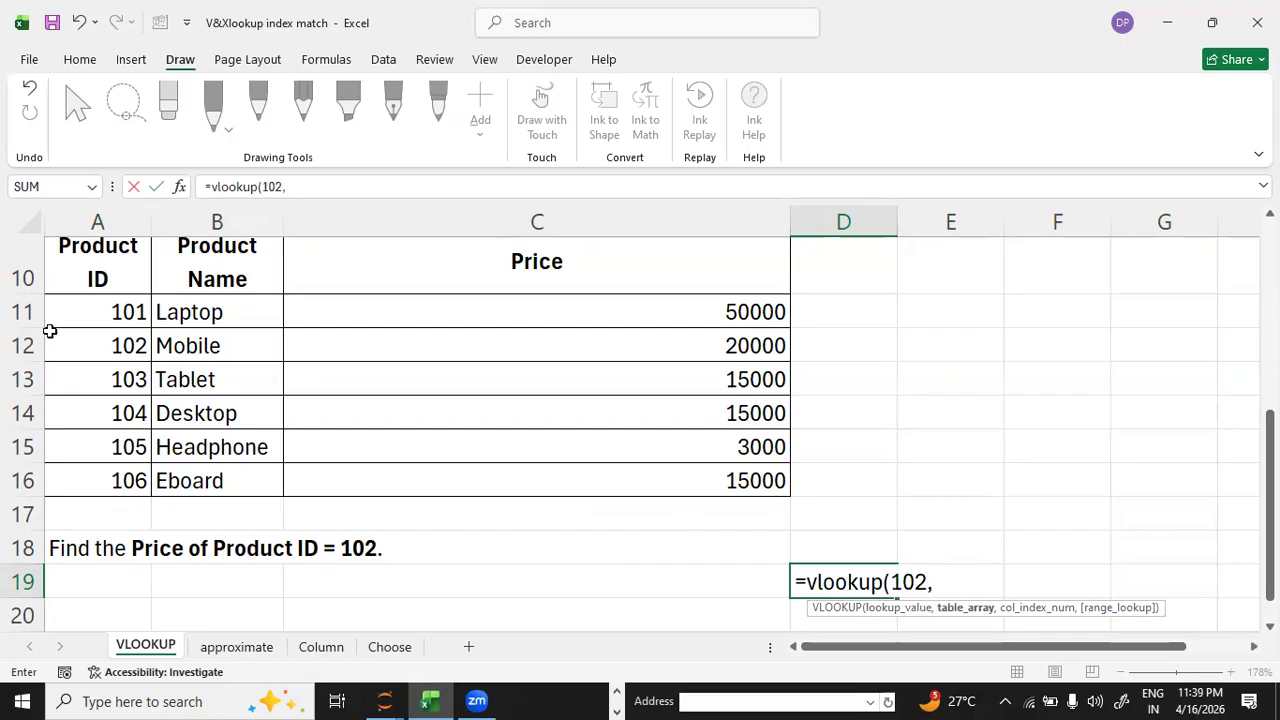
# Complete the VLOOKUP in D19 with table range A11:C16, column index 2 and FALSE for an exact match.
pyautogui.moveTo(98, 310); pyautogui.dragTo(603, 475)
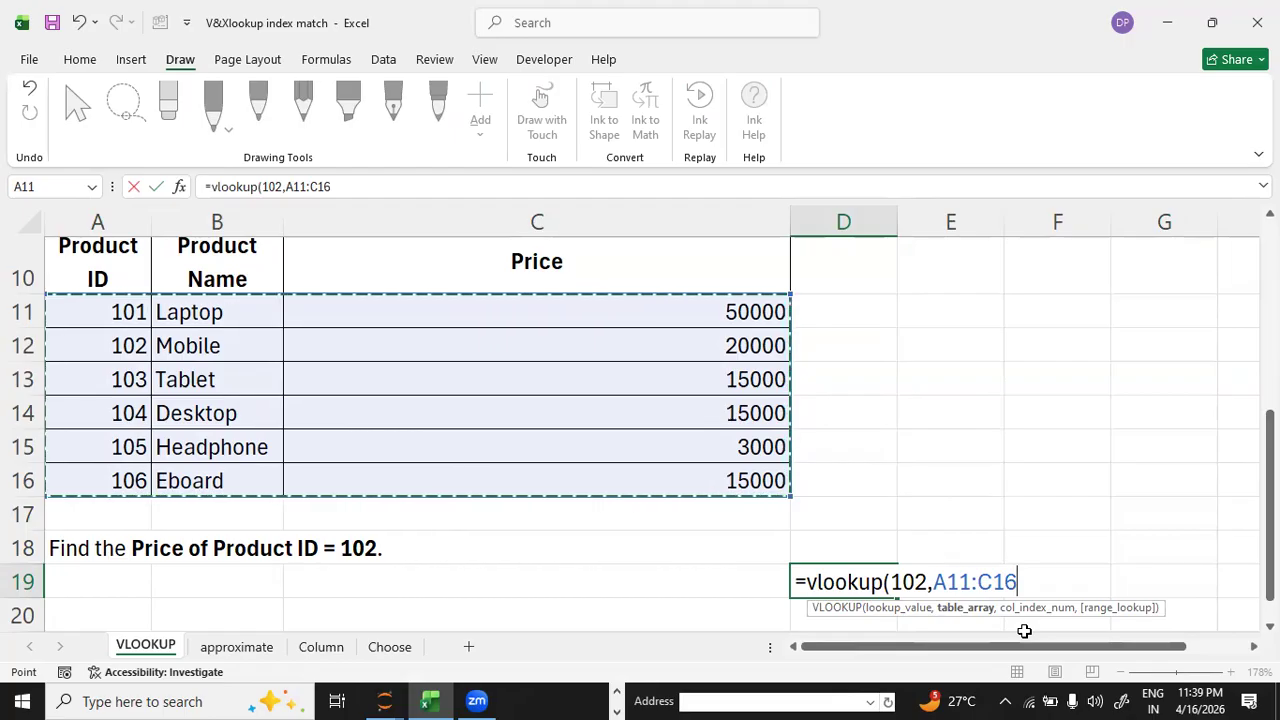
pyautogui.write(',2')
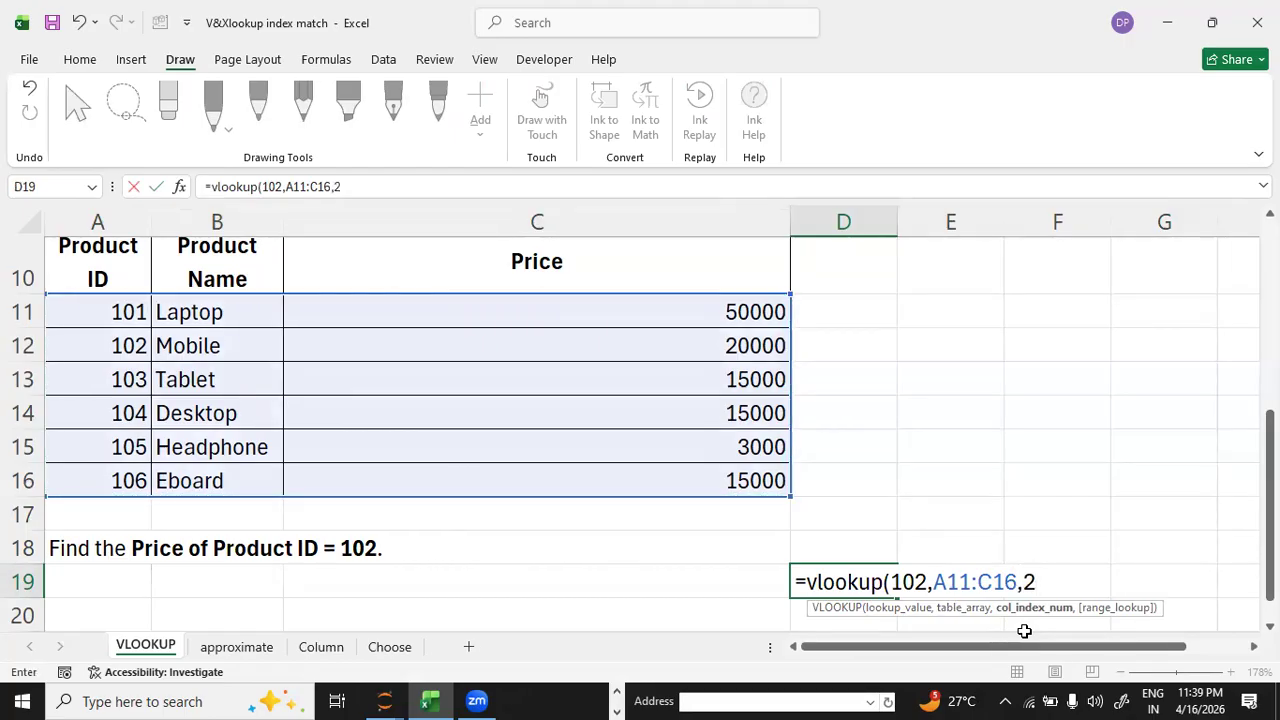
pyautogui.write(',f')
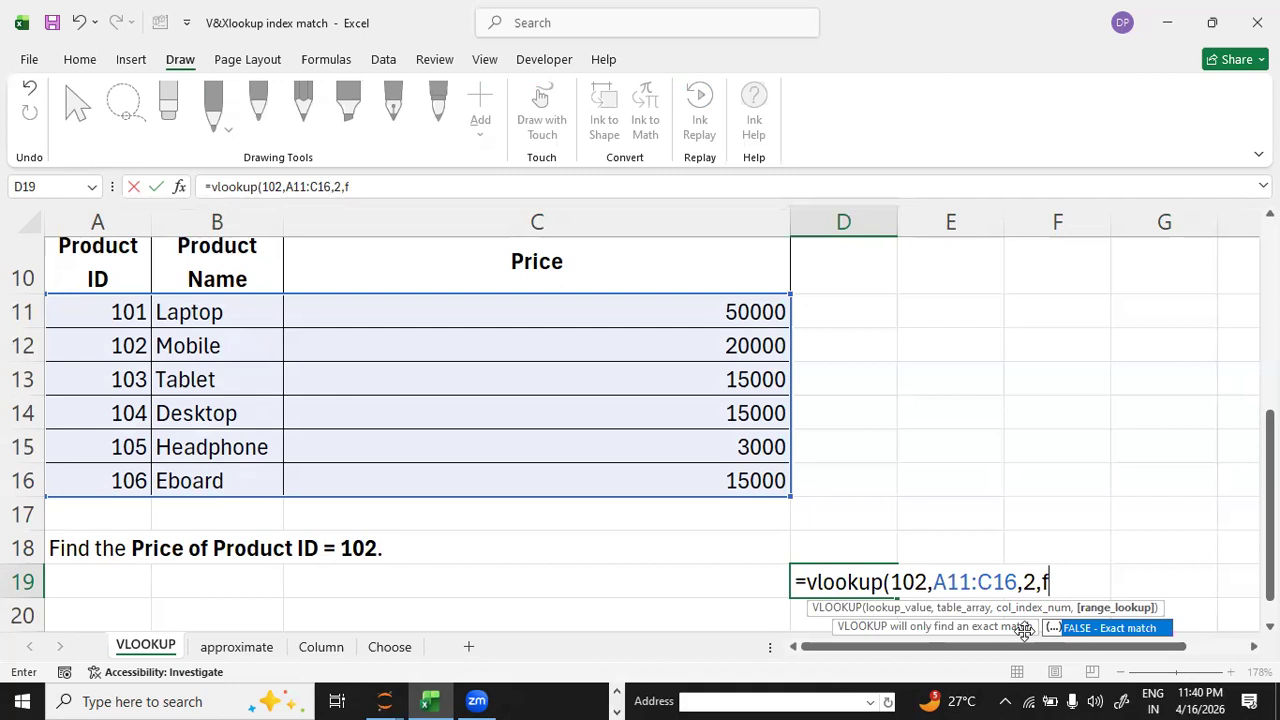
pyautogui.write('alse)')
pyautogui.press('Return')
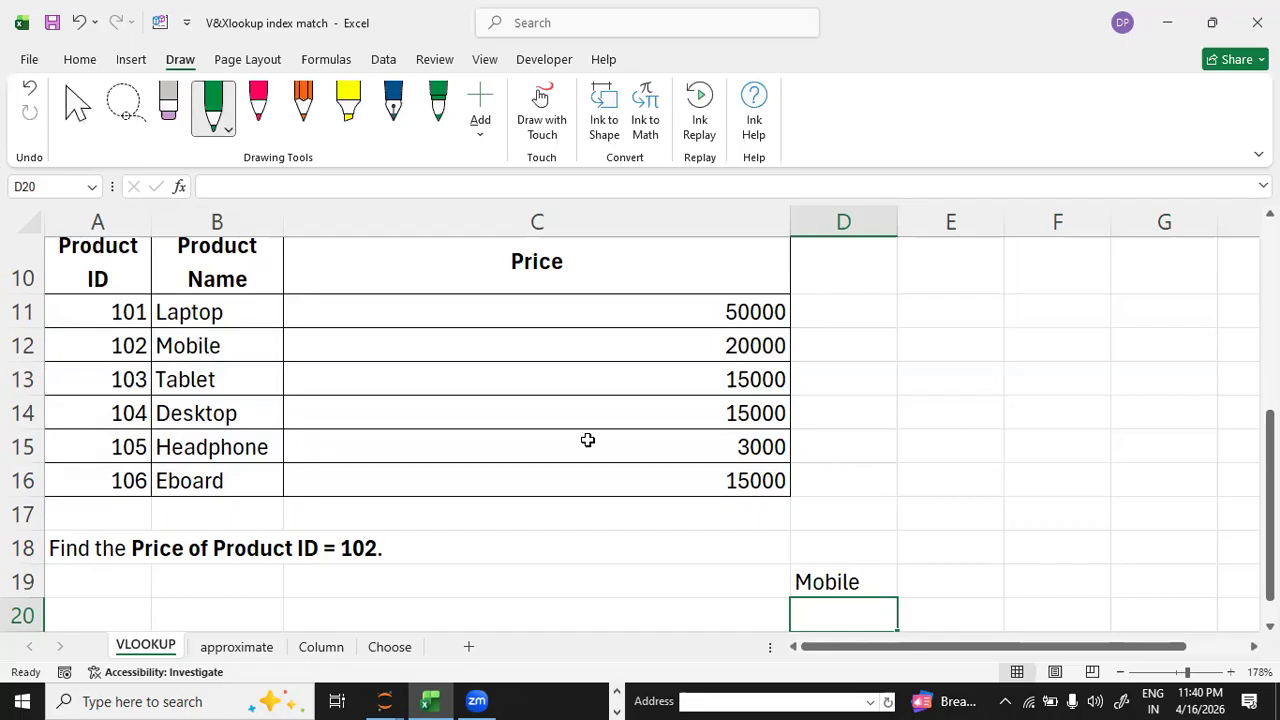
# Change the lookup value in the D19 VLOOKUP formula to 103.
pyautogui.click(826, 586)
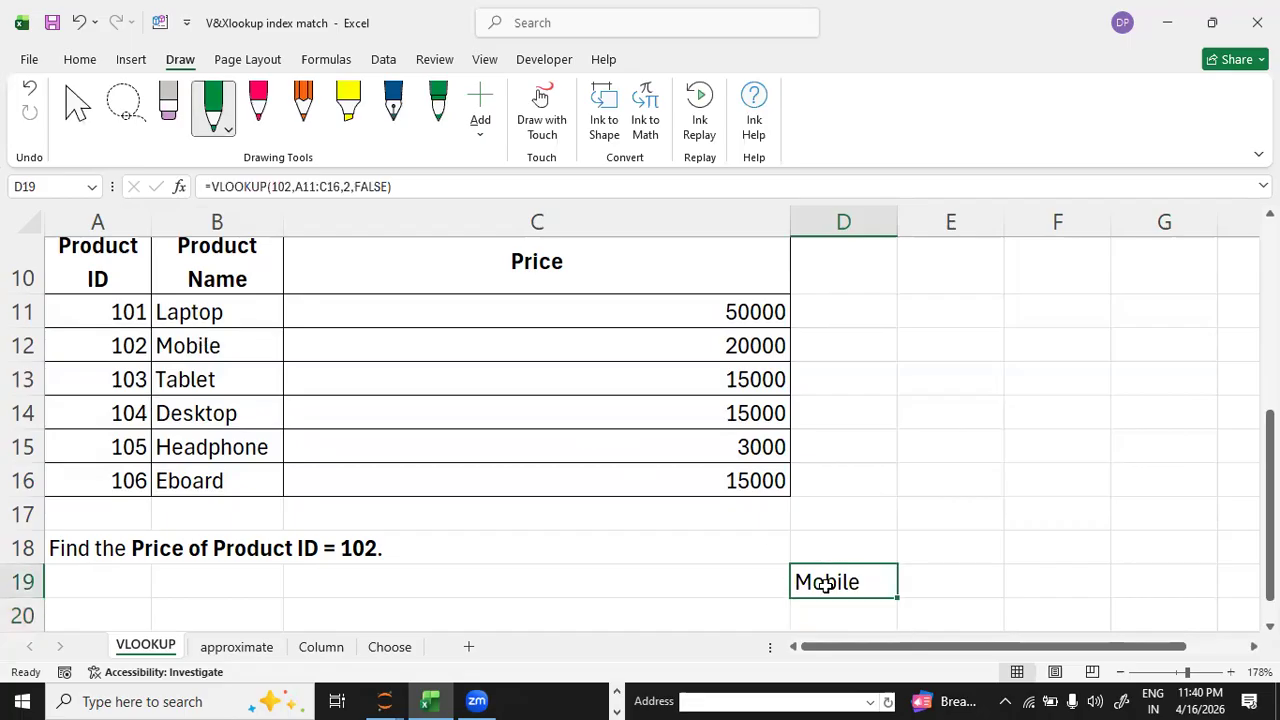
pyautogui.doubleClick(826, 586)
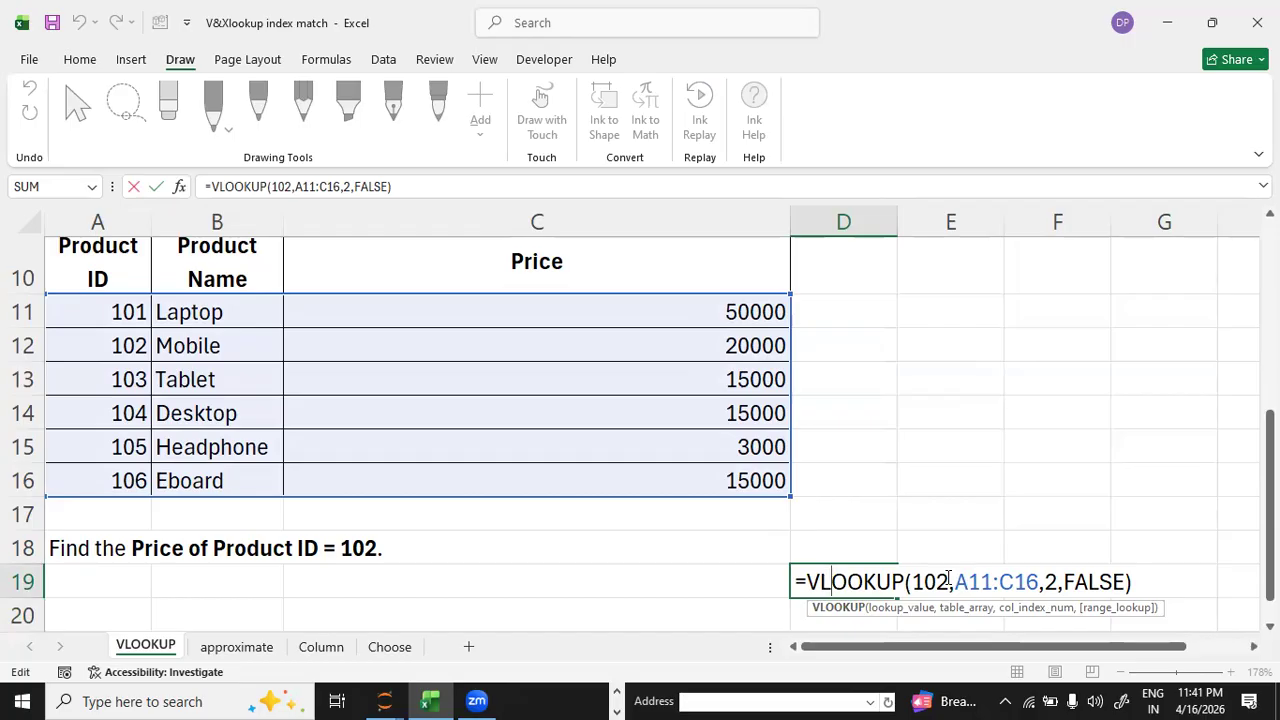
pyautogui.press('BackSpace')
pyautogui.press('BackSpace')
pyautogui.write('v')
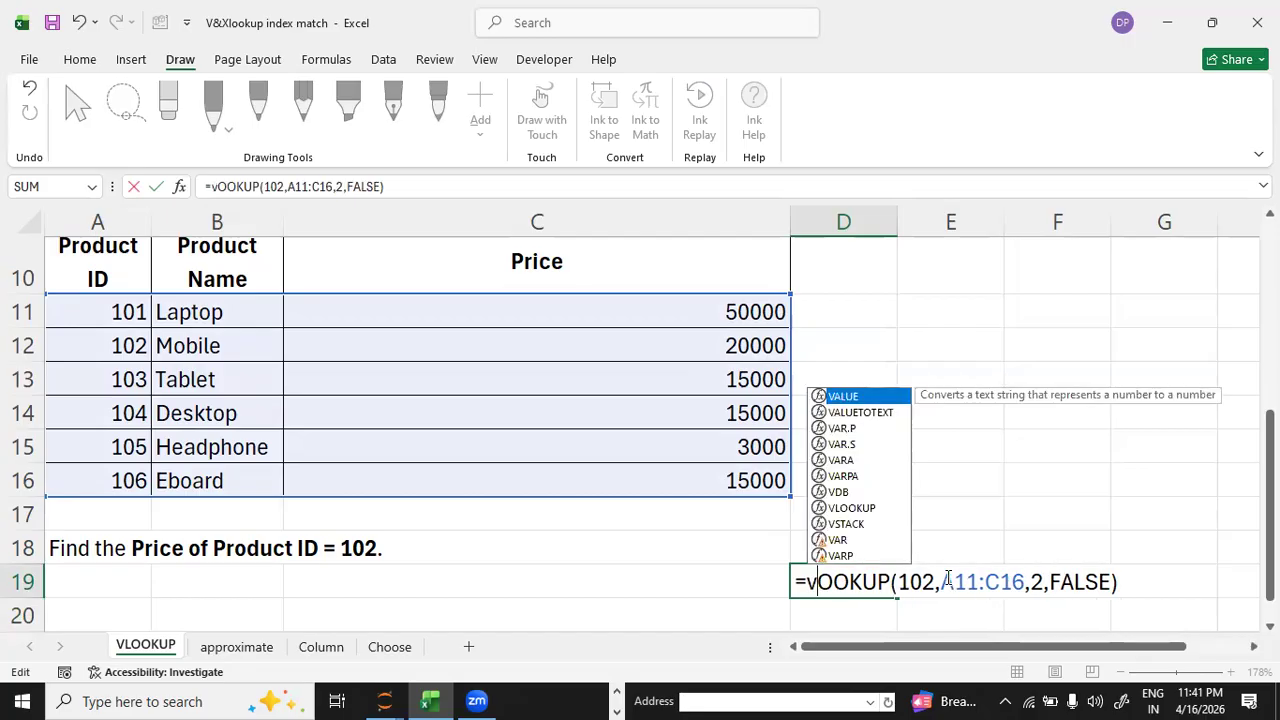
pyautogui.write('l')
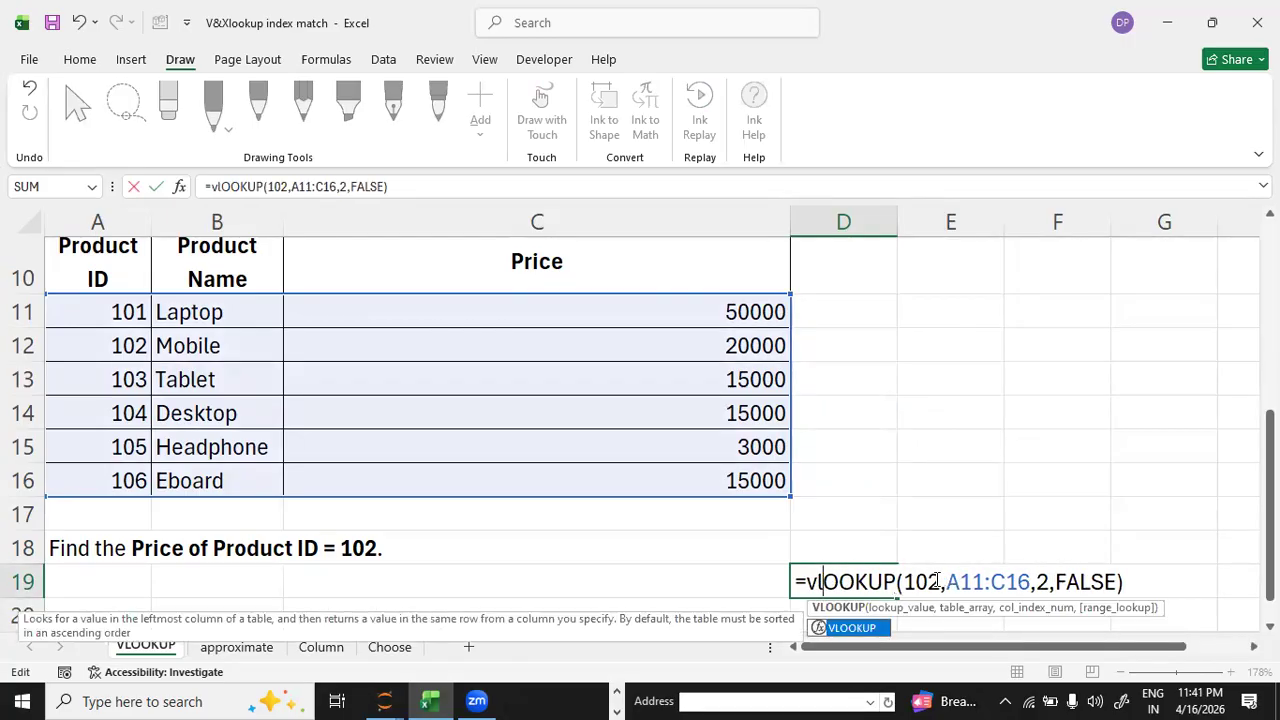
pyautogui.click(937, 580)
pyautogui.press('BackSpace')
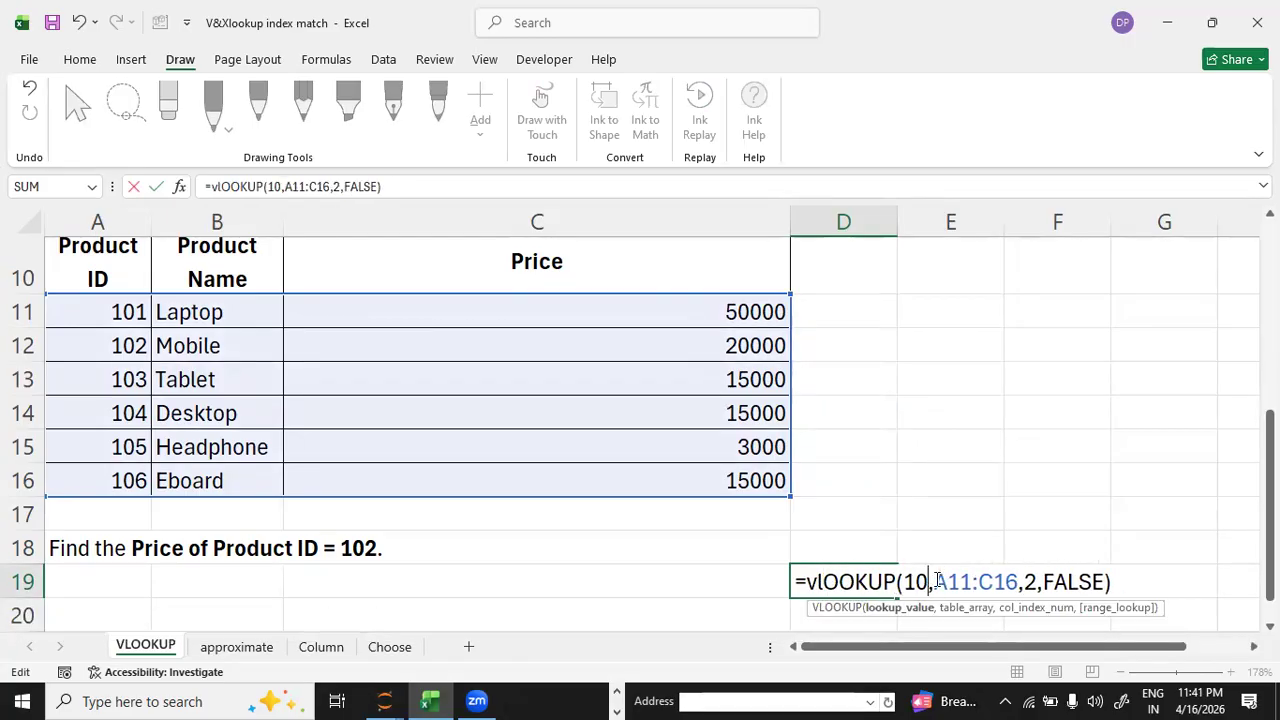
pyautogui.write('3')
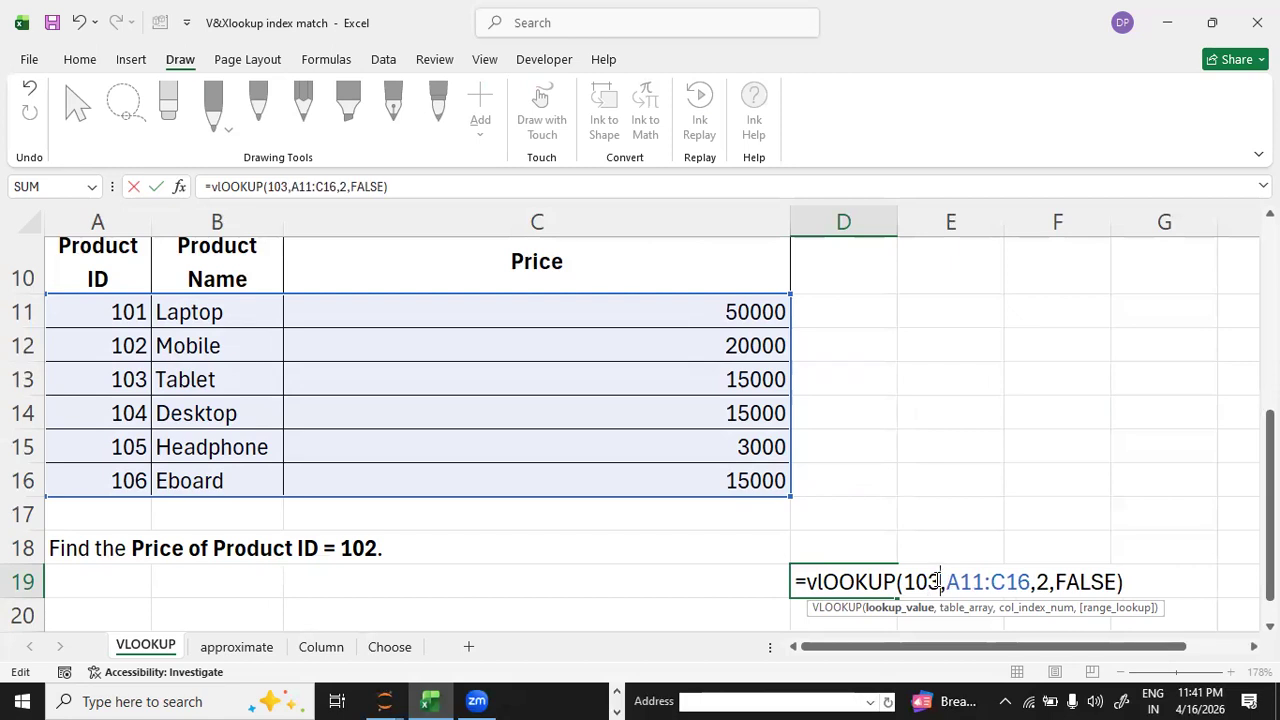
pyautogui.click(1137, 580)
pyautogui.press('Return')
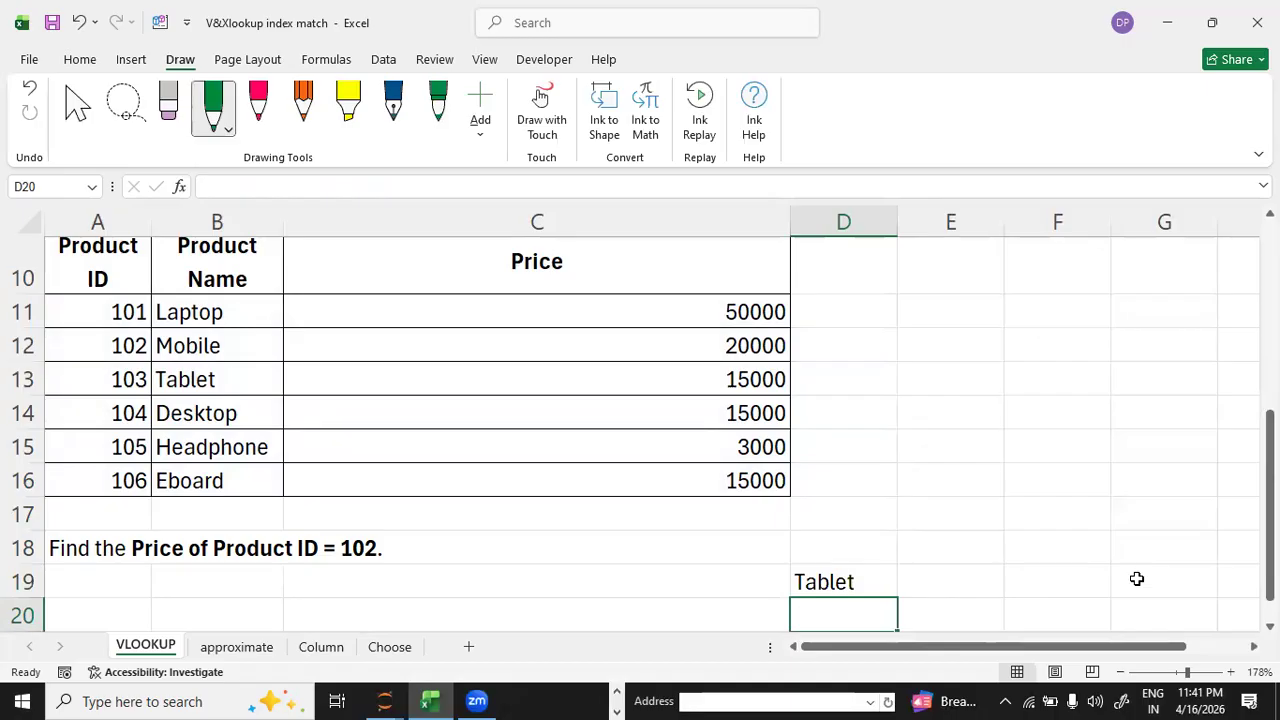
# Replace the typed lookup value in the D19 VLOOKUP formula with a reference to cell C19.
pyautogui.click(831, 579)
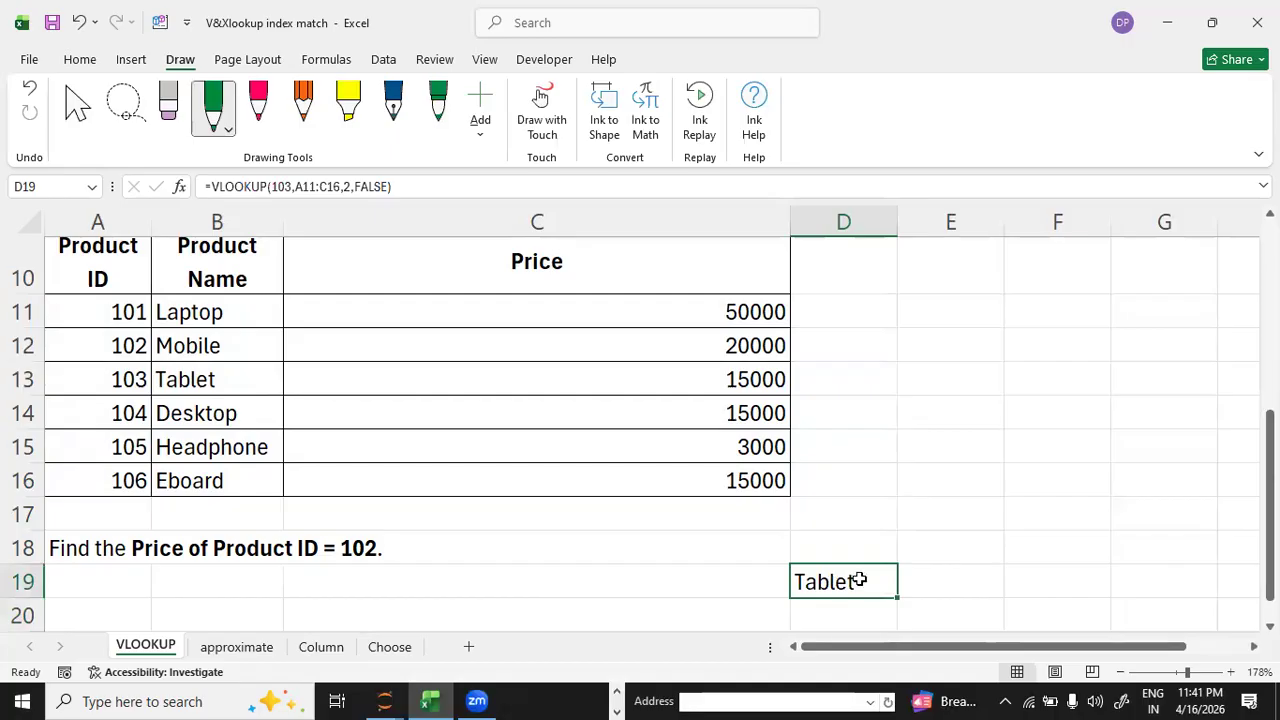
pyautogui.doubleClick(858, 578)
pyautogui.click(947, 580)
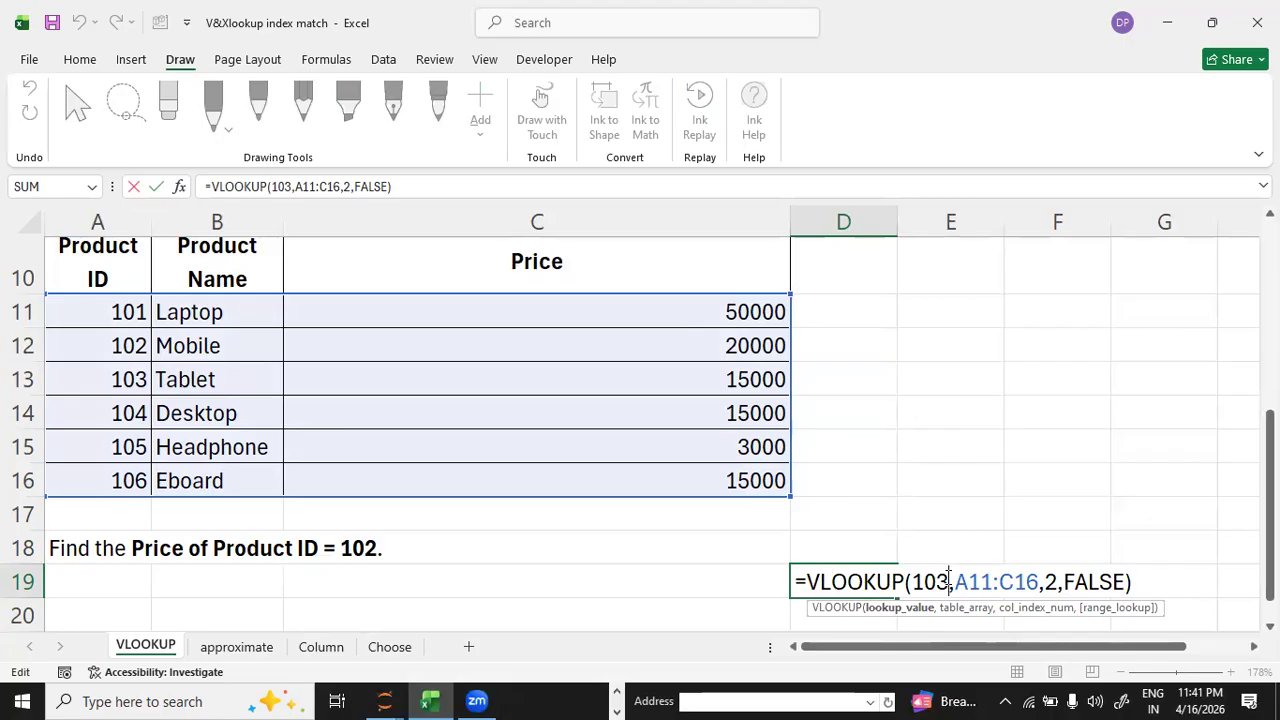
pyautogui.press('BackSpace')
pyautogui.press('BackSpace')
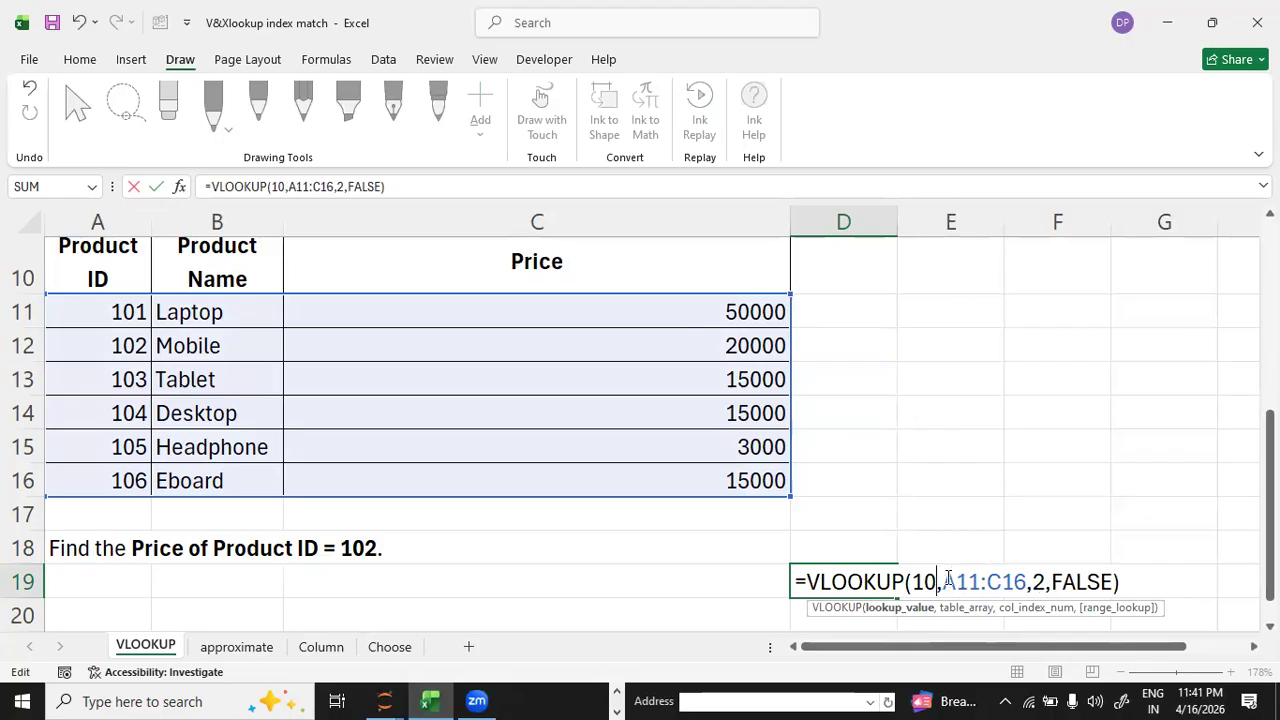
pyautogui.press('BackSpace')
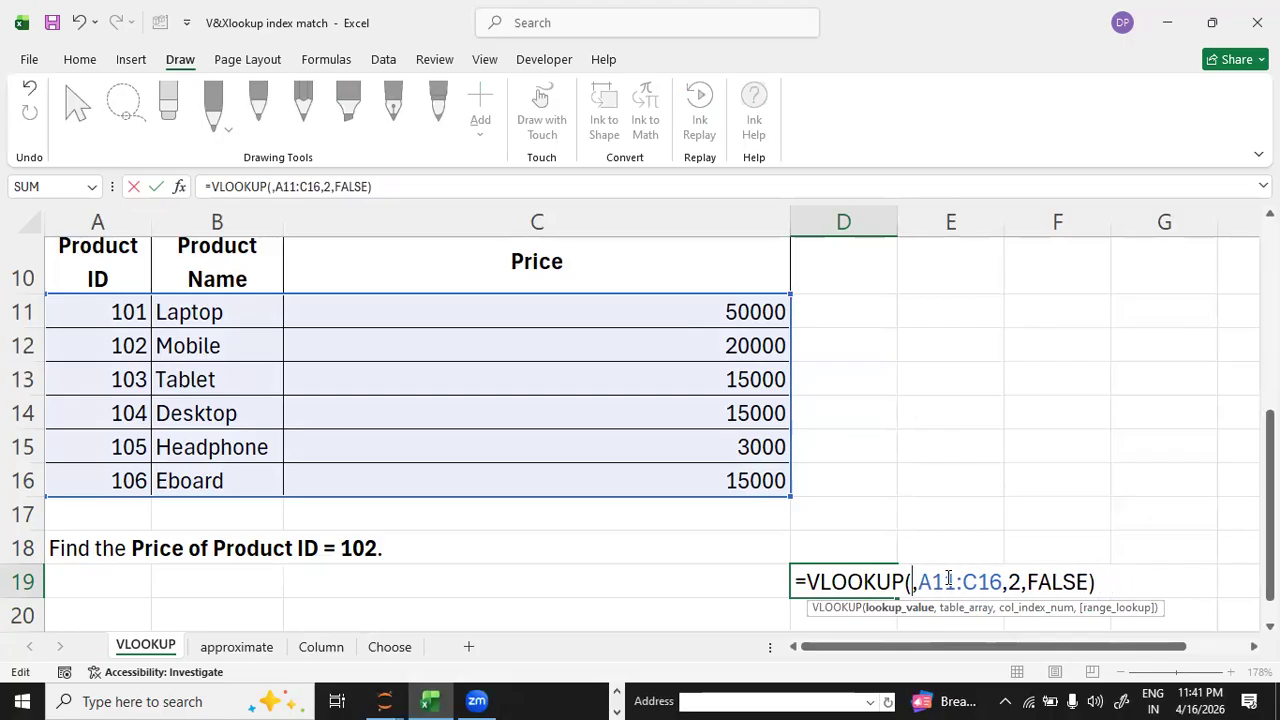
pyautogui.click(732, 577)
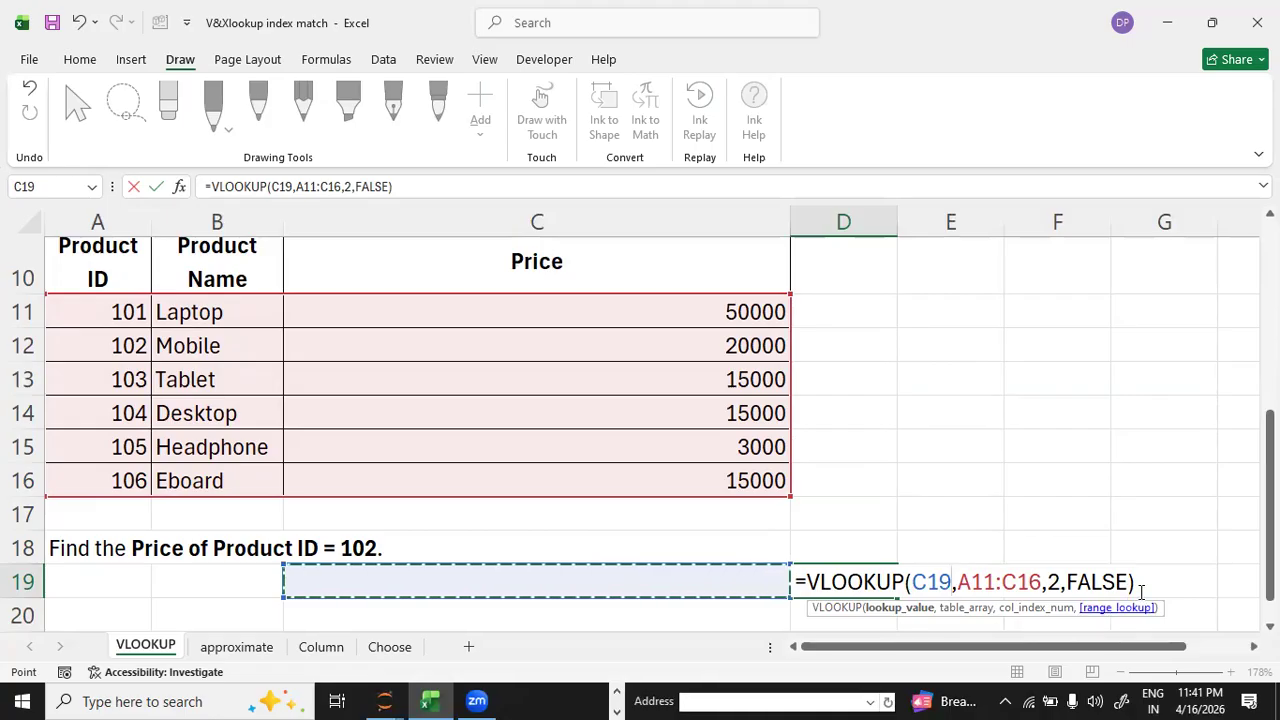
pyautogui.press('Return')
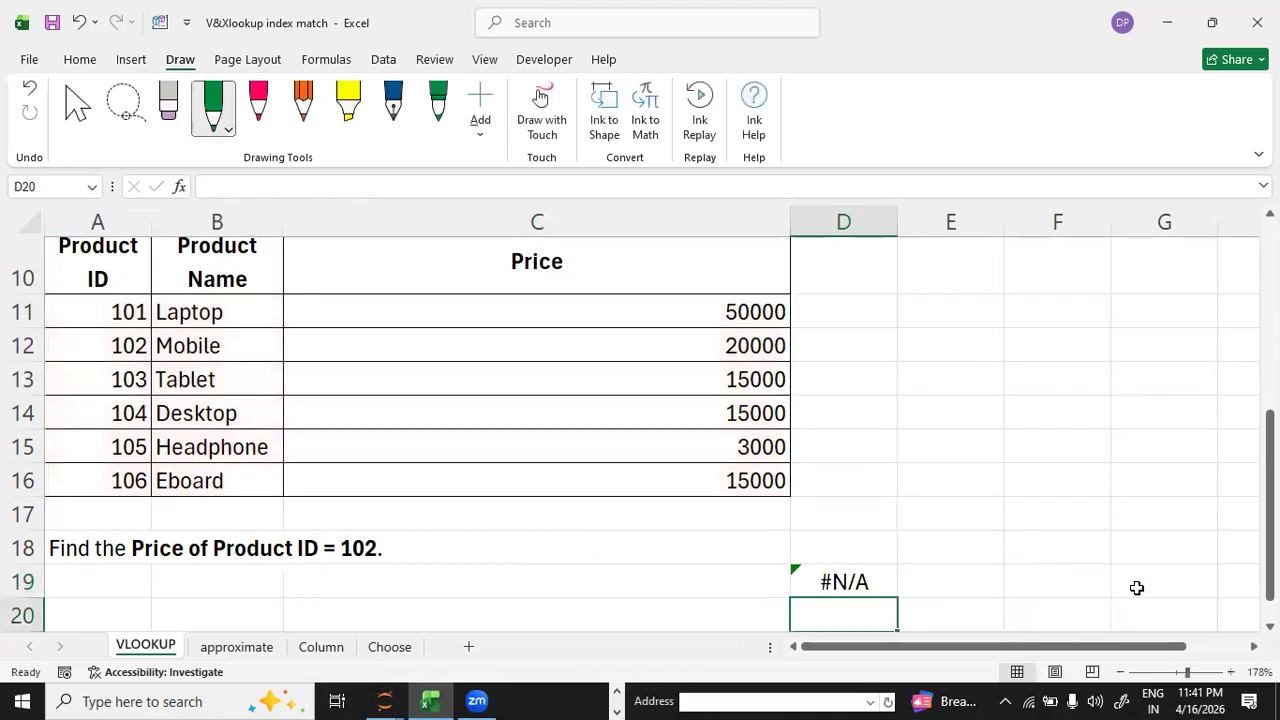
# Enter product ID 101 in the lookup cell C19.
pyautogui.click(743, 577)
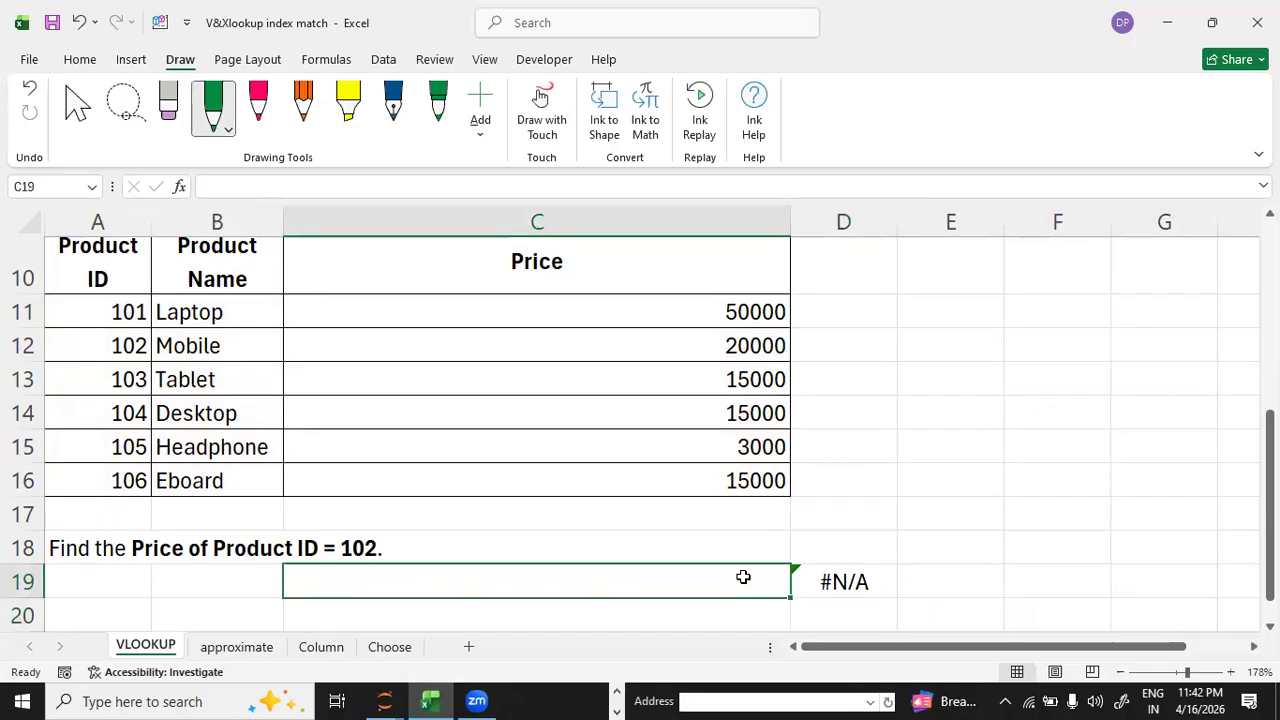
pyautogui.write('101')
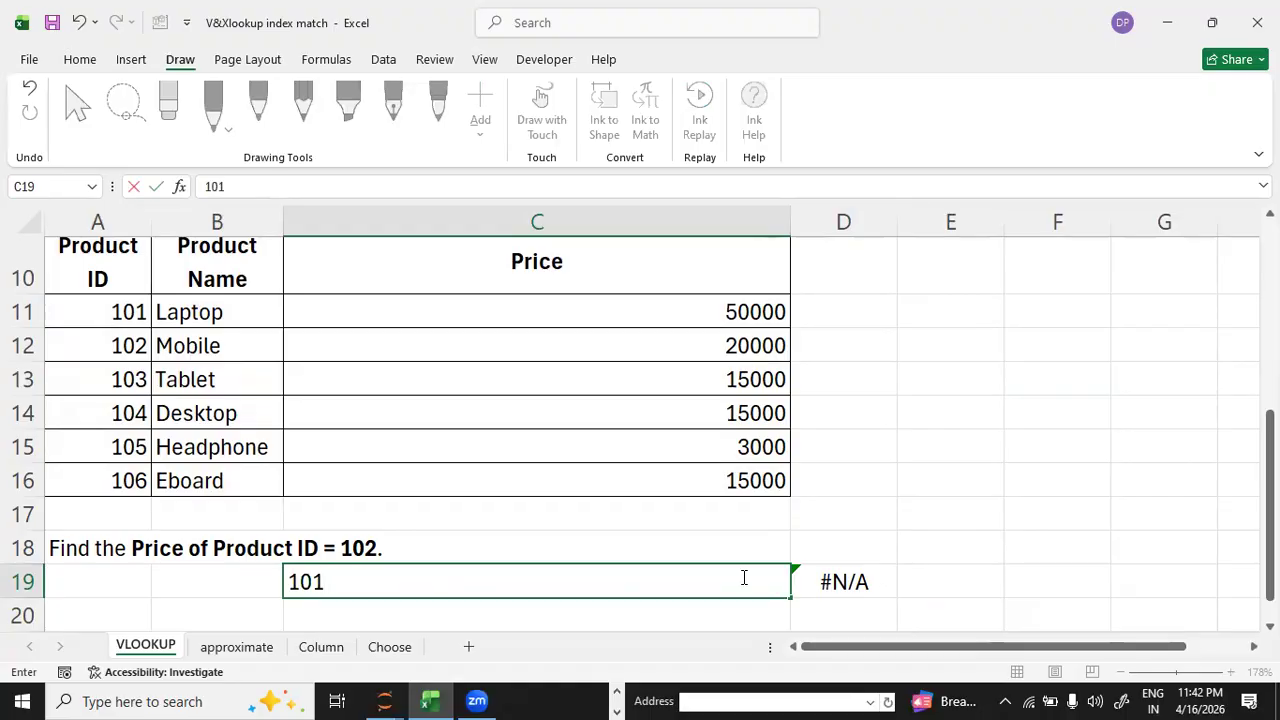
pyautogui.click(754, 617)
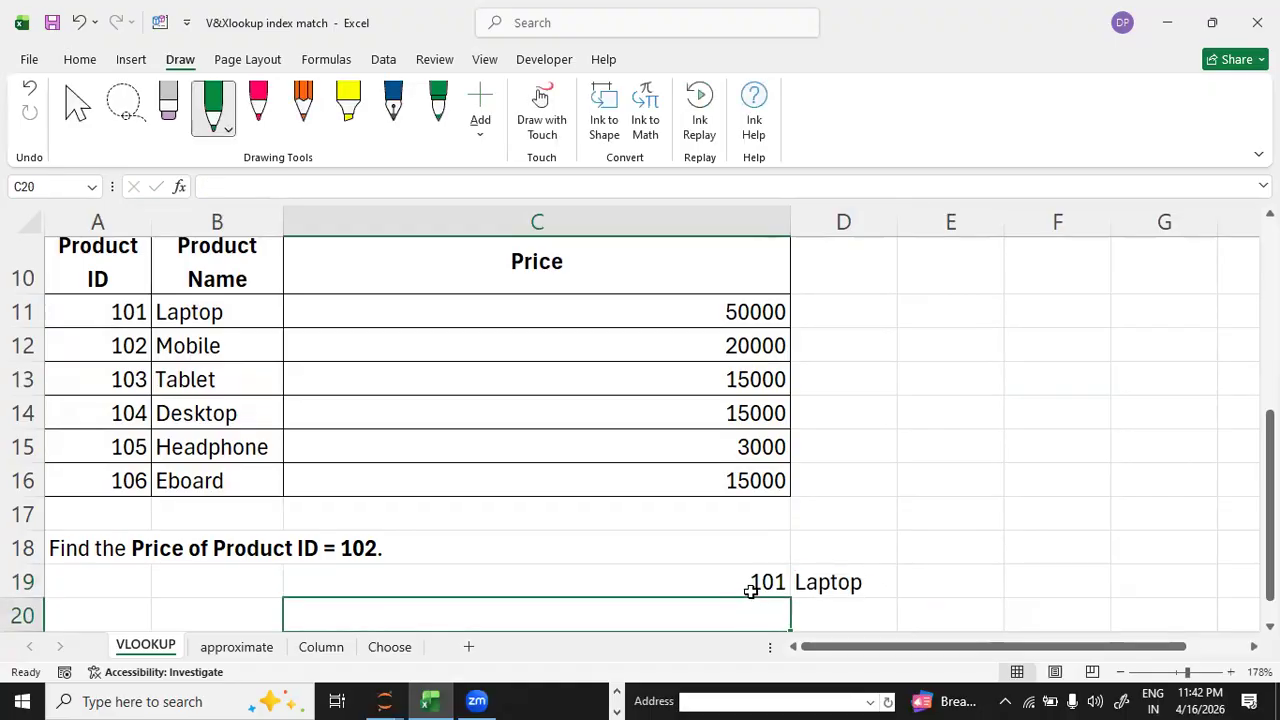
# Set the product ID in the lookup cell C19 to 104.
pyautogui.click(751, 591)
pyautogui.write('104')
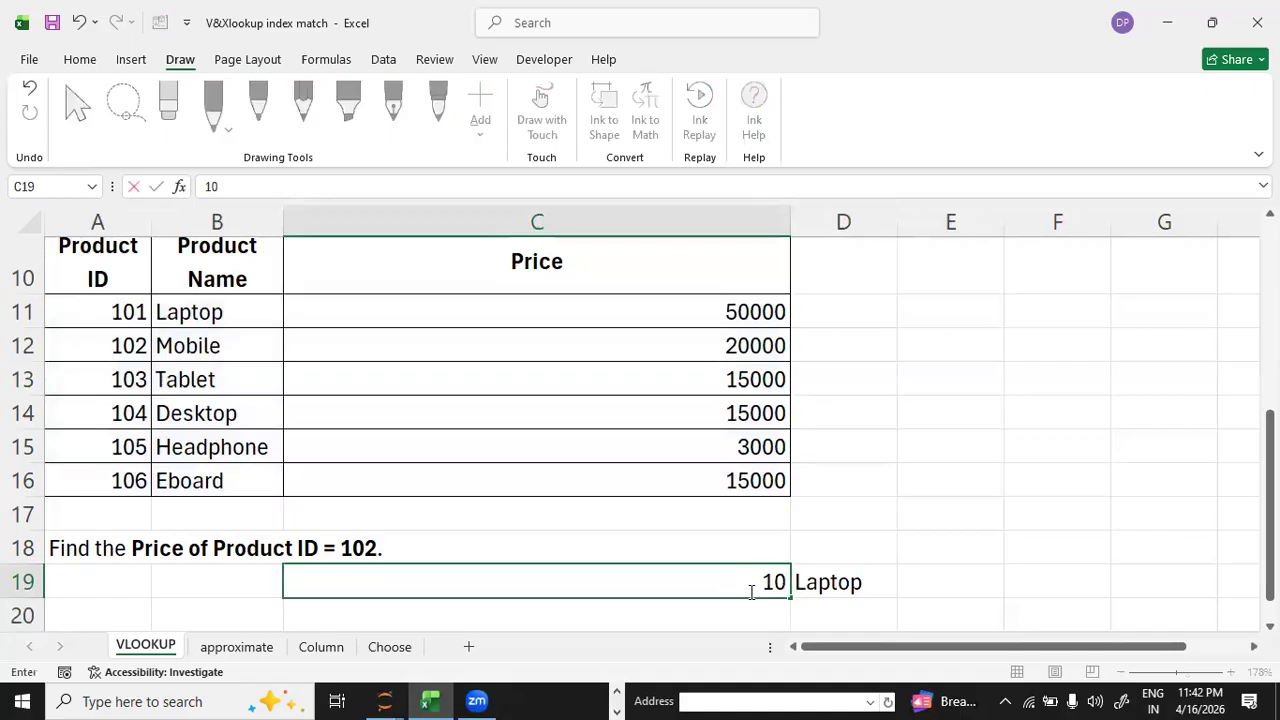
pyautogui.click(743, 609)
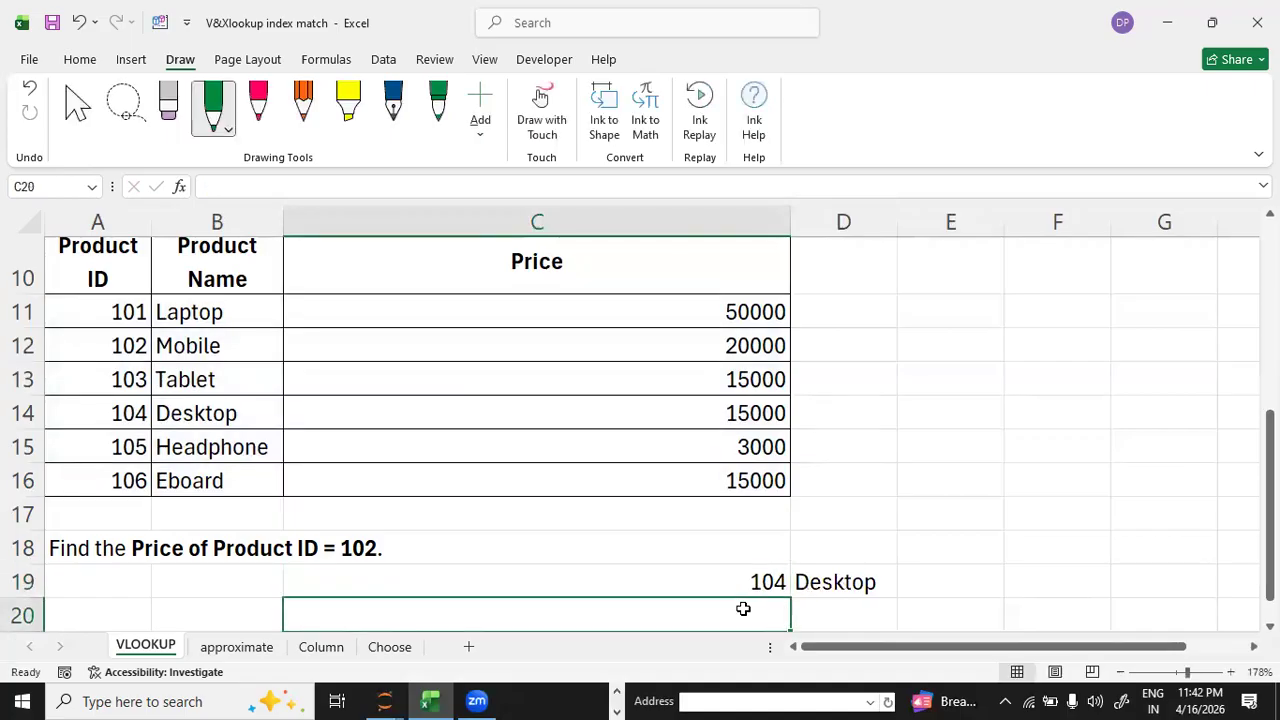
# Review the arguments and referenced ranges of the VLOOKUP formula in D19, leaving the formula as it is.
pyautogui.doubleClick(843, 588)
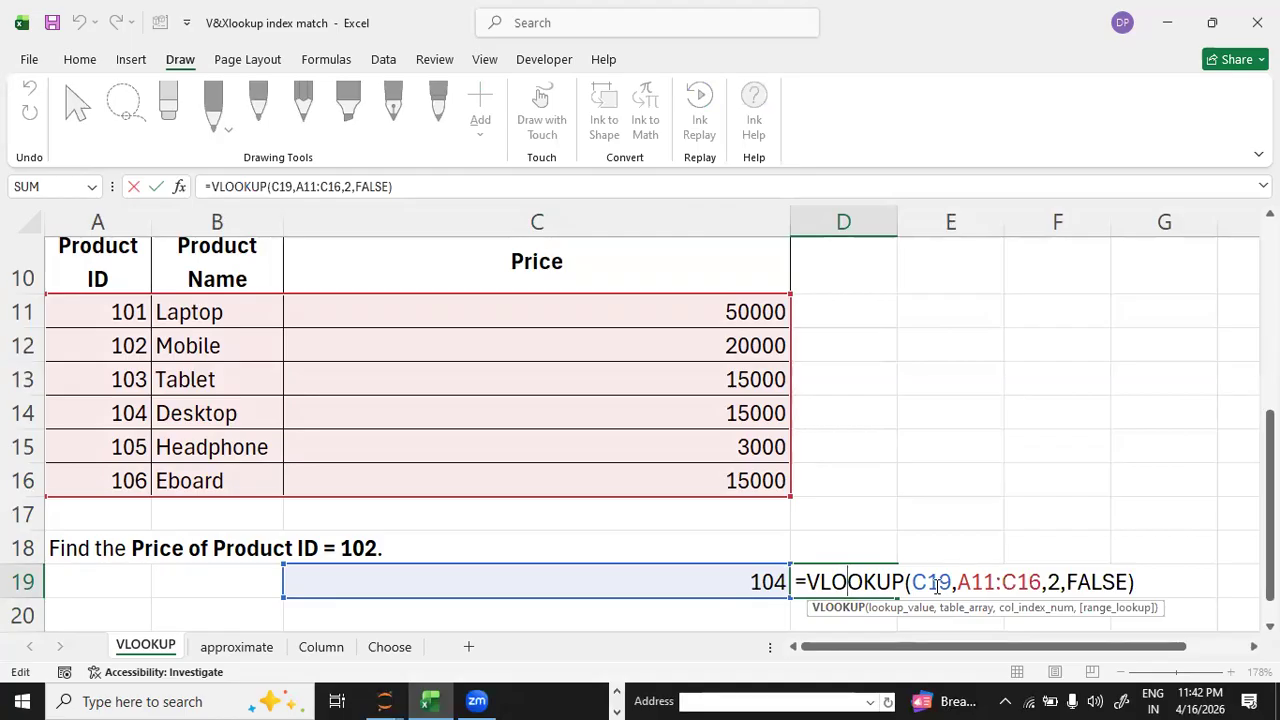
pyautogui.click(1146, 584)
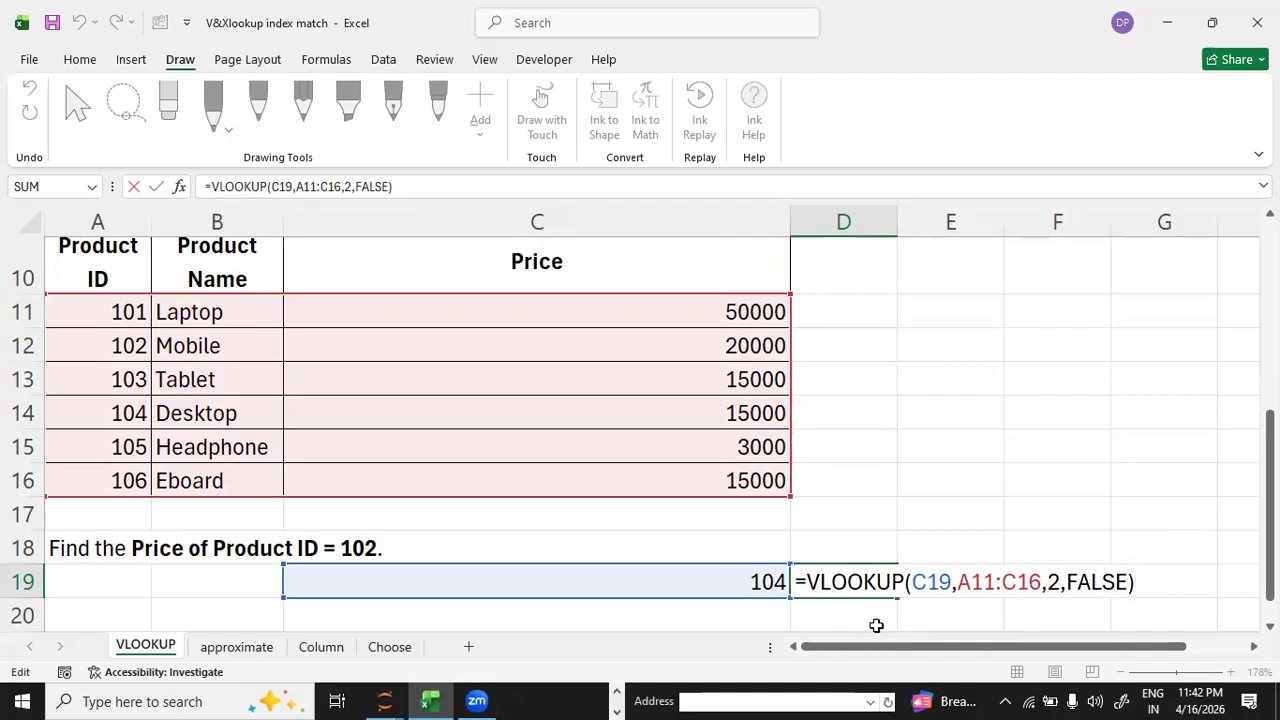
pyautogui.press('Return')
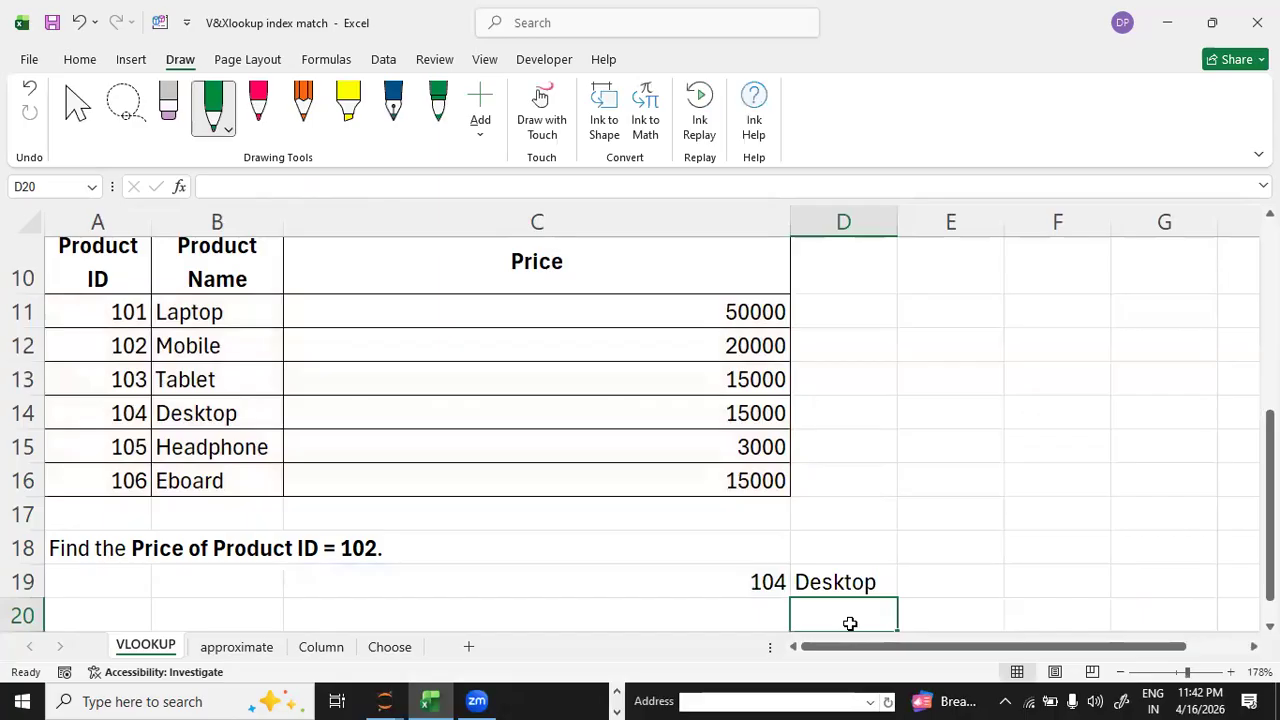
pyautogui.write('=vlo')
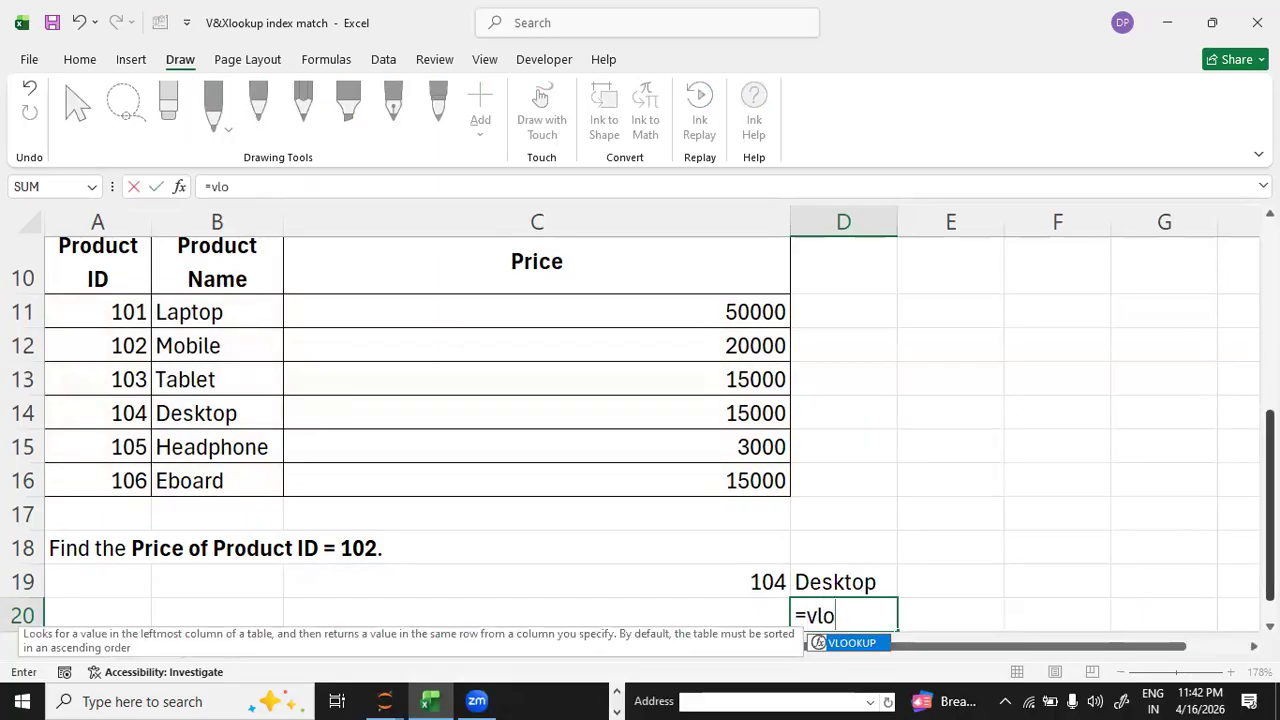
pyautogui.moveTo(1270, 506); pyautogui.dragTo(1270, 524)
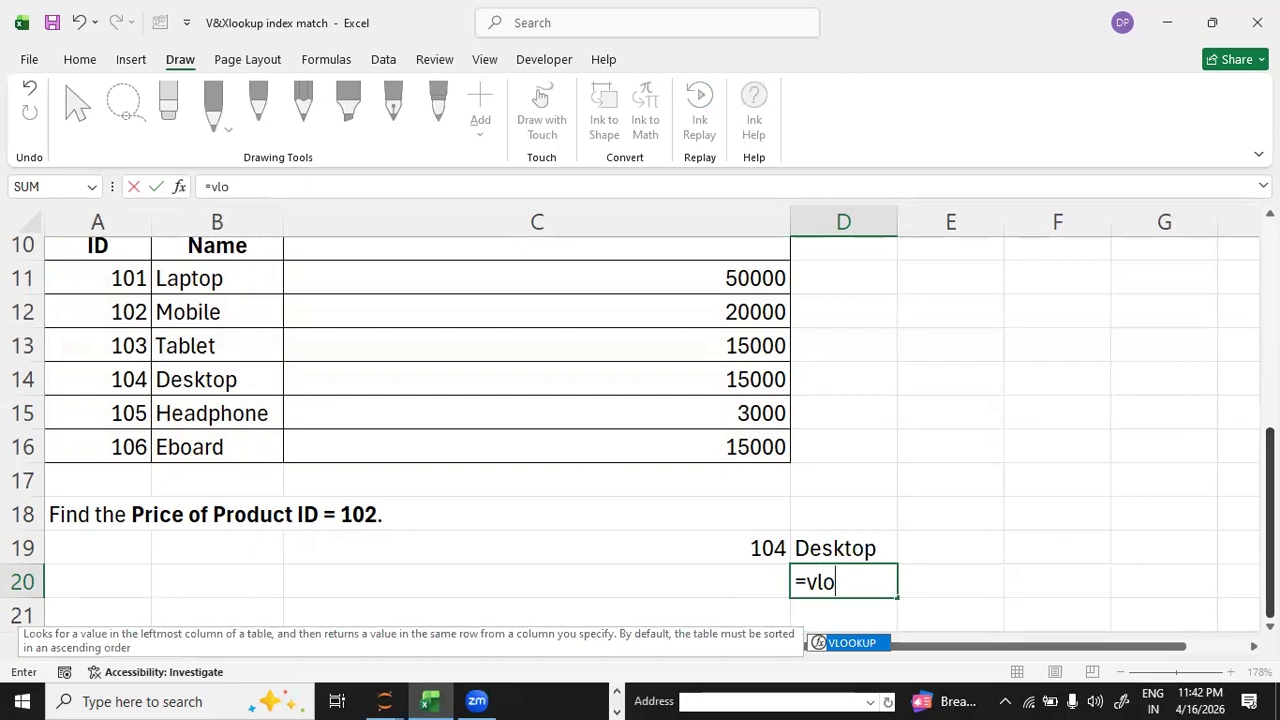
pyautogui.write('okup(')
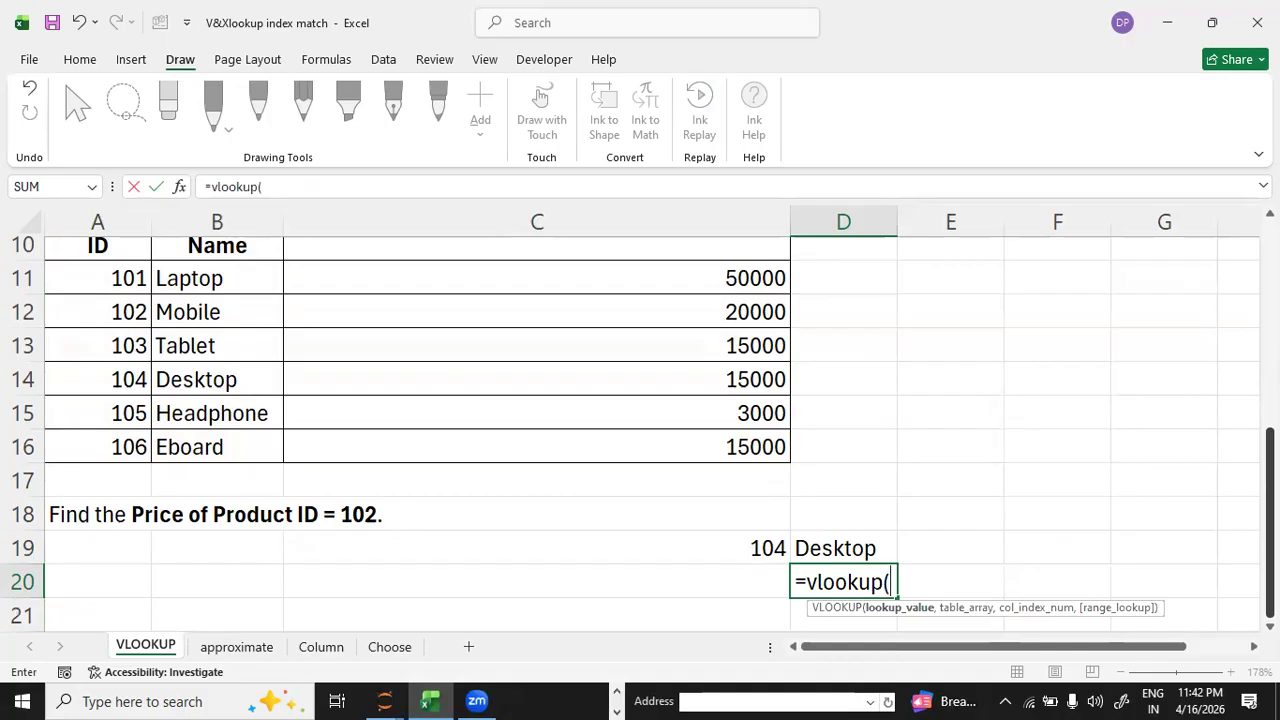
pyautogui.moveTo(1270, 497); pyautogui.dragTo(1270, 495)
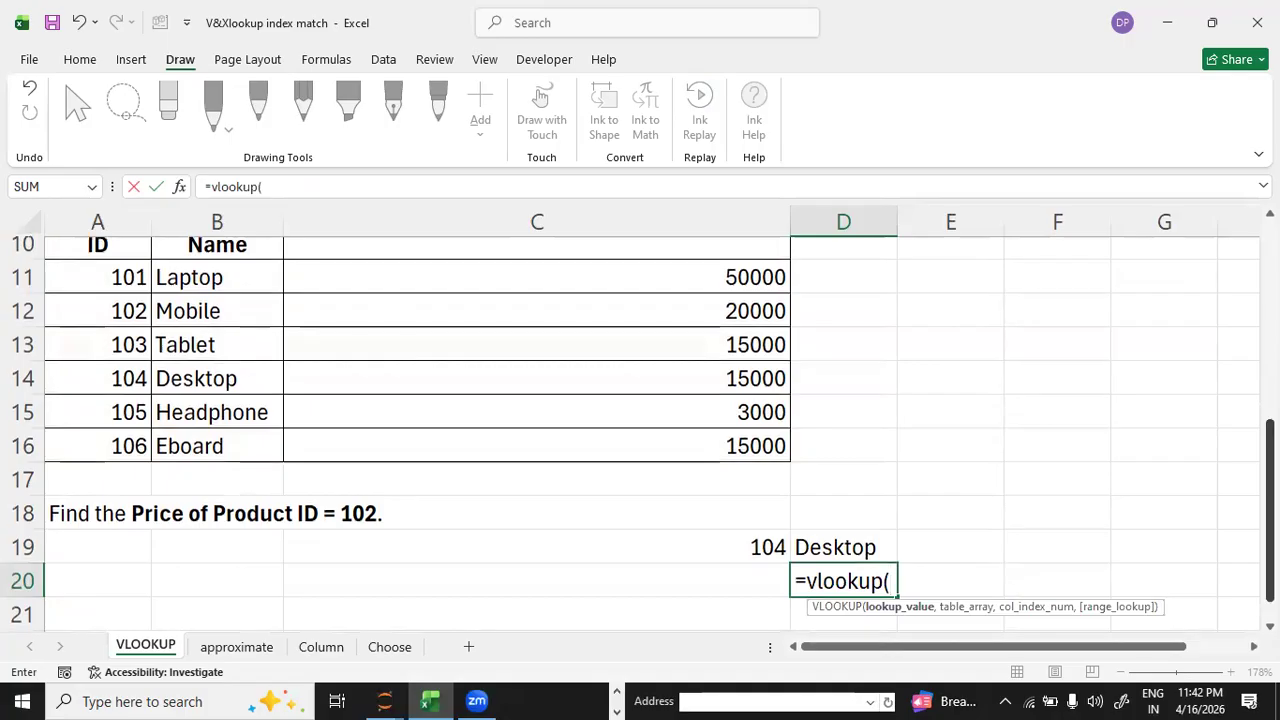
pyautogui.press('BackSpace')
pyautogui.press('BackSpace')
pyautogui.press('BackSpace')
pyautogui.press('BackSpace')
pyautogui.press('BackSpace')
pyautogui.press('BackSpace')
pyautogui.press('BackSpace')
pyautogui.press('BackSpace')
pyautogui.press('BackSpace')
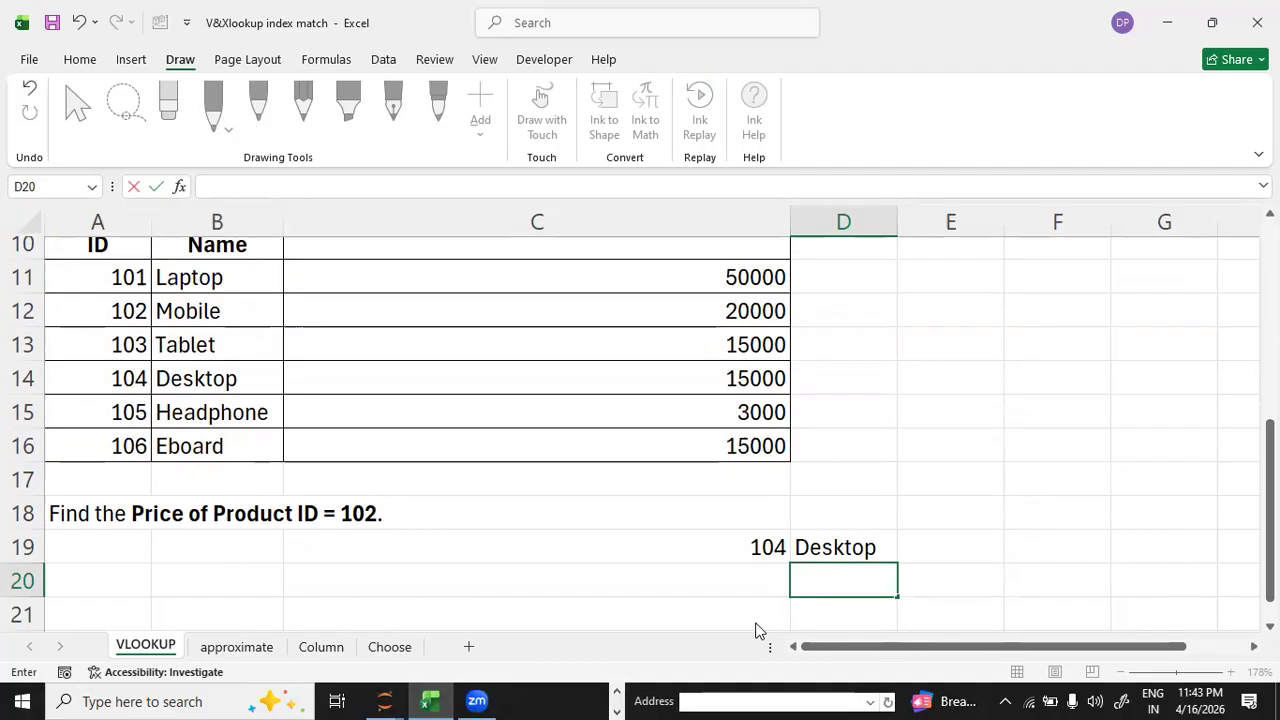
# Handwrite the label "Lookup value –" in green ink in the empty rows below the lookup result.
pyautogui.click(622, 611)
pyautogui.press('Down')
pyautogui.press('Down')
pyautogui.press('Down')
pyautogui.press('Down')
pyautogui.press('Down')
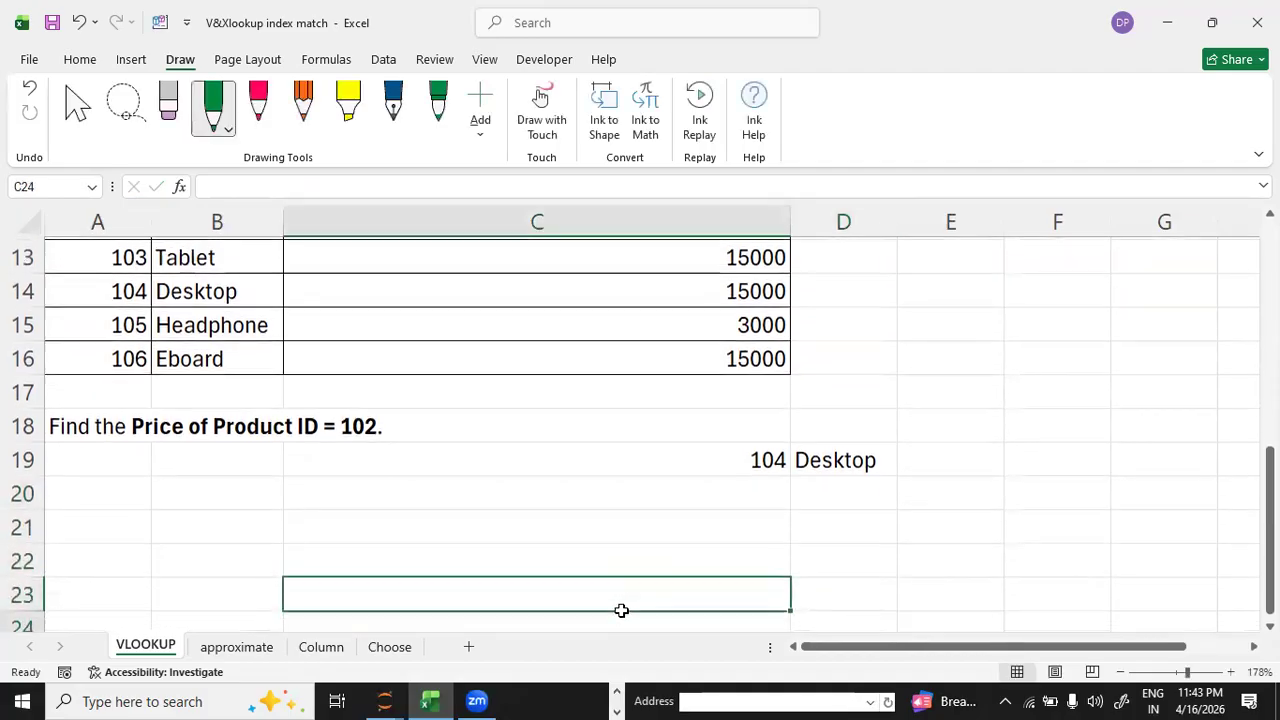
pyautogui.press('Up')
pyautogui.press('Up')
pyautogui.press('Up')
pyautogui.press('Up')
pyautogui.press('Up')
pyautogui.press('Up')
pyautogui.press('Down')
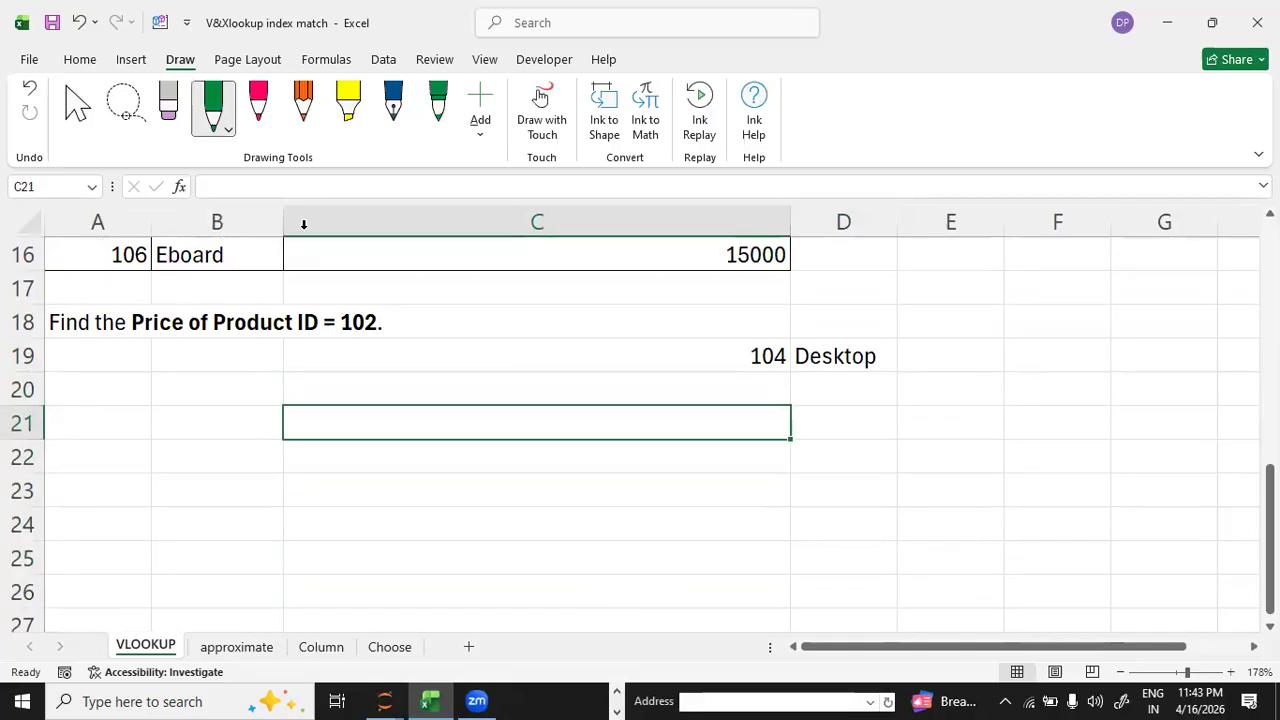
pyautogui.moveTo(338, 441)
pyautogui.mouseDown()
pyautogui.moveTo(342, 473)
pyautogui.moveTo(383, 452)
pyautogui.mouseUp()
pyautogui.moveTo(389, 437); pyautogui.dragTo(384, 467)
pyautogui.moveTo(396, 452)
pyautogui.mouseDown()
pyautogui.moveTo(408, 466)
pyautogui.moveTo(434, 458)
pyautogui.moveTo(442, 492)
pyautogui.moveTo(462, 462)
pyautogui.moveTo(520, 472)
pyautogui.moveTo(530, 442)
pyautogui.mouseUp()
pyautogui.moveTo(542, 454); pyautogui.dragTo(552, 468)
pyautogui.moveTo(556, 434)
pyautogui.mouseDown()
pyautogui.moveTo(560, 466)
pyautogui.moveTo(580, 462)
pyautogui.mouseUp()
pyautogui.moveTo(580, 452); pyautogui.dragTo(730, 428)
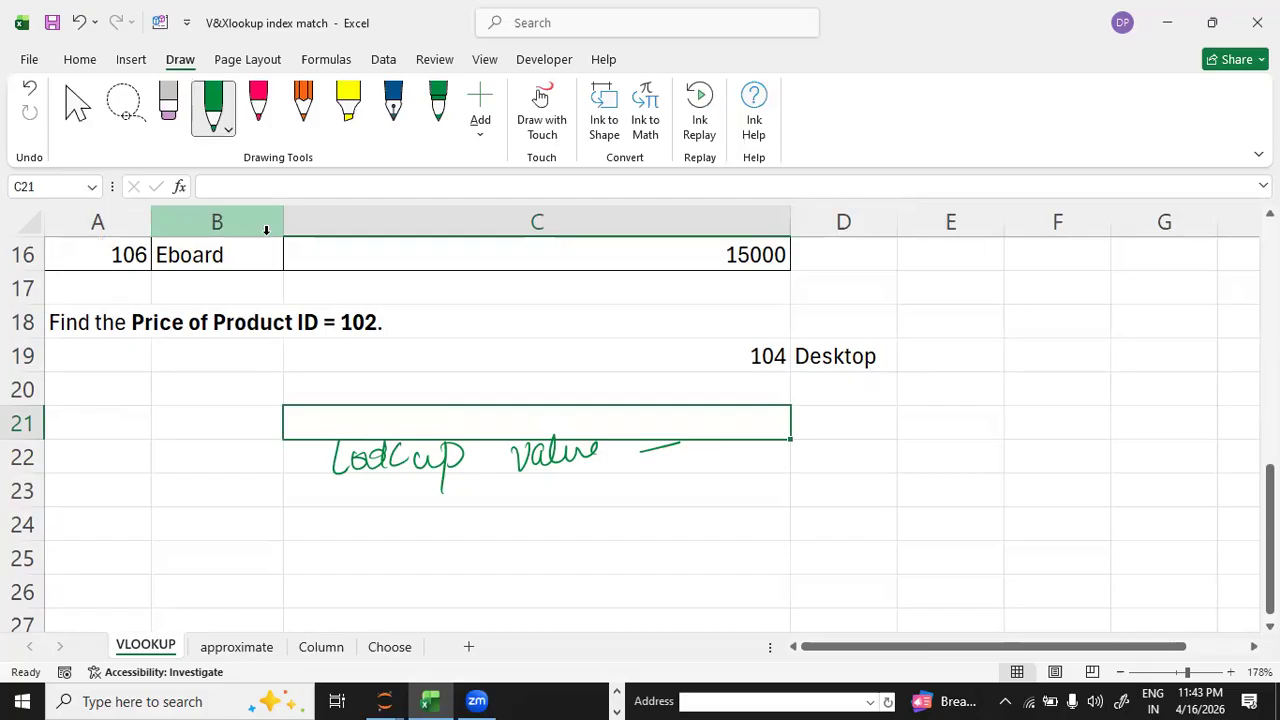
# Handwrite the definition "what you want to search" beside the "Lookup value" label.
pyautogui.moveTo(743, 445)
pyautogui.mouseDown()
pyautogui.moveTo(739, 460)
pyautogui.moveTo(764, 460)
pyautogui.mouseUp()
pyautogui.moveTo(770, 445)
pyautogui.mouseDown()
pyautogui.moveTo(829, 468)
pyautogui.moveTo(1040, 455)
pyautogui.moveTo(1080, 420)
pyautogui.moveTo(1128, 455)
pyautogui.mouseUp()
pyautogui.moveTo(1116, 442); pyautogui.dragTo(1164, 436)
pyautogui.moveTo(840, 506)
pyautogui.mouseDown()
pyautogui.moveTo(842, 522)
pyautogui.moveTo(966, 480)
pyautogui.moveTo(976, 504)
pyautogui.mouseUp()
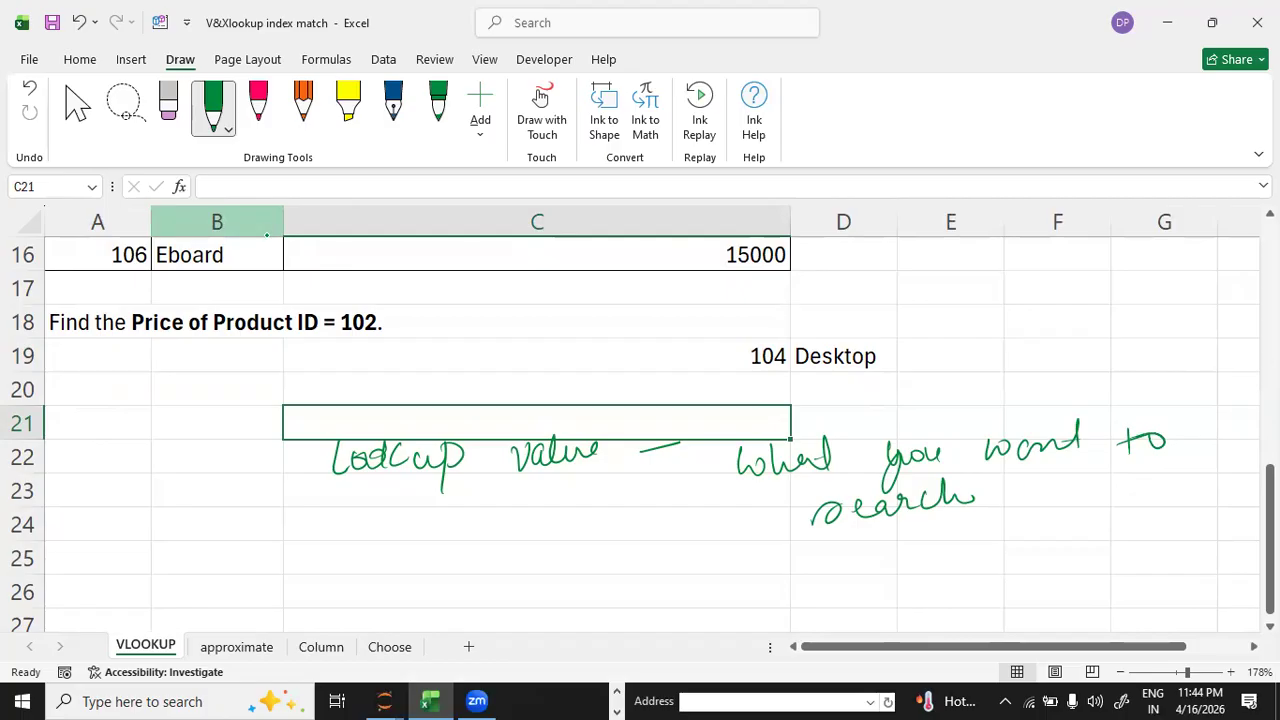
# Handwrite the note "Table array – The Table where data is stored" below the lookup value note.
pyautogui.moveTo(367, 543)
pyautogui.mouseDown()
pyautogui.moveTo(365, 577)
pyautogui.moveTo(405, 543)
pyautogui.moveTo(464, 572)
pyautogui.moveTo(568, 570)
pyautogui.moveTo(592, 578)
pyautogui.moveTo(600, 608)
pyautogui.mouseUp()
pyautogui.moveTo(642, 568); pyautogui.dragTo(726, 584)
pyautogui.moveTo(740, 556)
pyautogui.mouseDown()
pyautogui.moveTo(764, 580)
pyautogui.moveTo(852, 546)
pyautogui.mouseUp()
pyautogui.moveTo(838, 548)
pyautogui.mouseDown()
pyautogui.moveTo(838, 582)
pyautogui.moveTo(890, 572)
pyautogui.mouseUp()
pyautogui.moveTo(900, 550)
pyautogui.mouseDown()
pyautogui.moveTo(910, 578)
pyautogui.moveTo(940, 566)
pyautogui.mouseUp()
pyautogui.moveTo(1014, 552)
pyautogui.mouseDown()
pyautogui.moveTo(1000, 570)
pyautogui.moveTo(1050, 540)
pyautogui.moveTo(1076, 566)
pyautogui.moveTo(1146, 540)
pyautogui.mouseUp()
pyautogui.moveTo(922, 604)
pyautogui.mouseDown()
pyautogui.moveTo(908, 624)
pyautogui.moveTo(1050, 604)
pyautogui.mouseUp()
pyautogui.moveTo(1078, 578); pyautogui.dragTo(1064, 600)
pyautogui.moveTo(1134, 570)
pyautogui.mouseDown()
pyautogui.moveTo(1114, 594)
pyautogui.moveTo(1144, 596)
pyautogui.mouseUp()
pyautogui.moveTo(1134, 584); pyautogui.dragTo(1214, 584)
pyautogui.moveTo(1232, 580); pyautogui.dragTo(1230, 562)
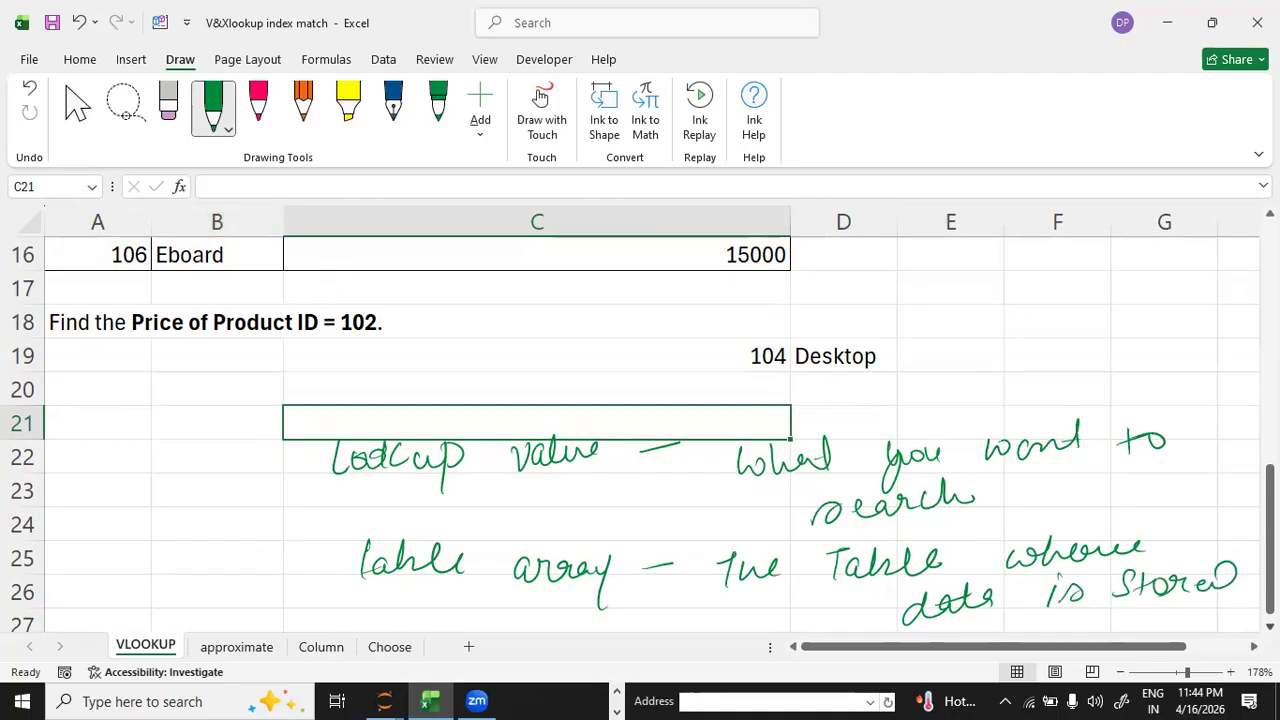
# Handwrite the note "Col_index_num – Column number from which you want the result" below the table array note.
pyautogui.scroll(-1, 640, 430)
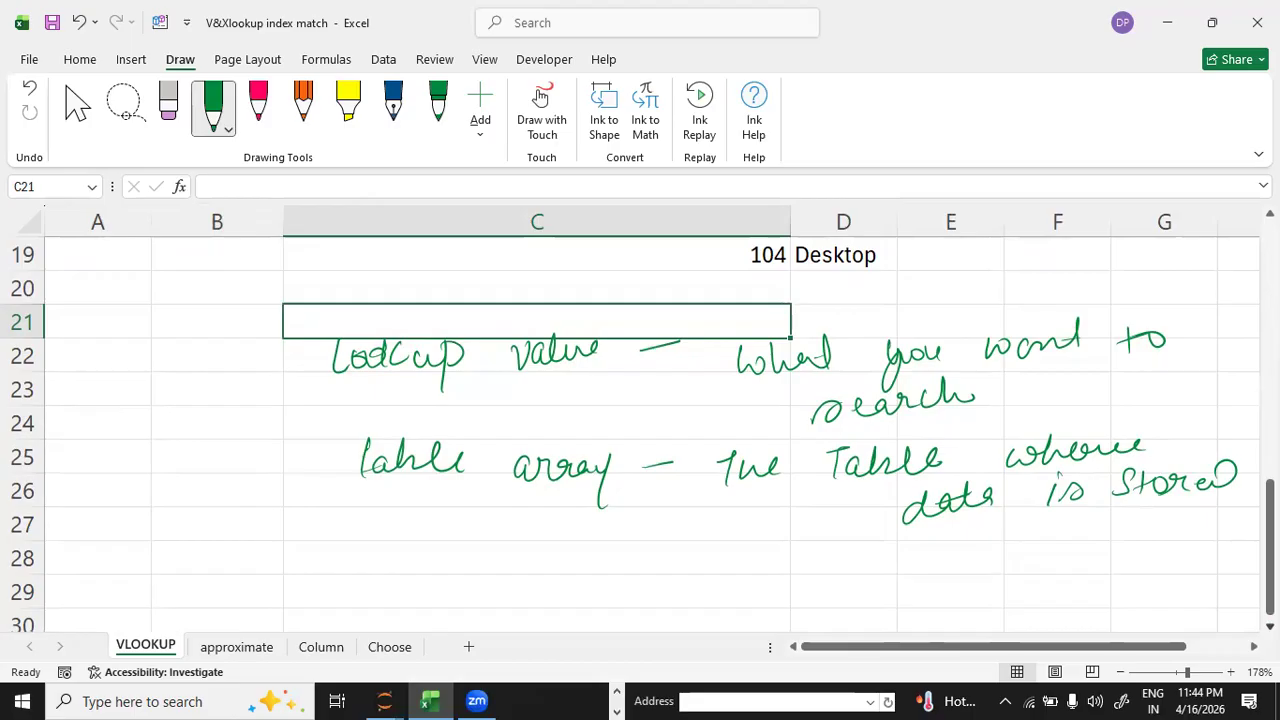
pyautogui.moveTo(385, 558)
pyautogui.mouseDown()
pyautogui.moveTo(385, 588)
pyautogui.moveTo(396, 569)
pyautogui.moveTo(422, 580)
pyautogui.moveTo(476, 570)
pyautogui.moveTo(556, 598)
pyautogui.moveTo(572, 576)
pyautogui.moveTo(706, 565)
pyautogui.mouseUp()
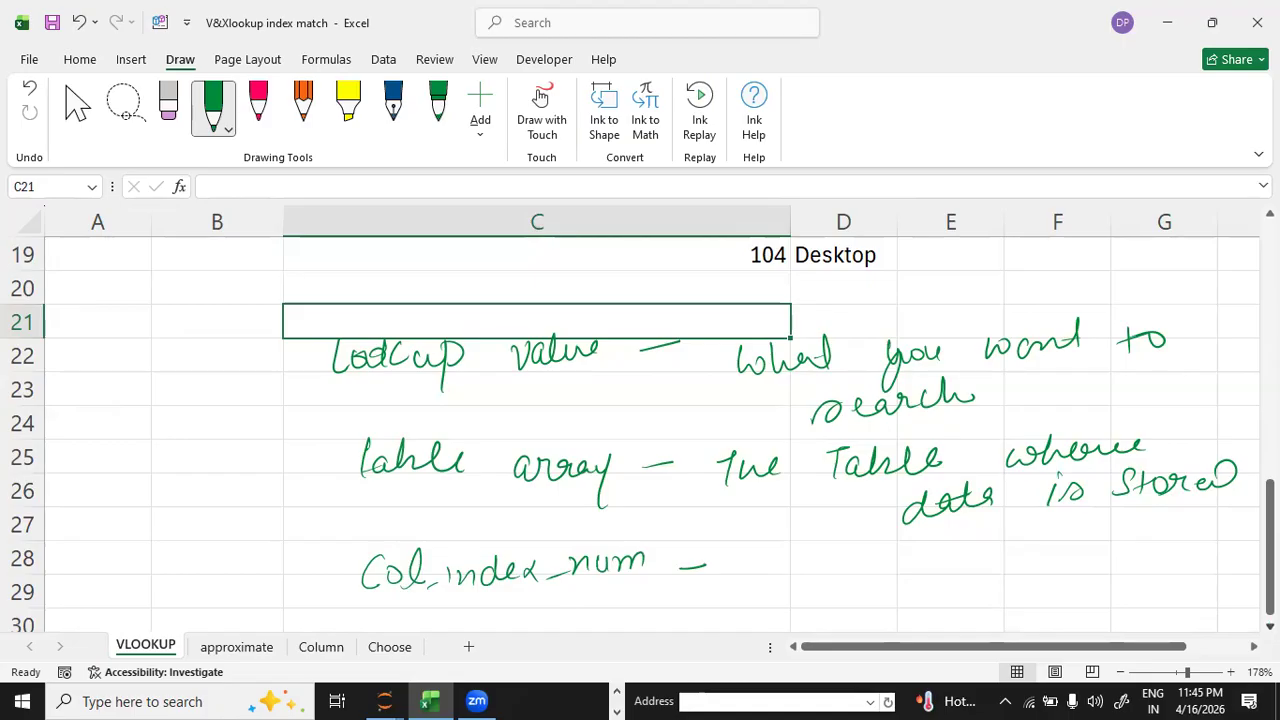
pyautogui.moveTo(766, 551)
pyautogui.mouseDown()
pyautogui.moveTo(768, 577)
pyautogui.moveTo(784, 563)
pyautogui.moveTo(797, 576)
pyautogui.mouseUp()
pyautogui.moveTo(804, 560); pyautogui.dragTo(823, 574)
pyautogui.moveTo(828, 556); pyautogui.dragTo(848, 568)
pyautogui.moveTo(851, 568)
pyautogui.mouseDown()
pyautogui.moveTo(976, 552)
pyautogui.moveTo(990, 532)
pyautogui.moveTo(1008, 556)
pyautogui.moveTo(1024, 538)
pyautogui.moveTo(1118, 546)
pyautogui.moveTo(1154, 534)
pyautogui.moveTo(1190, 550)
pyautogui.mouseUp()
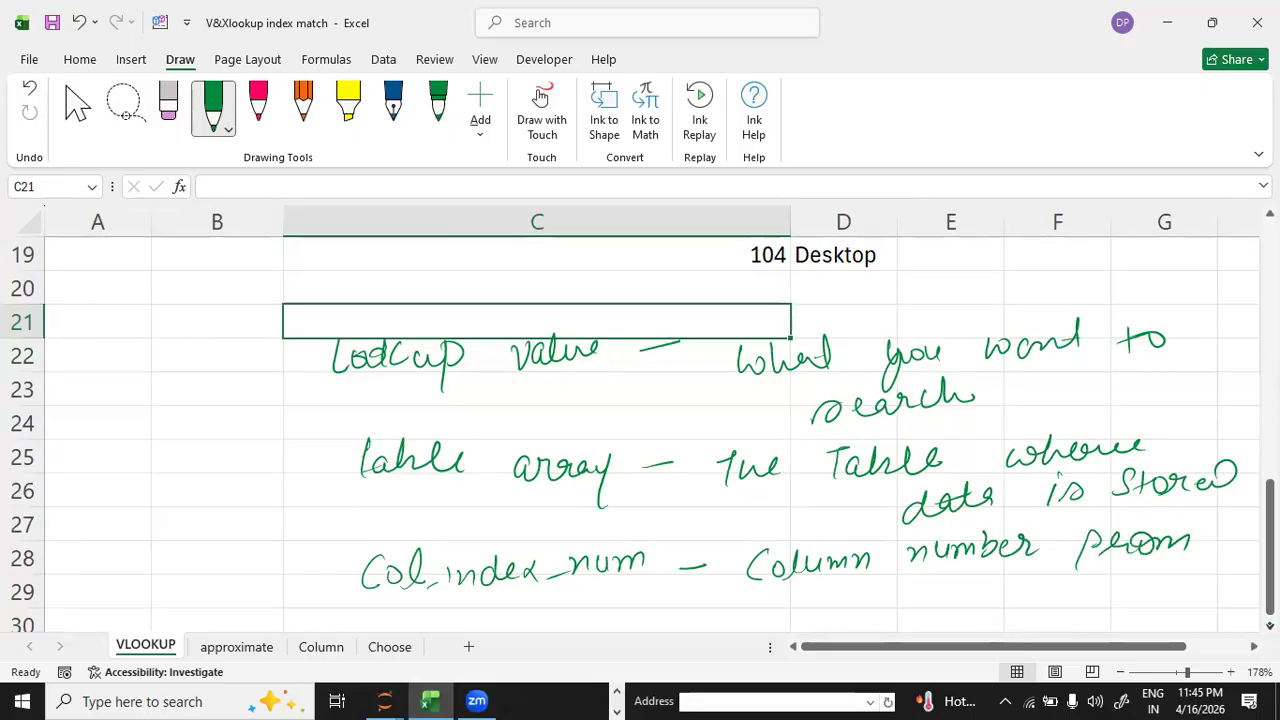
pyautogui.moveTo(748, 608)
pyautogui.mouseDown()
pyautogui.moveTo(906, 628)
pyautogui.moveTo(958, 588)
pyautogui.moveTo(958, 604)
pyautogui.moveTo(1078, 586)
pyautogui.moveTo(1082, 572)
pyautogui.moveTo(1126, 588)
pyautogui.mouseUp()
pyautogui.moveTo(1110, 578)
pyautogui.mouseDown()
pyautogui.moveTo(1142, 566)
pyautogui.moveTo(1178, 588)
pyautogui.mouseUp()
pyautogui.moveTo(1010, 606)
pyautogui.mouseDown()
pyautogui.moveTo(1030, 626)
pyautogui.moveTo(1128, 598)
pyautogui.mouseUp()
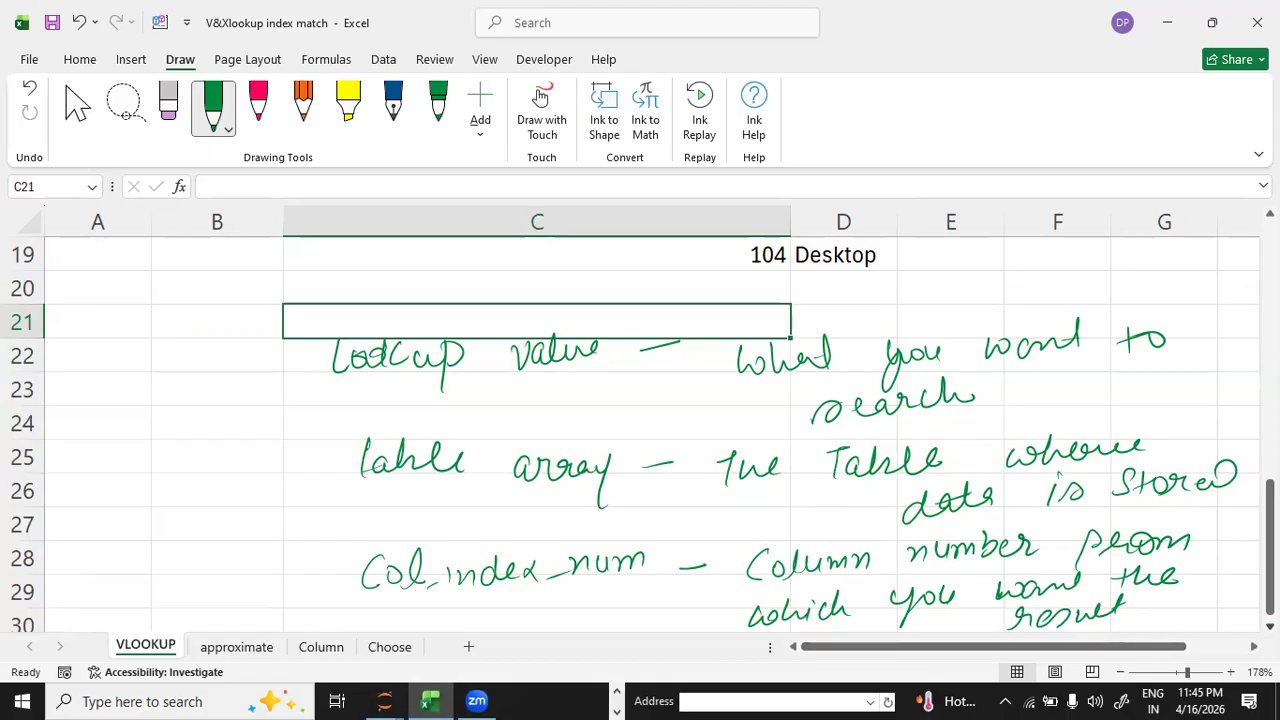
# Handwrite "range_lookup –" below the column index note, with the options False and True stacked beside it.
pyautogui.scroll(-2, 640, 430)
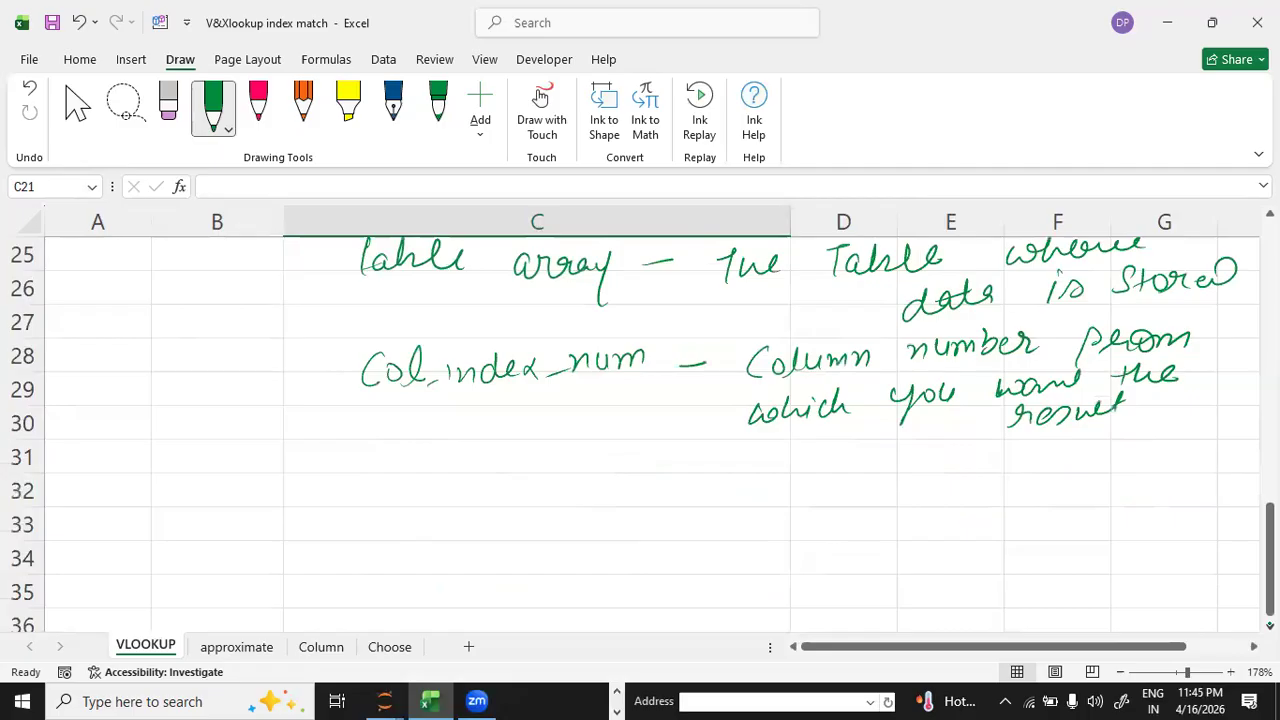
pyautogui.moveTo(390, 488)
pyautogui.mouseDown()
pyautogui.moveTo(392, 514)
pyautogui.moveTo(408, 494)
pyautogui.moveTo(432, 514)
pyautogui.moveTo(474, 498)
pyautogui.moveTo(460, 546)
pyautogui.mouseUp()
pyautogui.moveTo(488, 508)
pyautogui.mouseDown()
pyautogui.moveTo(506, 488)
pyautogui.moveTo(538, 514)
pyautogui.moveTo(560, 496)
pyautogui.moveTo(614, 500)
pyautogui.mouseUp()
pyautogui.moveTo(612, 484)
pyautogui.mouseDown()
pyautogui.moveTo(628, 480)
pyautogui.moveTo(632, 534)
pyautogui.mouseUp()
pyautogui.moveTo(636, 488)
pyautogui.mouseDown()
pyautogui.moveTo(640, 500)
pyautogui.moveTo(730, 494)
pyautogui.moveTo(770, 512)
pyautogui.mouseUp()
pyautogui.moveTo(774, 480); pyautogui.dragTo(810, 462)
pyautogui.moveTo(772, 496)
pyautogui.mouseDown()
pyautogui.moveTo(822, 506)
pyautogui.moveTo(842, 488)
pyautogui.mouseUp()
pyautogui.moveTo(856, 488)
pyautogui.mouseDown()
pyautogui.moveTo(866, 462)
pyautogui.moveTo(904, 476)
pyautogui.mouseUp()
pyautogui.moveTo(776, 536)
pyautogui.mouseDown()
pyautogui.moveTo(804, 530)
pyautogui.moveTo(784, 568)
pyautogui.mouseUp()
pyautogui.moveTo(798, 558); pyautogui.dragTo(890, 532)
# Annotate the range_lookup options by hand, marking False as "Exact match" and True as "Approximate match".
pyautogui.moveTo(934, 488)
pyautogui.mouseDown()
pyautogui.moveTo(980, 474)
pyautogui.moveTo(1004, 484)
pyautogui.moveTo(1040, 466)
pyautogui.moveTo(1084, 478)
pyautogui.mouseUp()
pyautogui.moveTo(1100, 446)
pyautogui.mouseDown()
pyautogui.moveTo(1096, 476)
pyautogui.moveTo(1138, 456)
pyautogui.moveTo(1154, 476)
pyautogui.mouseUp()
pyautogui.moveTo(1176, 452)
pyautogui.mouseDown()
pyautogui.moveTo(1166, 464)
pyautogui.moveTo(1180, 476)
pyautogui.mouseUp()
pyautogui.moveTo(1190, 440)
pyautogui.mouseDown()
pyautogui.moveTo(1186, 478)
pyautogui.moveTo(1198, 470)
pyautogui.mouseUp()
pyautogui.moveTo(1214, 440)
pyautogui.mouseDown()
pyautogui.moveTo(1224, 466)
pyautogui.moveTo(1246, 468)
pyautogui.mouseUp()
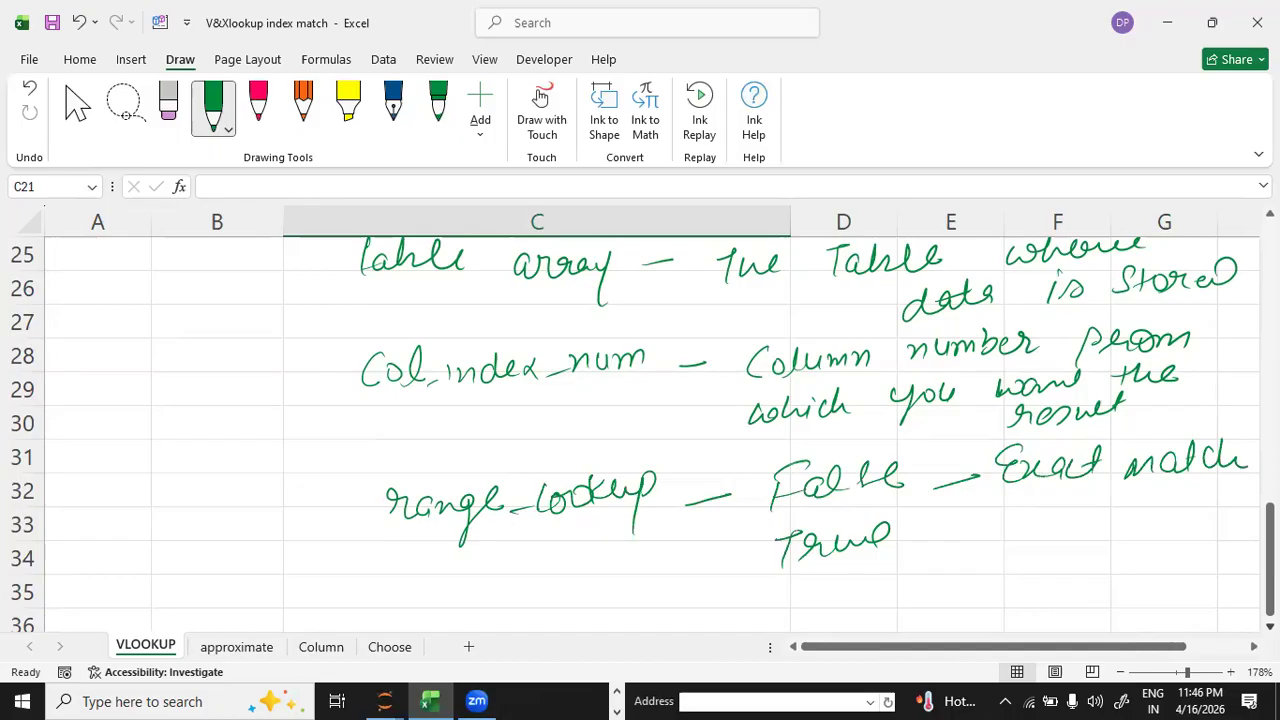
pyautogui.moveTo(910, 548)
pyautogui.mouseDown()
pyautogui.moveTo(1030, 545)
pyautogui.moveTo(1090, 518)
pyautogui.moveTo(1134, 558)
pyautogui.moveTo(1158, 518)
pyautogui.moveTo(1238, 505)
pyautogui.moveTo(1214, 498)
pyautogui.mouseUp()
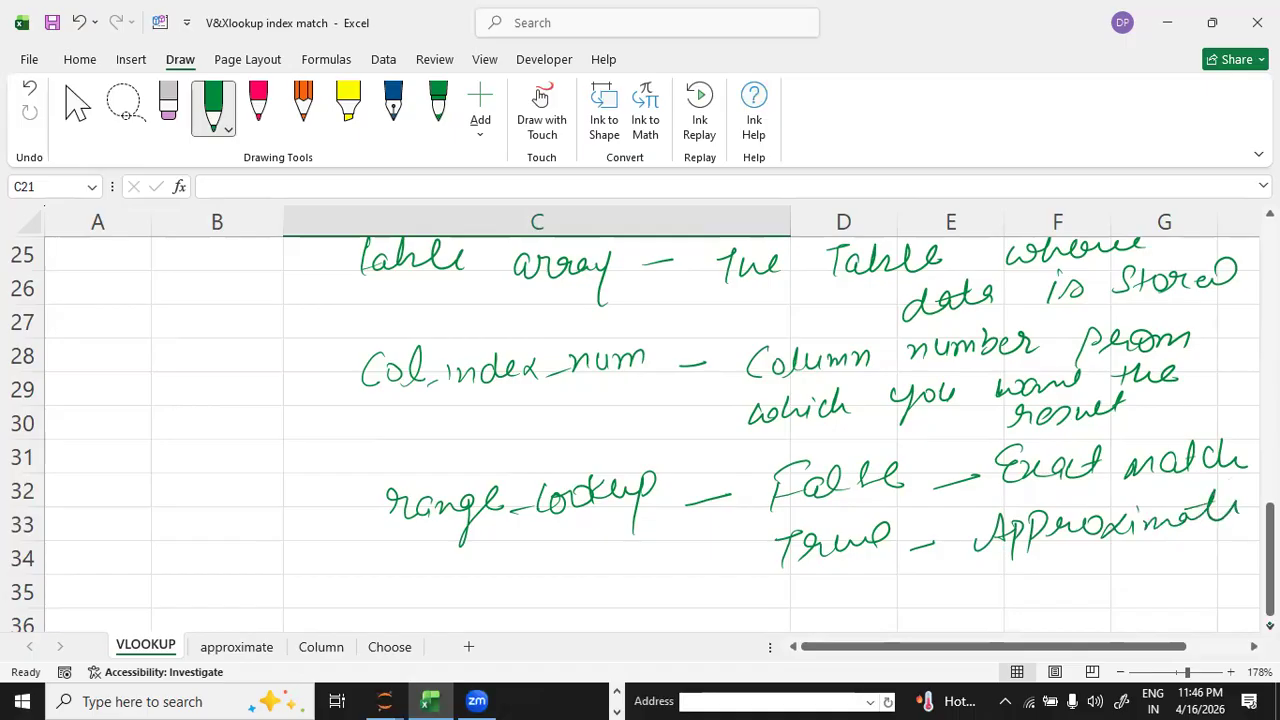
pyautogui.moveTo(1026, 598)
pyautogui.mouseDown()
pyautogui.moveTo(1034, 584)
pyautogui.moveTo(1056, 592)
pyautogui.moveTo(1086, 578)
pyautogui.moveTo(1088, 594)
pyautogui.mouseUp()
pyautogui.moveTo(1098, 566)
pyautogui.mouseDown()
pyautogui.moveTo(1104, 596)
pyautogui.moveTo(1146, 590)
pyautogui.mouseUp()
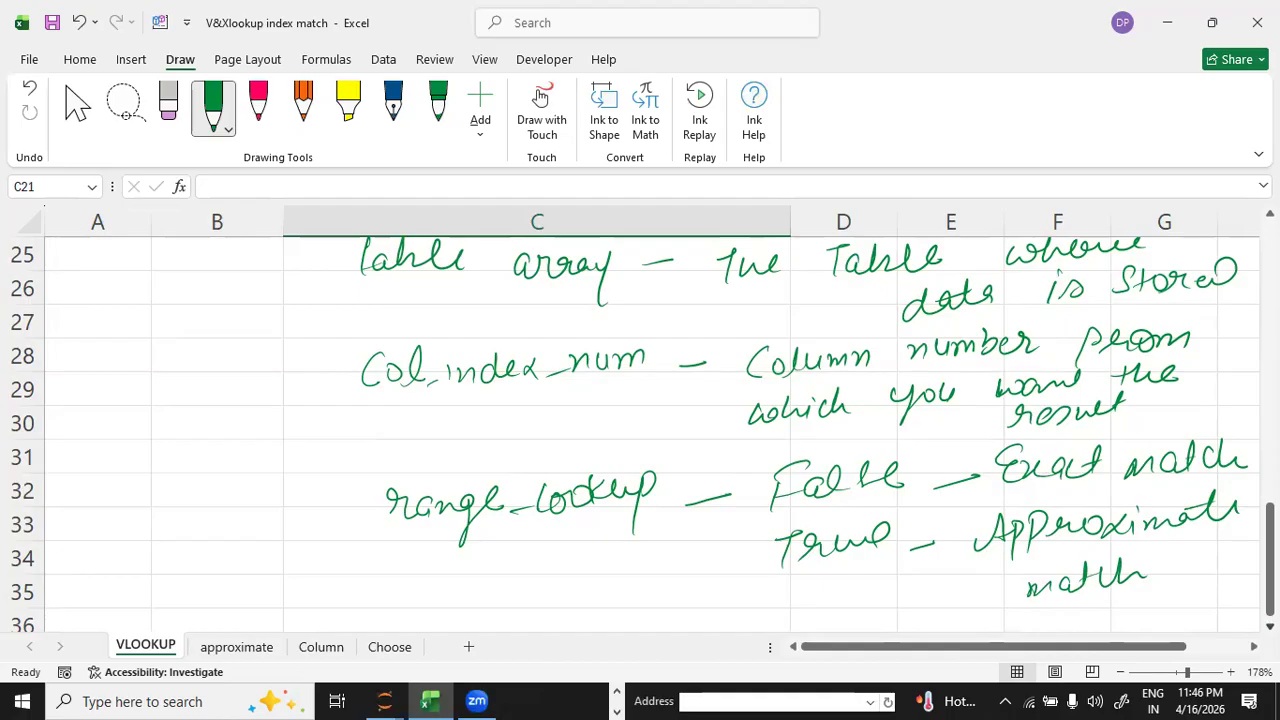
# Handwrite a circled point 1, "Data Left → Right", with the pink pen in the empty rows below the green notes.
pyautogui.scroll(-2, 640, 430)
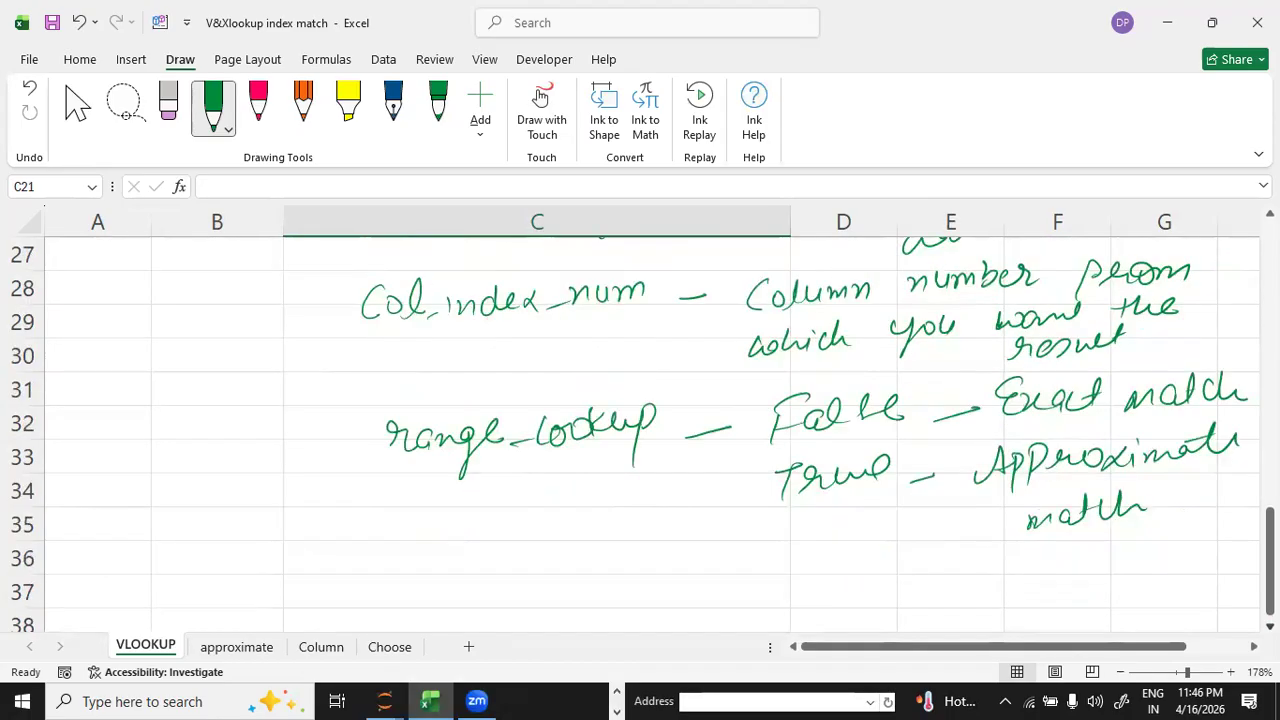
pyautogui.scroll(-1, 640, 430)
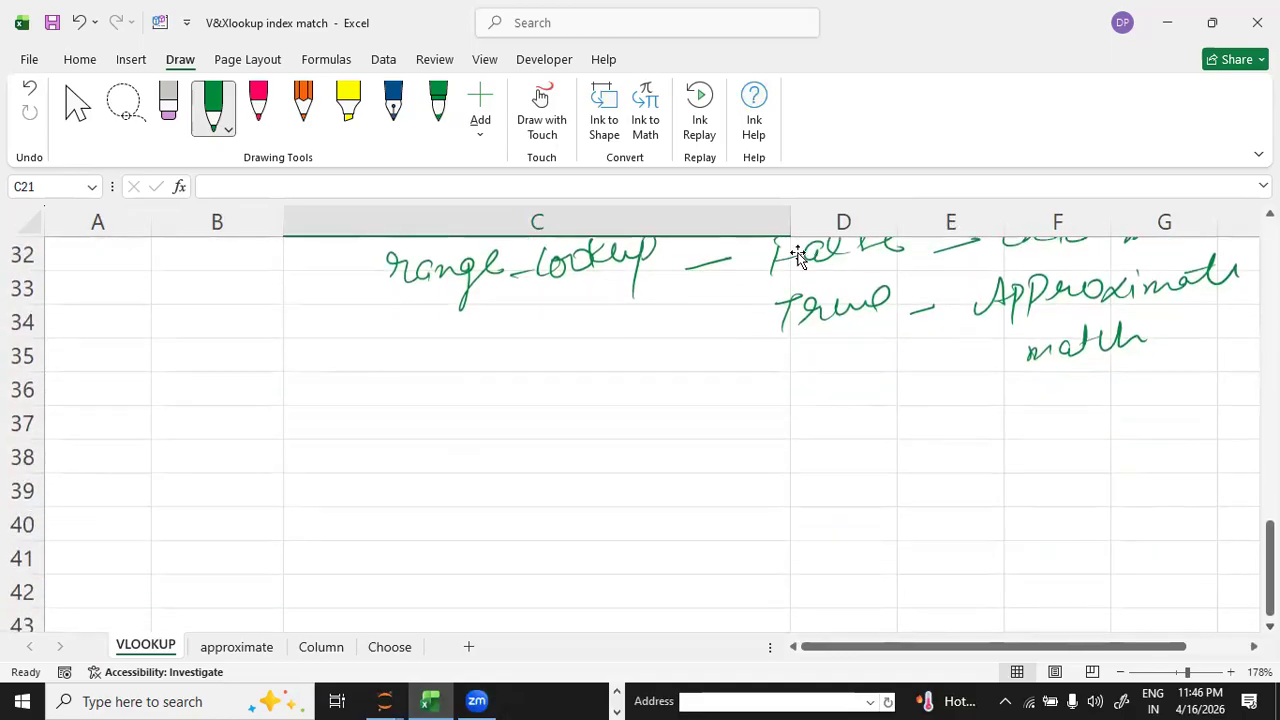
pyautogui.click(259, 110)
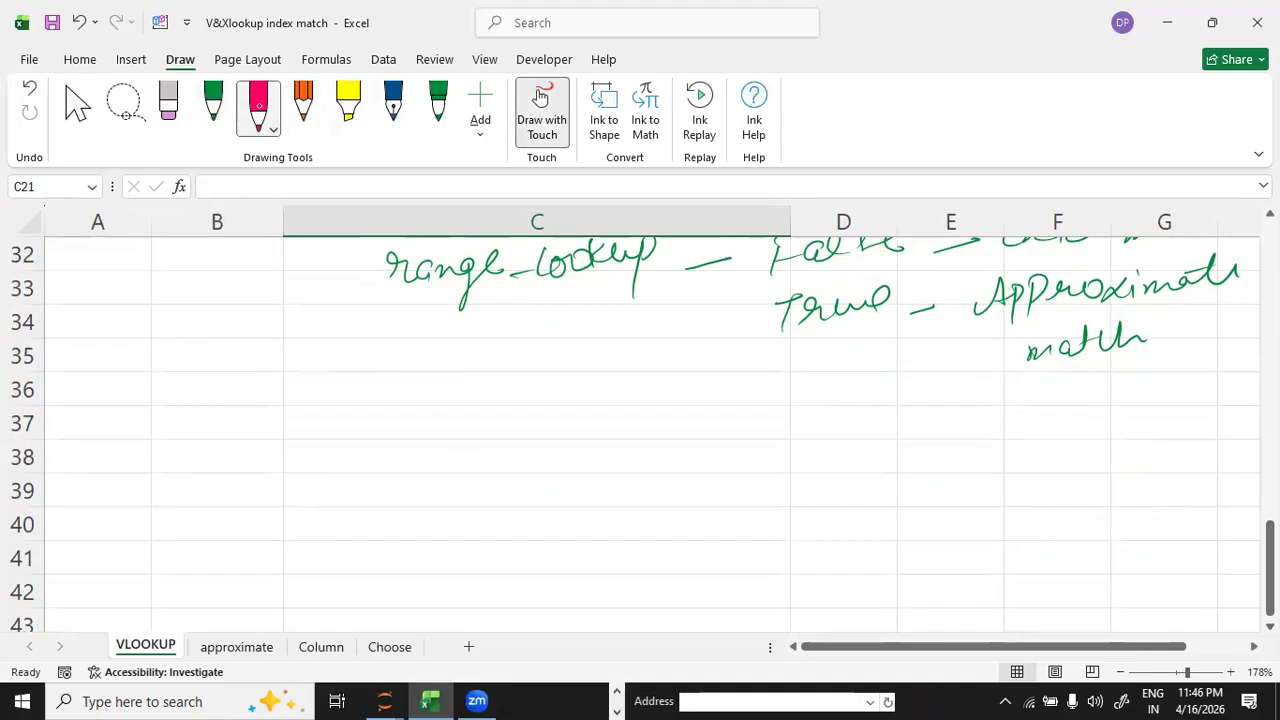
pyautogui.moveTo(209, 403)
pyautogui.mouseDown()
pyautogui.moveTo(196, 460)
pyautogui.moveTo(205, 392)
pyautogui.mouseUp()
pyautogui.moveTo(306, 410)
pyautogui.mouseDown()
pyautogui.moveTo(306, 430)
pyautogui.moveTo(325, 406)
pyautogui.moveTo(304, 440)
pyautogui.mouseUp()
pyautogui.moveTo(351, 411)
pyautogui.mouseDown()
pyautogui.moveTo(341, 428)
pyautogui.moveTo(359, 427)
pyautogui.mouseUp()
pyautogui.moveTo(365, 389); pyautogui.dragTo(368, 424)
pyautogui.moveTo(391, 401); pyautogui.dragTo(391, 422)
pyautogui.moveTo(351, 409); pyautogui.dragTo(369, 404)
pyautogui.moveTo(470, 378)
pyautogui.mouseDown()
pyautogui.moveTo(492, 422)
pyautogui.moveTo(504, 420)
pyautogui.mouseUp()
pyautogui.moveTo(530, 372); pyautogui.dragTo(516, 438)
pyautogui.moveTo(545, 382)
pyautogui.mouseDown()
pyautogui.moveTo(545, 406)
pyautogui.moveTo(650, 395)
pyautogui.mouseUp()
pyautogui.moveTo(624, 378)
pyautogui.mouseDown()
pyautogui.moveTo(654, 392)
pyautogui.moveTo(641, 408)
pyautogui.mouseUp()
pyautogui.moveTo(708, 376)
pyautogui.mouseDown()
pyautogui.moveTo(703, 412)
pyautogui.moveTo(728, 402)
pyautogui.moveTo(746, 436)
pyautogui.mouseUp()
pyautogui.moveTo(762, 366); pyautogui.dragTo(798, 396)
pyautogui.moveTo(808, 342)
pyautogui.mouseDown()
pyautogui.moveTo(812, 392)
pyautogui.moveTo(826, 364)
pyautogui.mouseUp()
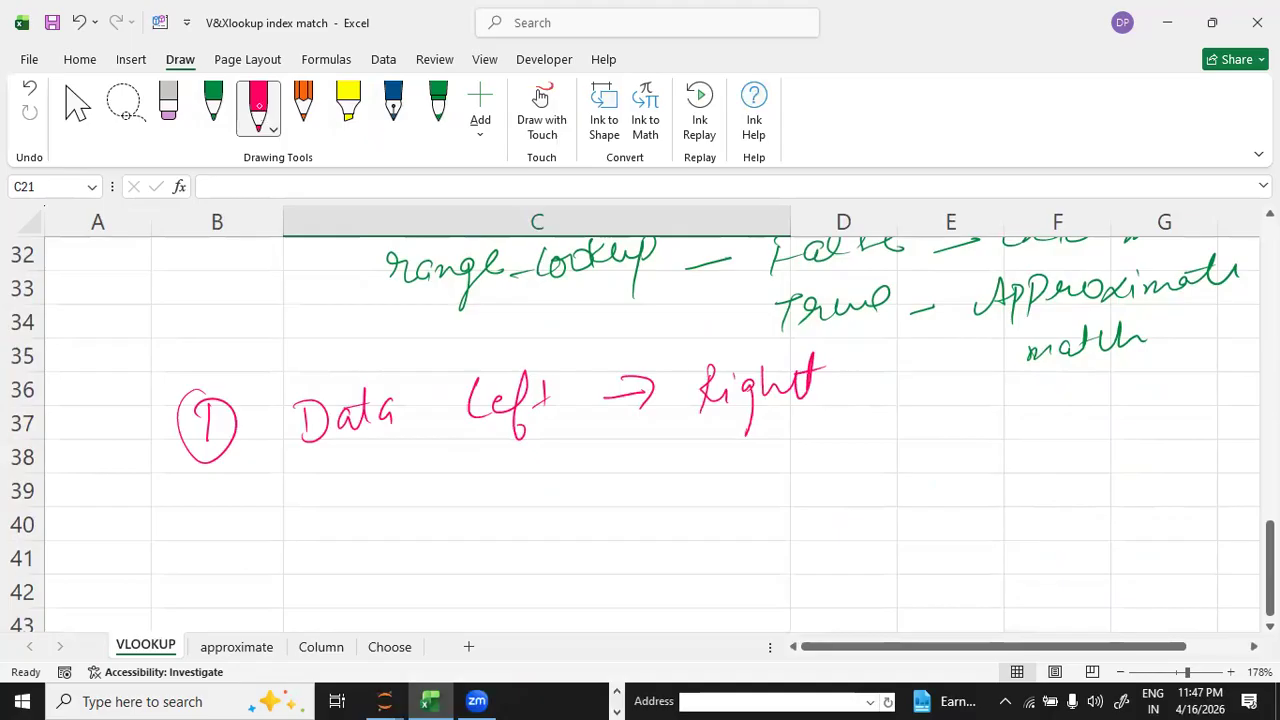
# Handwrite "Right – Left" below the pink direction note and put a cross after it.
pyautogui.moveTo(480, 455); pyautogui.dragTo(482, 498)
pyautogui.moveTo(479, 456); pyautogui.dragTo(507, 497)
pyautogui.moveTo(525, 474)
pyautogui.mouseDown()
pyautogui.moveTo(512, 526)
pyautogui.moveTo(562, 486)
pyautogui.moveTo(656, 466)
pyautogui.mouseUp()
pyautogui.moveTo(682, 440)
pyautogui.mouseDown()
pyautogui.moveTo(676, 468)
pyautogui.moveTo(734, 428)
pyautogui.moveTo(716, 492)
pyautogui.mouseUp()
pyautogui.moveTo(750, 434)
pyautogui.mouseDown()
pyautogui.moveTo(750, 496)
pyautogui.moveTo(770, 446)
pyautogui.mouseUp()
pyautogui.moveTo(826, 432)
pyautogui.mouseDown()
pyautogui.moveTo(804, 468)
pyautogui.moveTo(844, 466)
pyautogui.mouseUp()
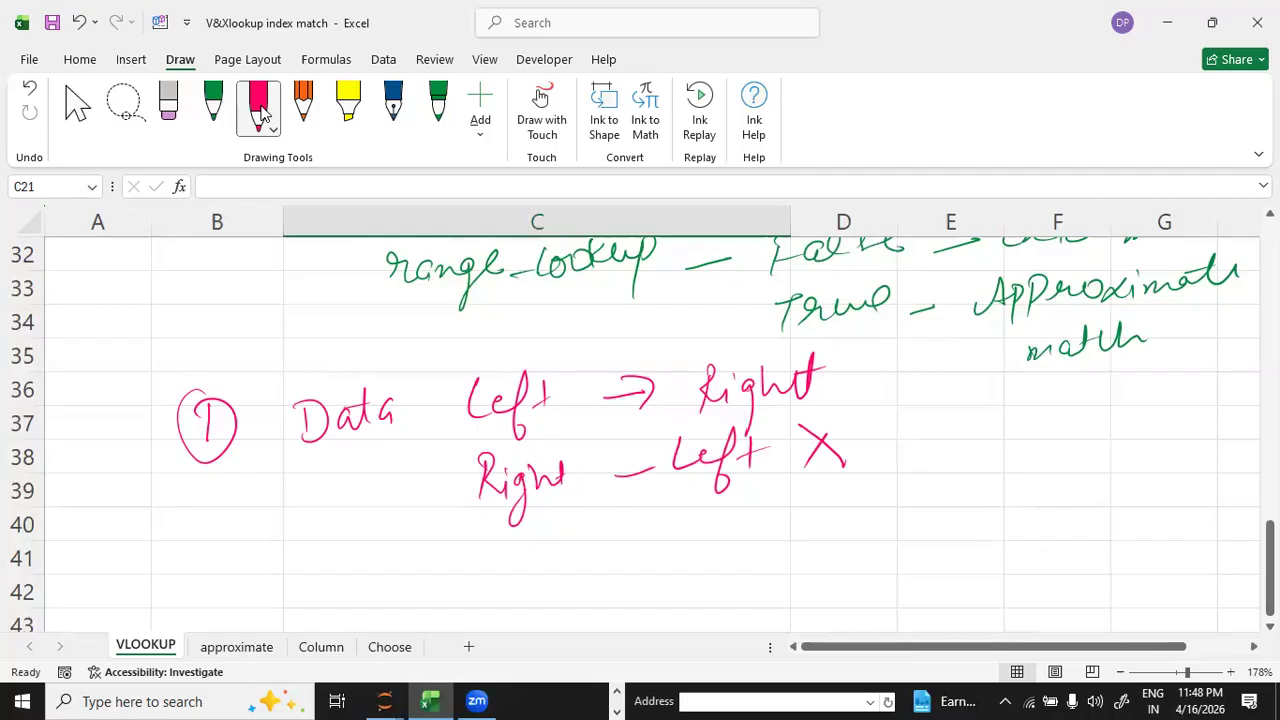
# Draw a small two-column table below the direction notes with headers ID and Product name and the row 101, Mobile.
pyautogui.click(226, 544)
pyautogui.press('Down')
pyautogui.press('Up')
pyautogui.press('Up')
pyautogui.press('Down')
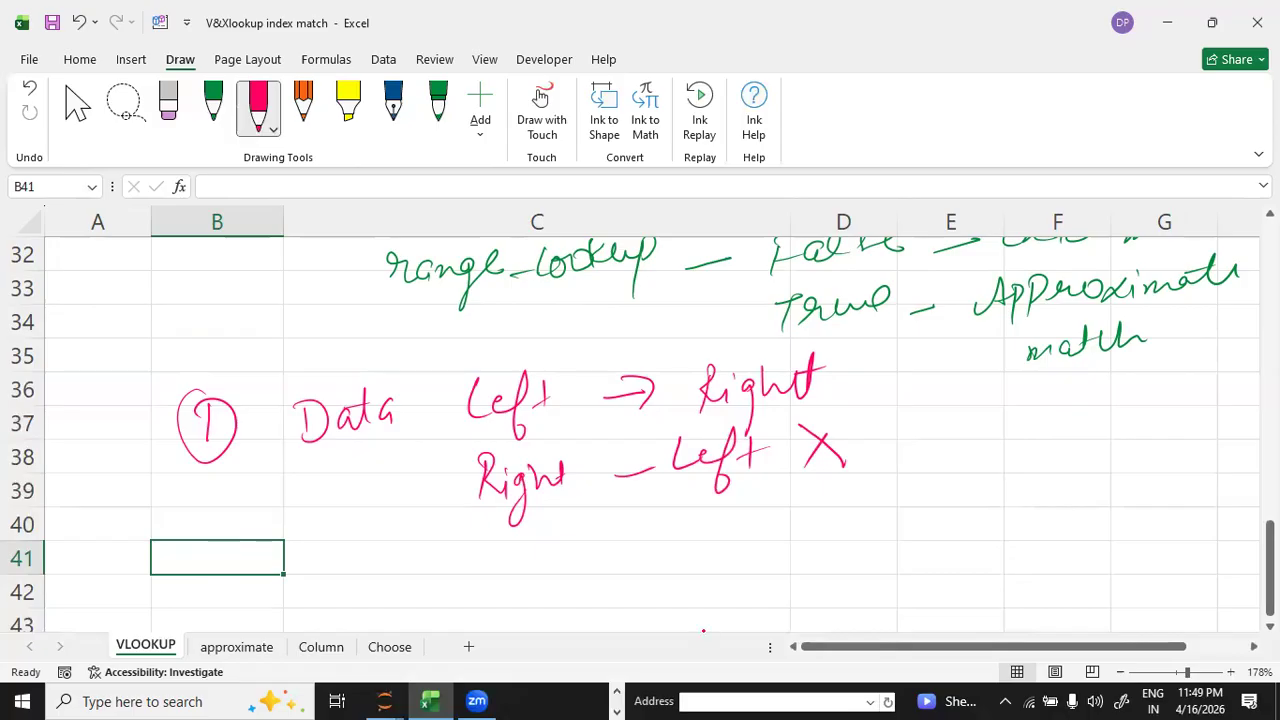
pyautogui.moveTo(505, 543)
pyautogui.mouseDown()
pyautogui.moveTo(505, 598)
pyautogui.moveTo(706, 514)
pyautogui.moveTo(632, 592)
pyautogui.moveTo(514, 606)
pyautogui.mouseUp()
pyautogui.moveTo(575, 536); pyautogui.dragTo(585, 606)
pyautogui.moveTo(507, 566); pyautogui.dragTo(706, 520)
pyautogui.moveTo(506, 546)
pyautogui.mouseDown()
pyautogui.moveTo(530, 539)
pyautogui.moveTo(520, 562)
pyautogui.moveTo(550, 558)
pyautogui.moveTo(604, 518)
pyautogui.moveTo(632, 534)
pyautogui.moveTo(738, 504)
pyautogui.mouseUp()
pyautogui.moveTo(520, 580)
pyautogui.mouseDown()
pyautogui.moveTo(521, 606)
pyautogui.moveTo(540, 582)
pyautogui.moveTo(562, 600)
pyautogui.moveTo(618, 562)
pyautogui.moveTo(650, 576)
pyautogui.moveTo(668, 556)
pyautogui.moveTo(672, 566)
pyautogui.mouseUp()
pyautogui.moveTo(679, 558); pyautogui.dragTo(690, 563)
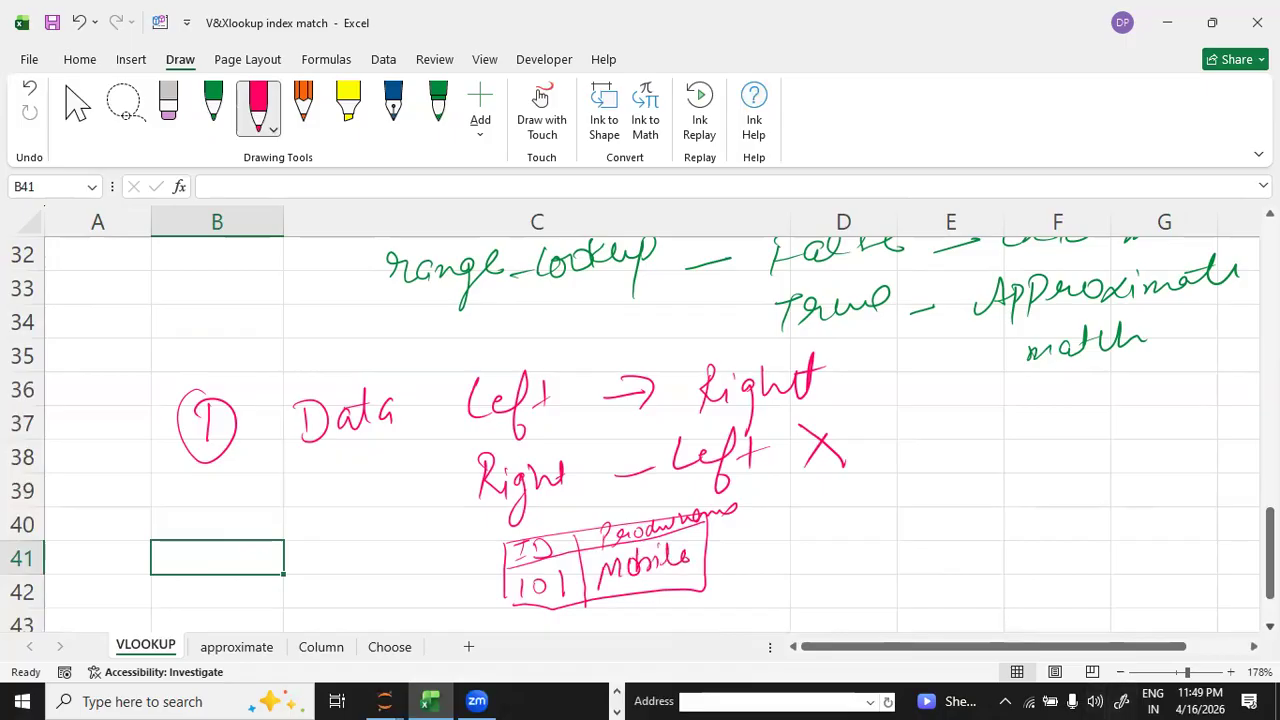
# Draw the outline of a second table below the first and write "Left to Right" beside the first table.
pyautogui.scroll(-2, 650, 430)
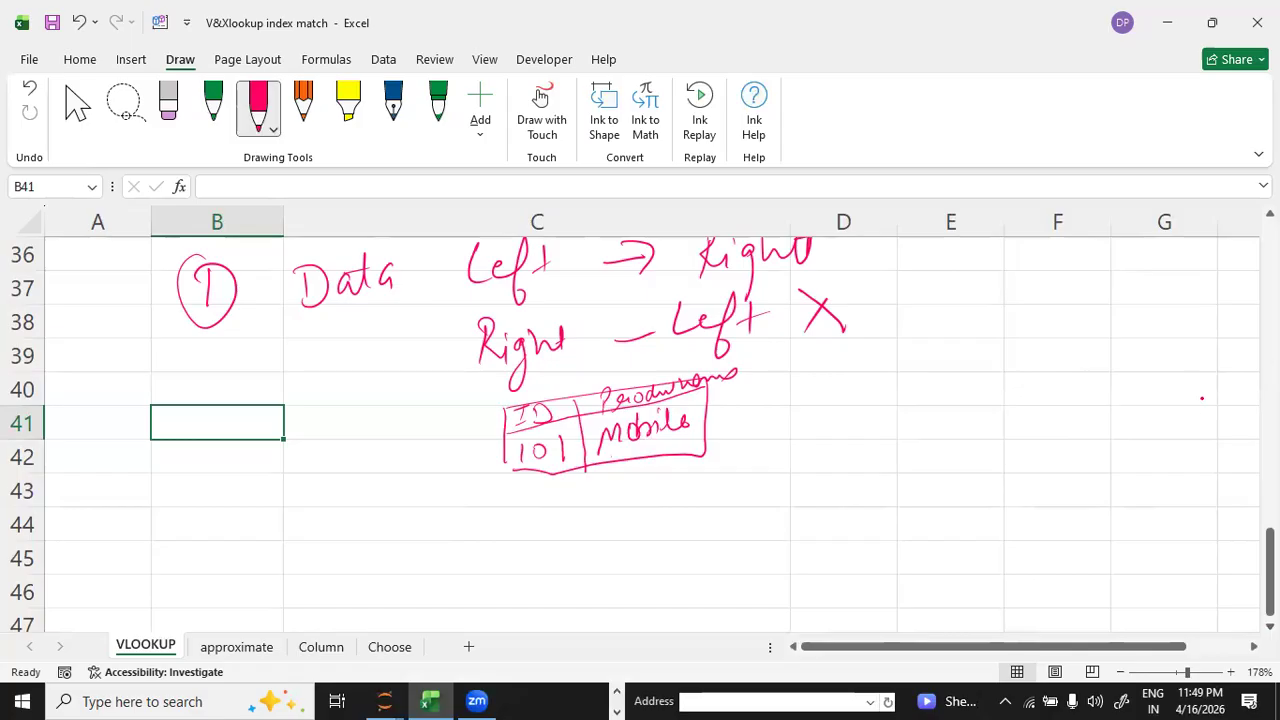
pyautogui.moveTo(500, 498)
pyautogui.mouseDown()
pyautogui.moveTo(712, 494)
pyautogui.moveTo(763, 530)
pyautogui.moveTo(480, 576)
pyautogui.mouseUp()
pyautogui.moveTo(800, 388)
pyautogui.mouseDown()
pyautogui.moveTo(812, 424)
pyautogui.moveTo(833, 420)
pyautogui.mouseUp()
pyautogui.moveTo(854, 378)
pyautogui.mouseDown()
pyautogui.moveTo(850, 438)
pyautogui.moveTo(858, 410)
pyautogui.mouseUp()
pyautogui.moveTo(928, 382); pyautogui.dragTo(928, 410)
pyautogui.moveTo(912, 396)
pyautogui.mouseDown()
pyautogui.moveTo(960, 392)
pyautogui.moveTo(1008, 420)
pyautogui.mouseUp()
pyautogui.moveTo(1012, 370)
pyautogui.mouseDown()
pyautogui.moveTo(1048, 422)
pyautogui.moveTo(1132, 364)
pyautogui.mouseUp()
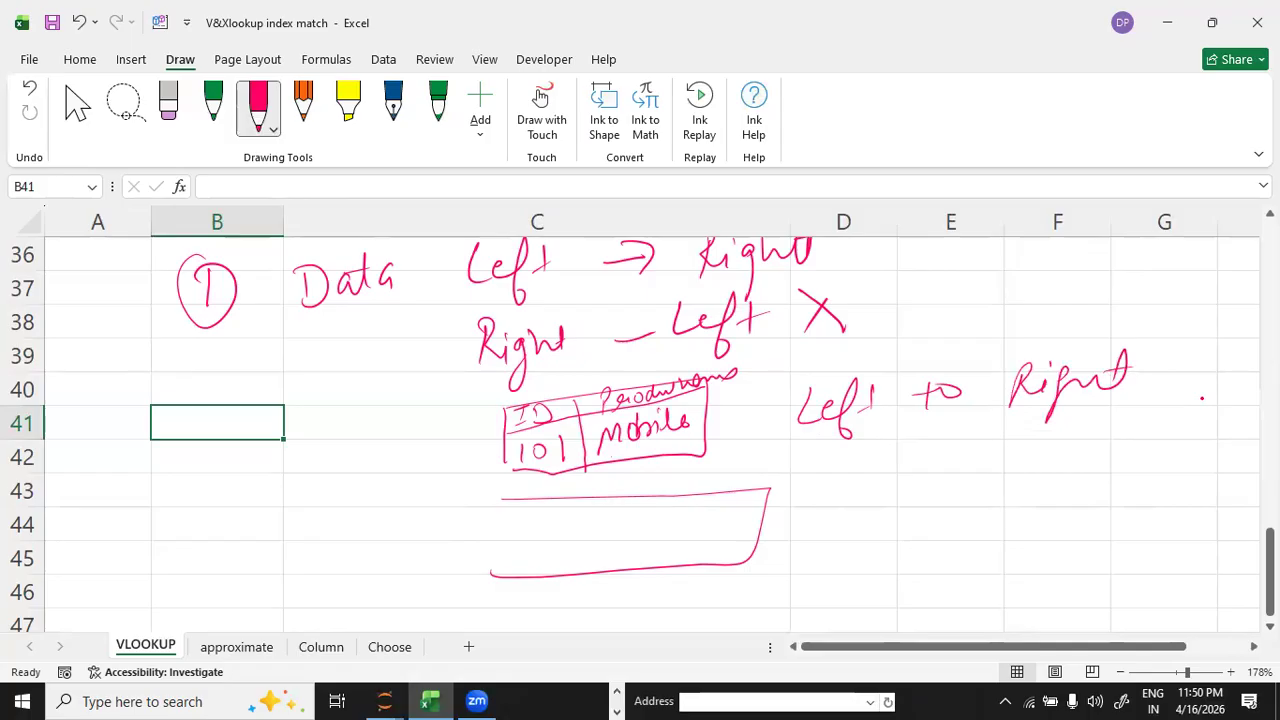
# Complete the second sketched table with headers Product name and ID and the row Mobile, 101, erasing and redrawing its slanted header line.
pyautogui.moveTo(505, 497)
pyautogui.mouseDown()
pyautogui.moveTo(505, 575)
pyautogui.moveTo(568, 520)
pyautogui.moveTo(722, 494)
pyautogui.mouseUp()
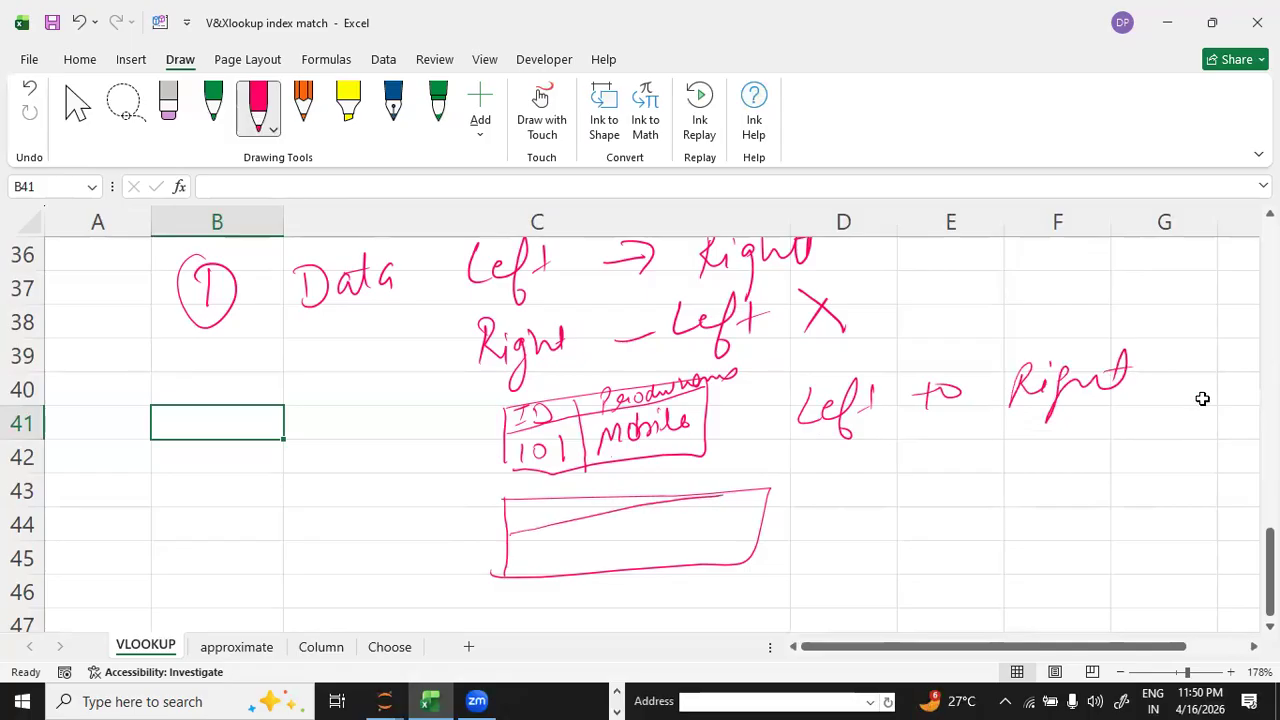
pyautogui.click(168, 104)
pyautogui.moveTo(520, 530); pyautogui.dragTo(631, 512)
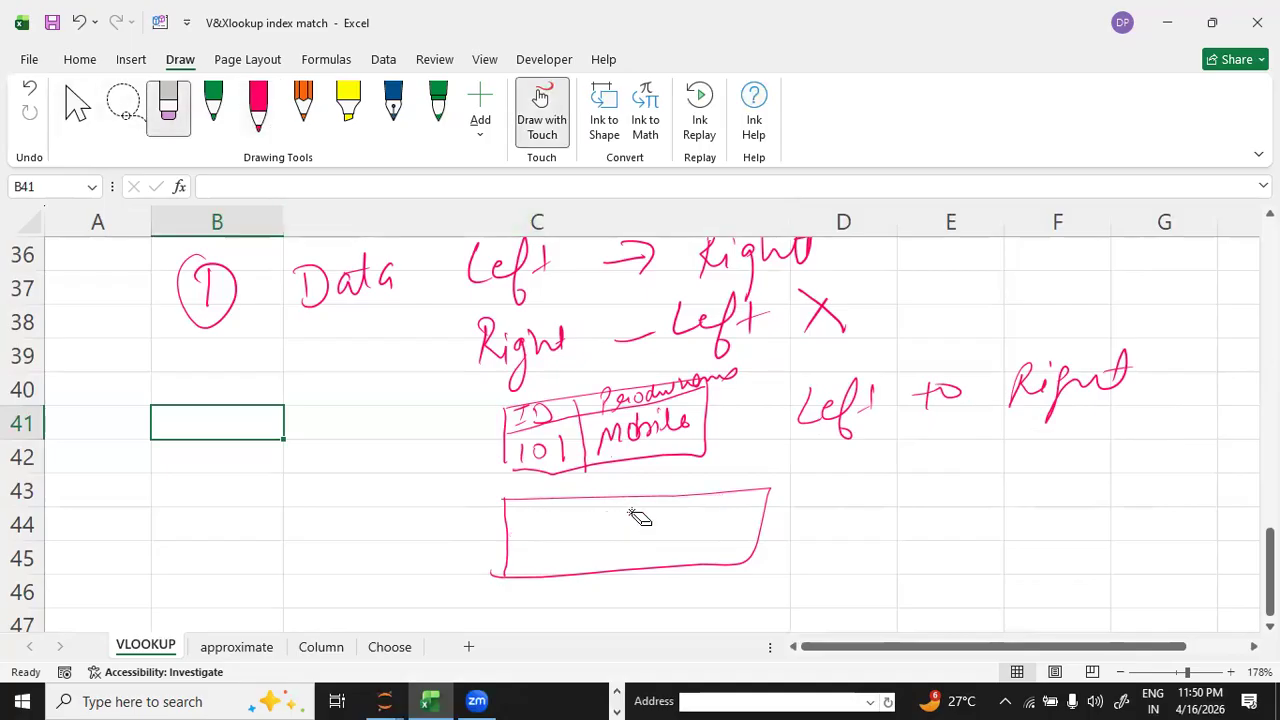
pyautogui.click(258, 102)
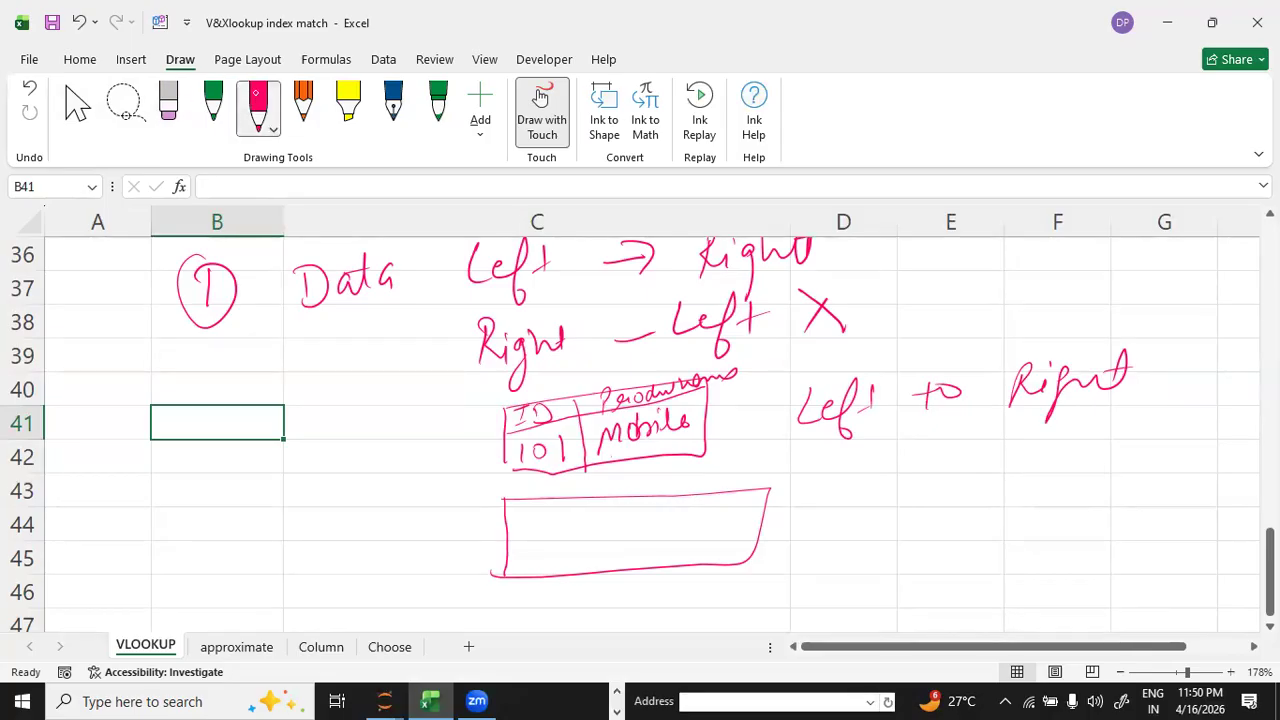
pyautogui.moveTo(508, 528); pyautogui.dragTo(756, 514)
pyautogui.moveTo(638, 498); pyautogui.dragTo(638, 572)
pyautogui.moveTo(523, 510)
pyautogui.mouseDown()
pyautogui.moveTo(524, 528)
pyautogui.moveTo(546, 512)
pyautogui.moveTo(570, 526)
pyautogui.moveTo(706, 502)
pyautogui.moveTo(692, 516)
pyautogui.mouseUp()
pyautogui.moveTo(684, 516); pyautogui.dragTo(714, 516)
pyautogui.moveTo(712, 496); pyautogui.dragTo(730, 510)
pyautogui.moveTo(508, 556)
pyautogui.mouseDown()
pyautogui.moveTo(592, 566)
pyautogui.moveTo(612, 536)
pyautogui.moveTo(626, 556)
pyautogui.moveTo(682, 556)
pyautogui.mouseUp()
pyautogui.moveTo(700, 532); pyautogui.dragTo(712, 566)
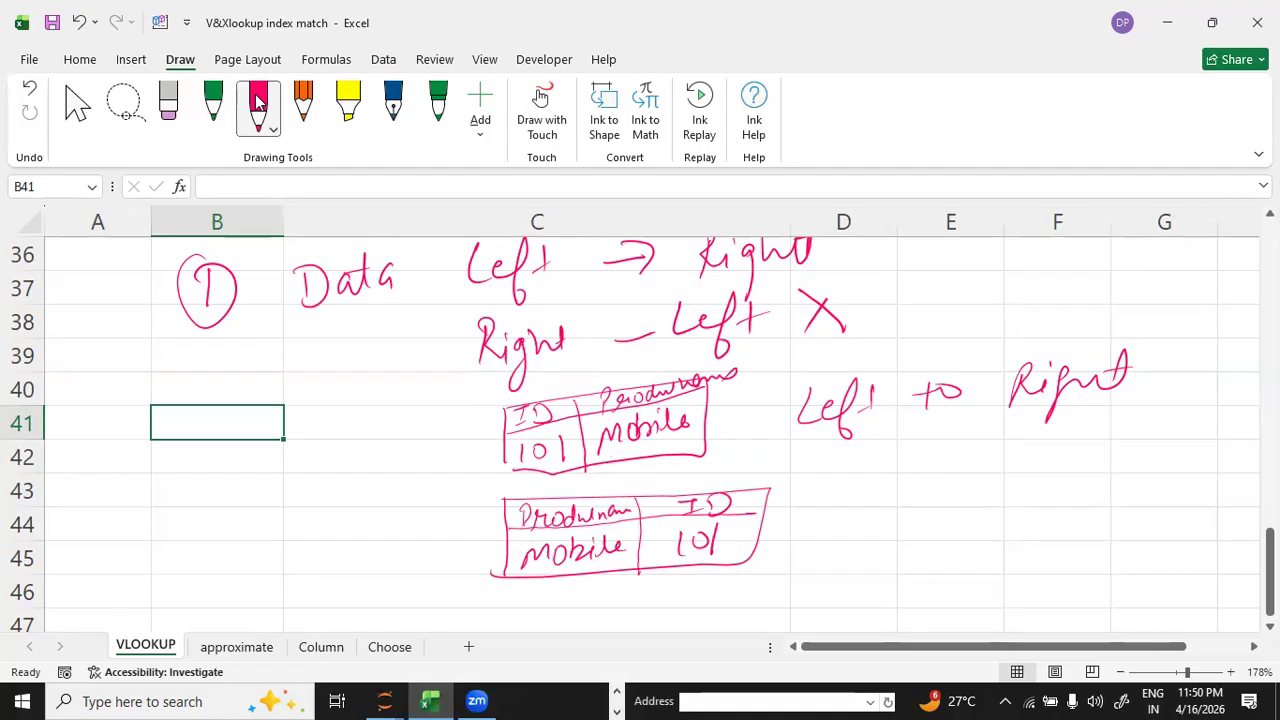
# Mark the second sketched table with a cross and draw an arrow beneath it pointing from right to left.
pyautogui.moveTo(940, 516)
pyautogui.mouseDown()
pyautogui.moveTo(920, 566)
pyautogui.moveTo(956, 578)
pyautogui.mouseUp()
pyautogui.moveTo(720, 586)
pyautogui.mouseDown()
pyautogui.moveTo(597, 620)
pyautogui.moveTo(648, 622)
pyautogui.mouseUp()
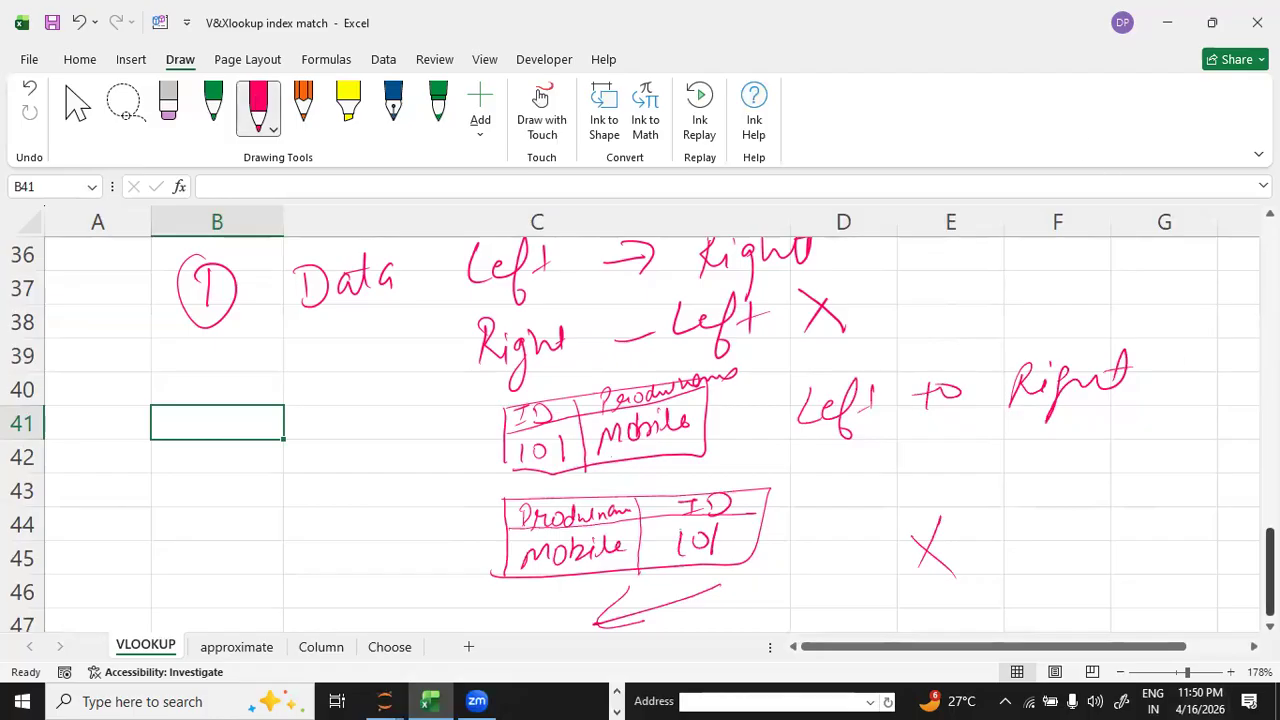
pyautogui.scroll(12, 640, 430)
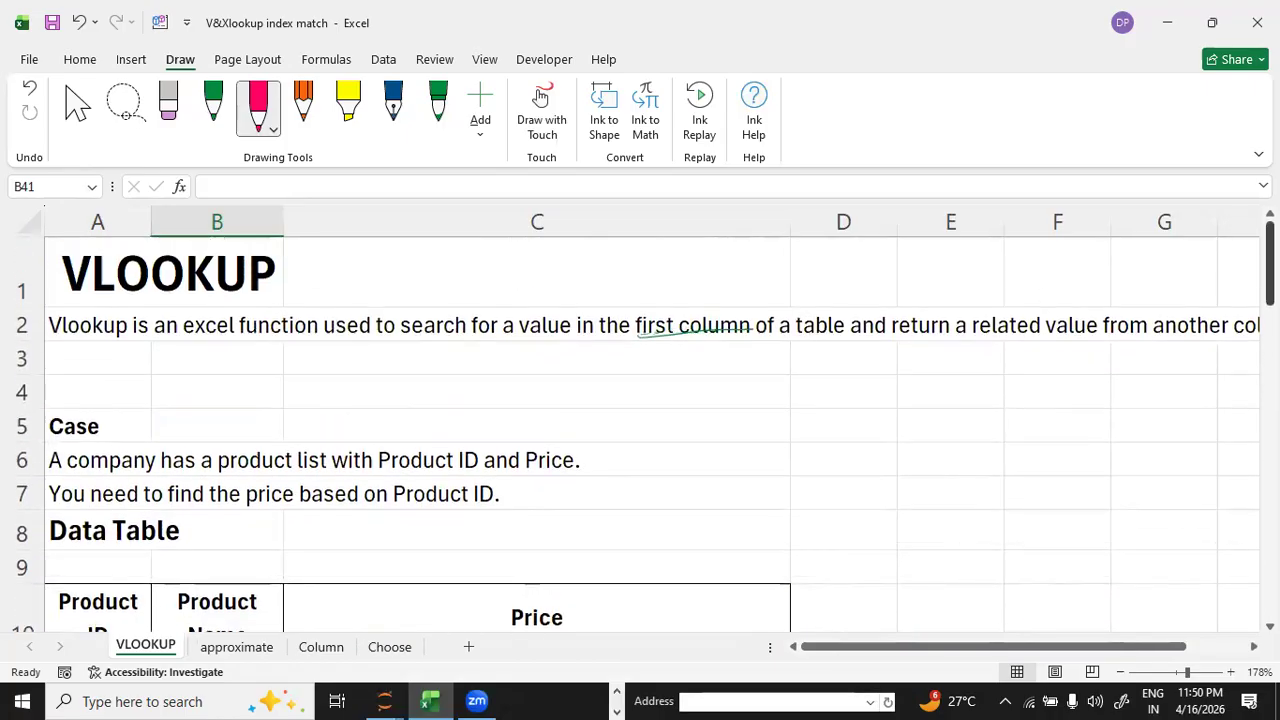
# Handwrite the error value "#N/A" in pink ink below the second sketched table.
pyautogui.scroll(-12, 572, 345)
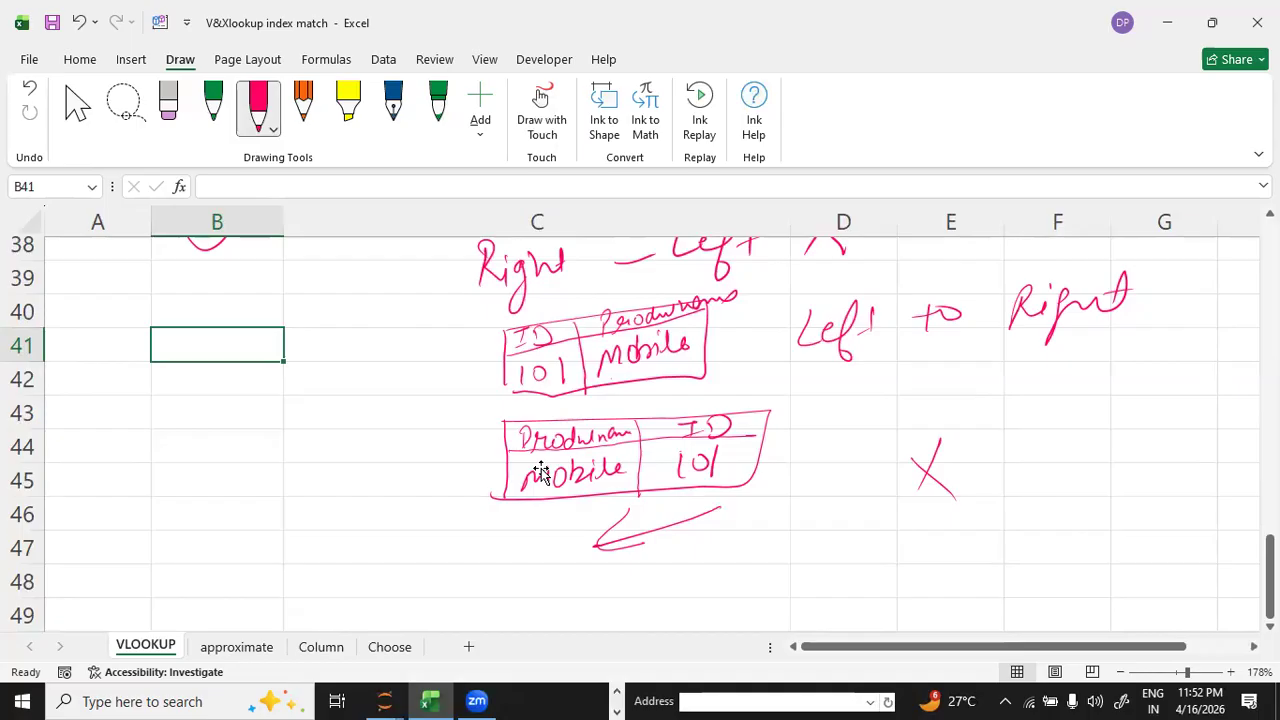
pyautogui.moveTo(362, 573); pyautogui.dragTo(427, 564)
pyautogui.moveTo(350, 604)
pyautogui.mouseDown()
pyautogui.moveTo(409, 588)
pyautogui.moveTo(372, 611)
pyautogui.mouseUp()
pyautogui.moveTo(403, 553); pyautogui.dragTo(390, 611)
pyautogui.moveTo(469, 600)
pyautogui.mouseDown()
pyautogui.moveTo(477, 560)
pyautogui.moveTo(503, 548)
pyautogui.mouseUp()
pyautogui.moveTo(520, 542); pyautogui.dragTo(510, 598)
pyautogui.moveTo(530, 576)
pyautogui.mouseDown()
pyautogui.moveTo(548, 543)
pyautogui.moveTo(549, 570)
pyautogui.mouseUp()
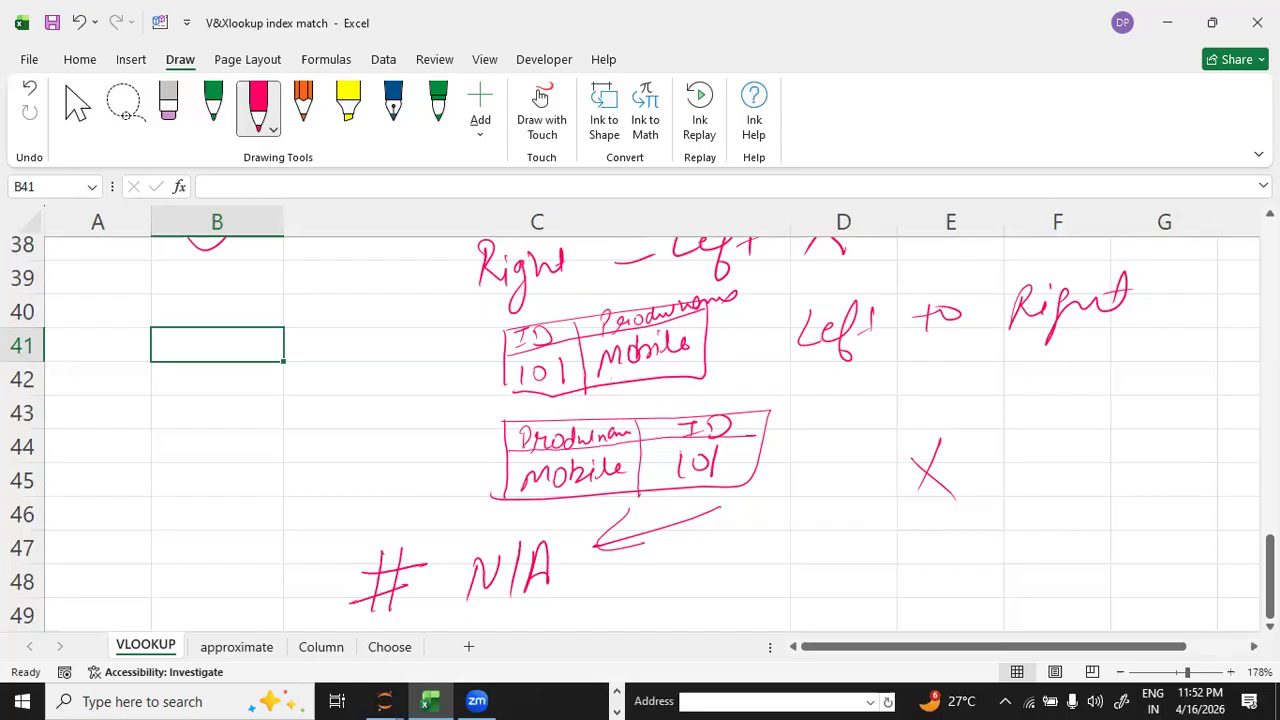
# Clear the lookup ID in C19 and open the VLOOKUP formula in D19 for inspection.
pyautogui.scroll(7, 692, 338)
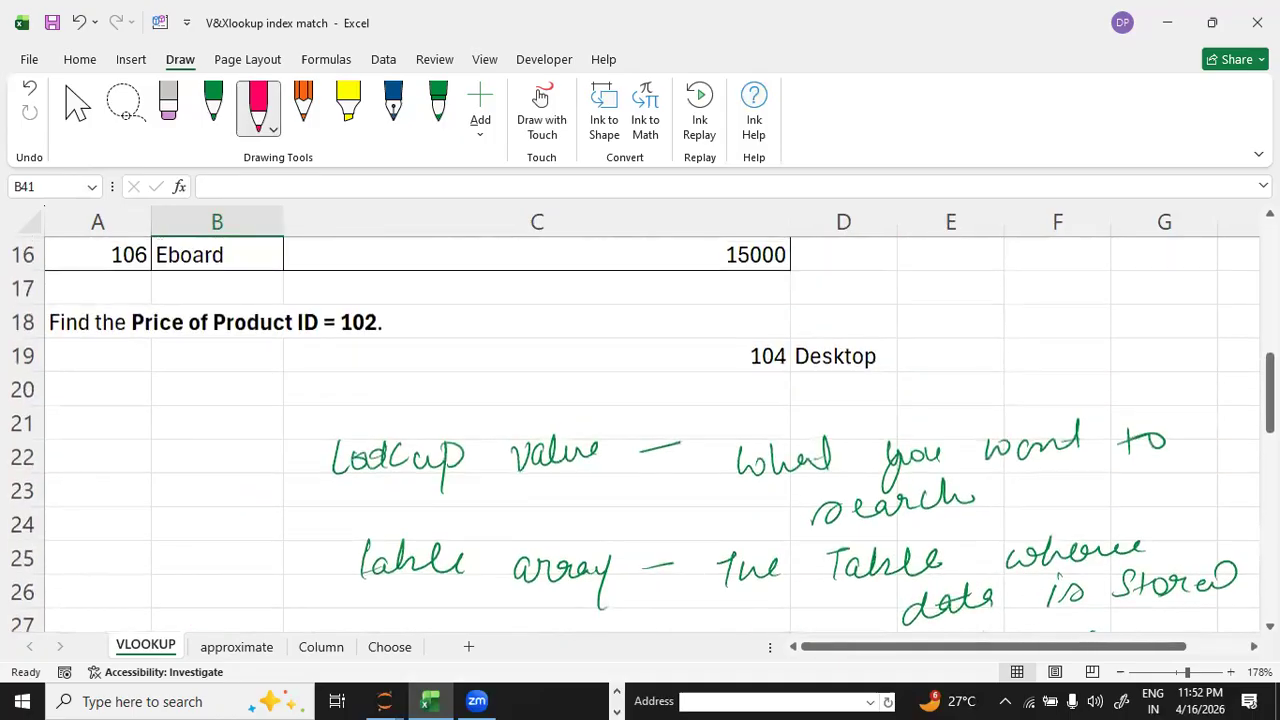
pyautogui.click(745, 356)
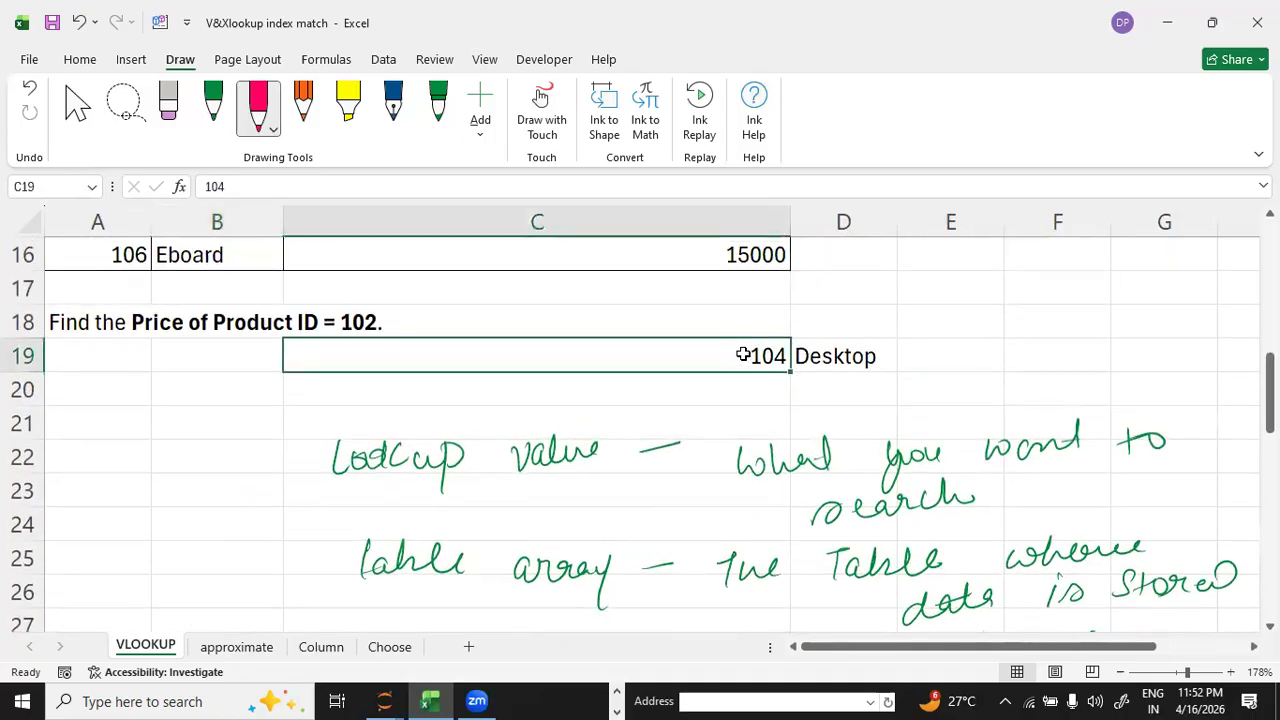
pyautogui.press('Delete')
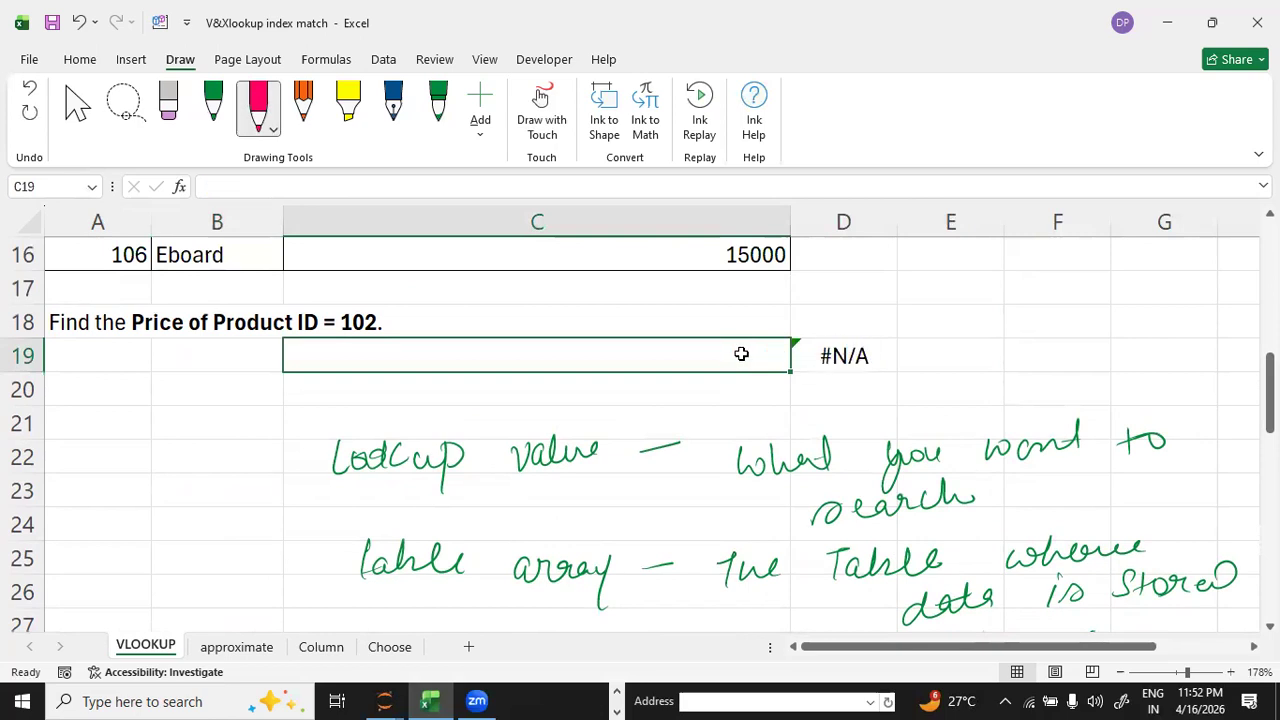
pyautogui.click(870, 356)
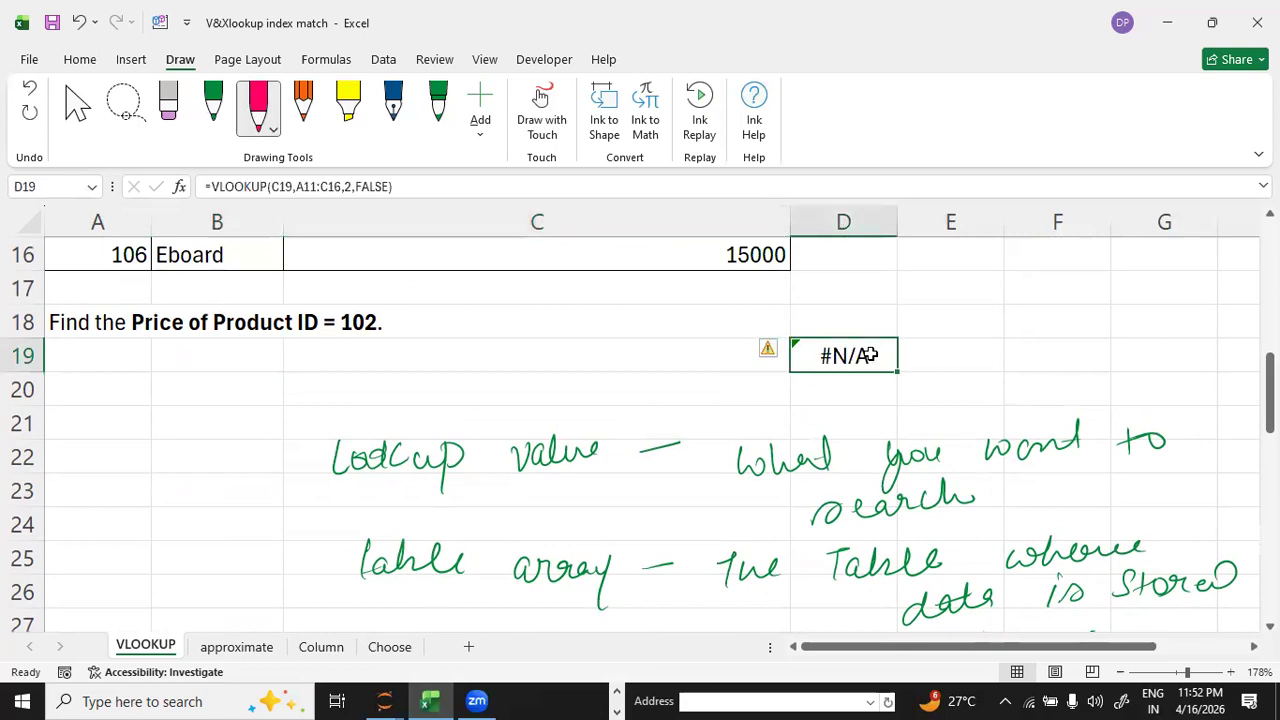
pyautogui.doubleClick(870, 355)
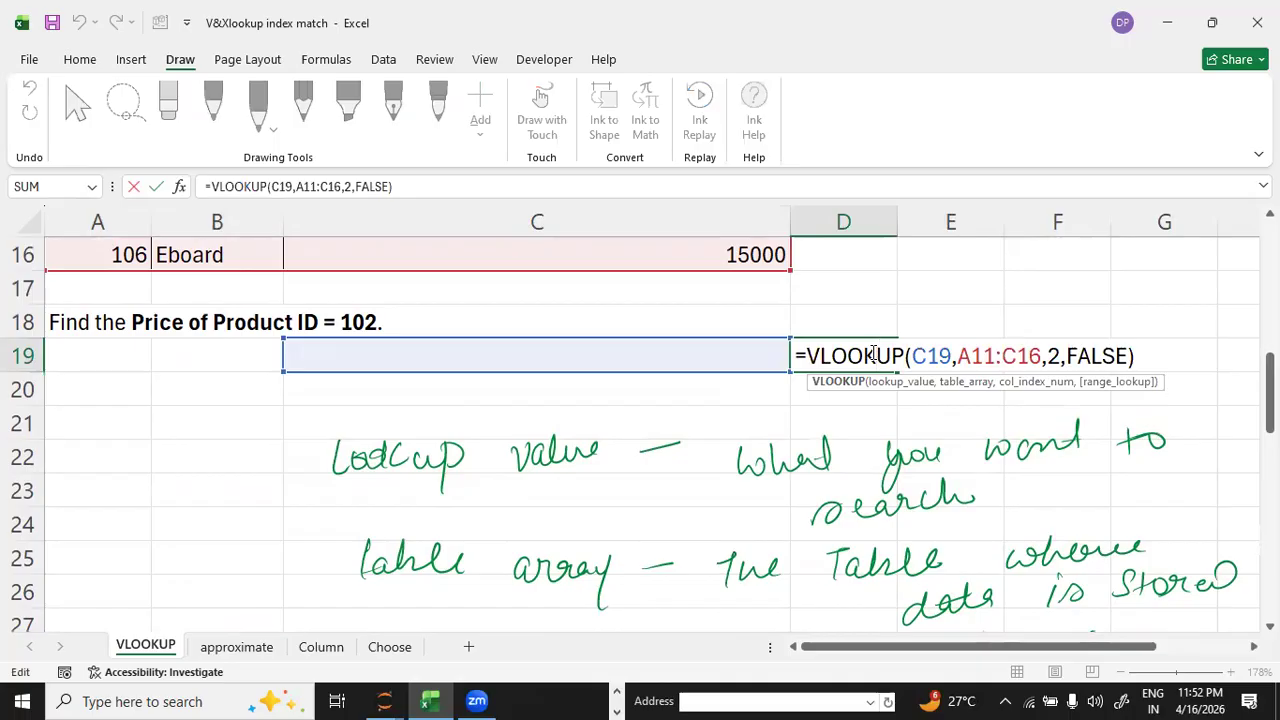
# Enter product ID 102 as the lookup value in C19.
pyautogui.click(735, 357)
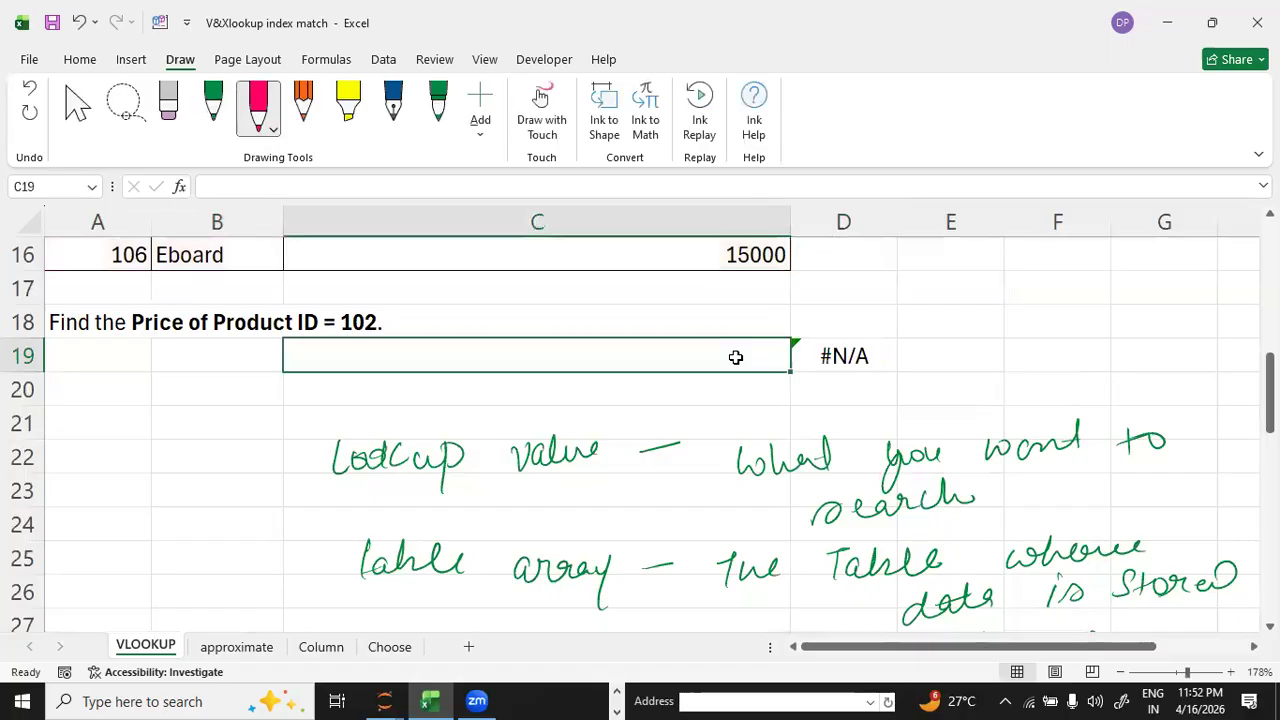
pyautogui.write('102')
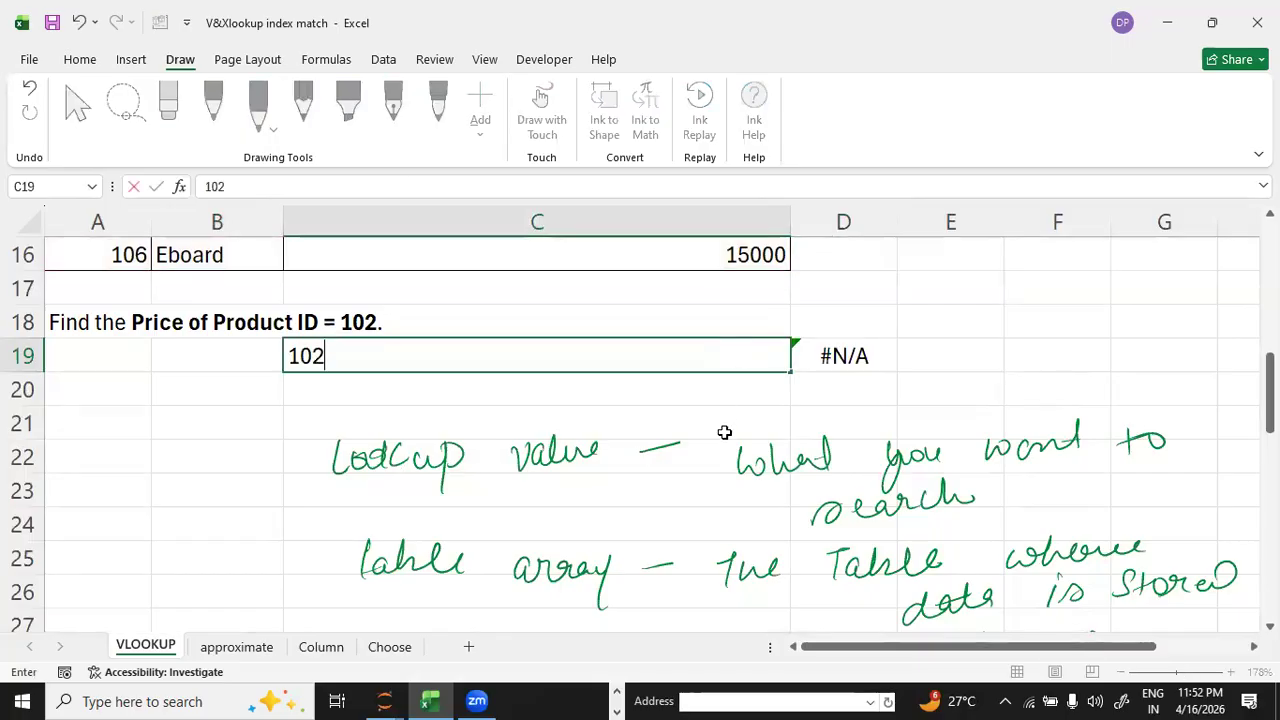
pyautogui.click(724, 432)
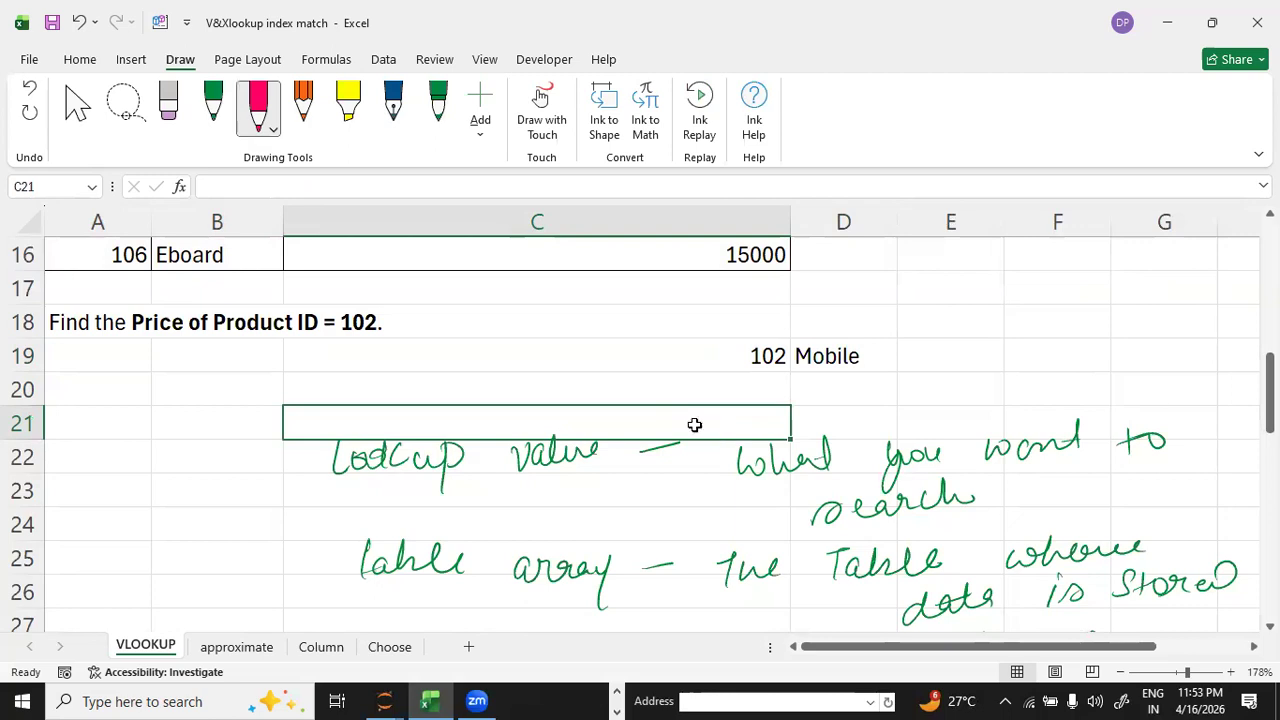
# Look briefly at the Column sheet, then return to the VLOOKUP sheet and review the arguments of the formula in D19.
pyautogui.click(318, 648)
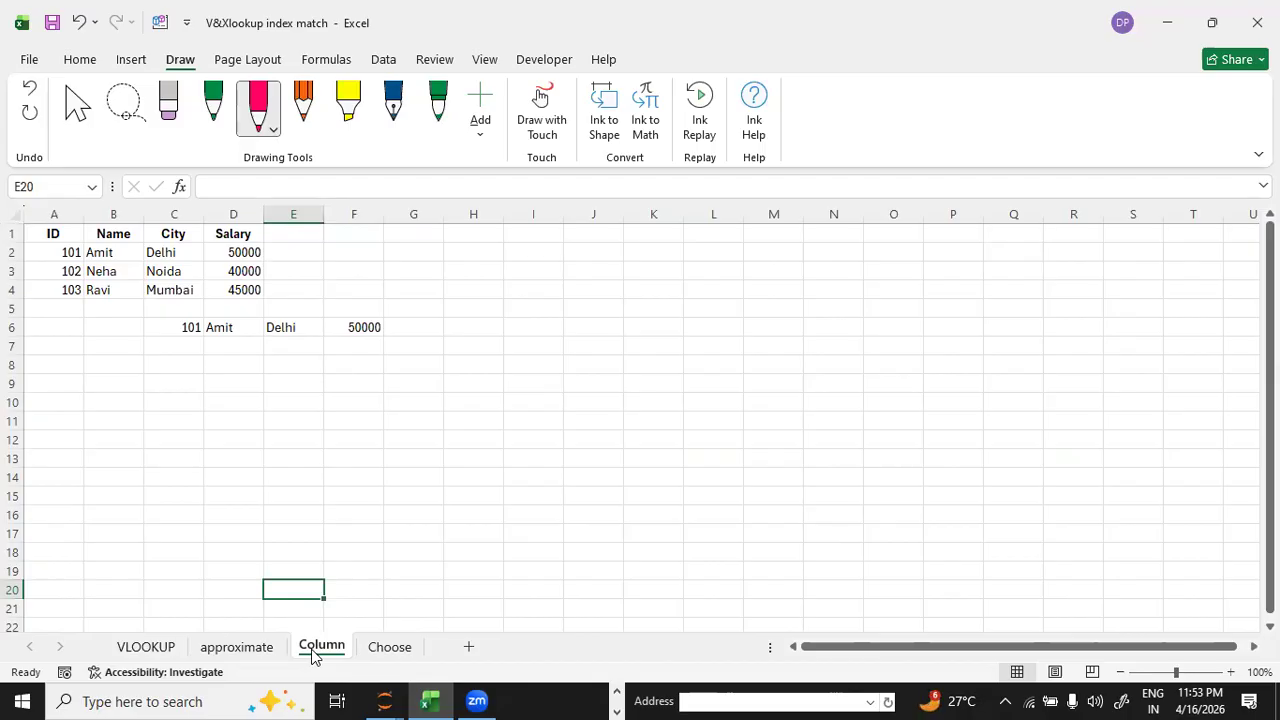
pyautogui.click(152, 651)
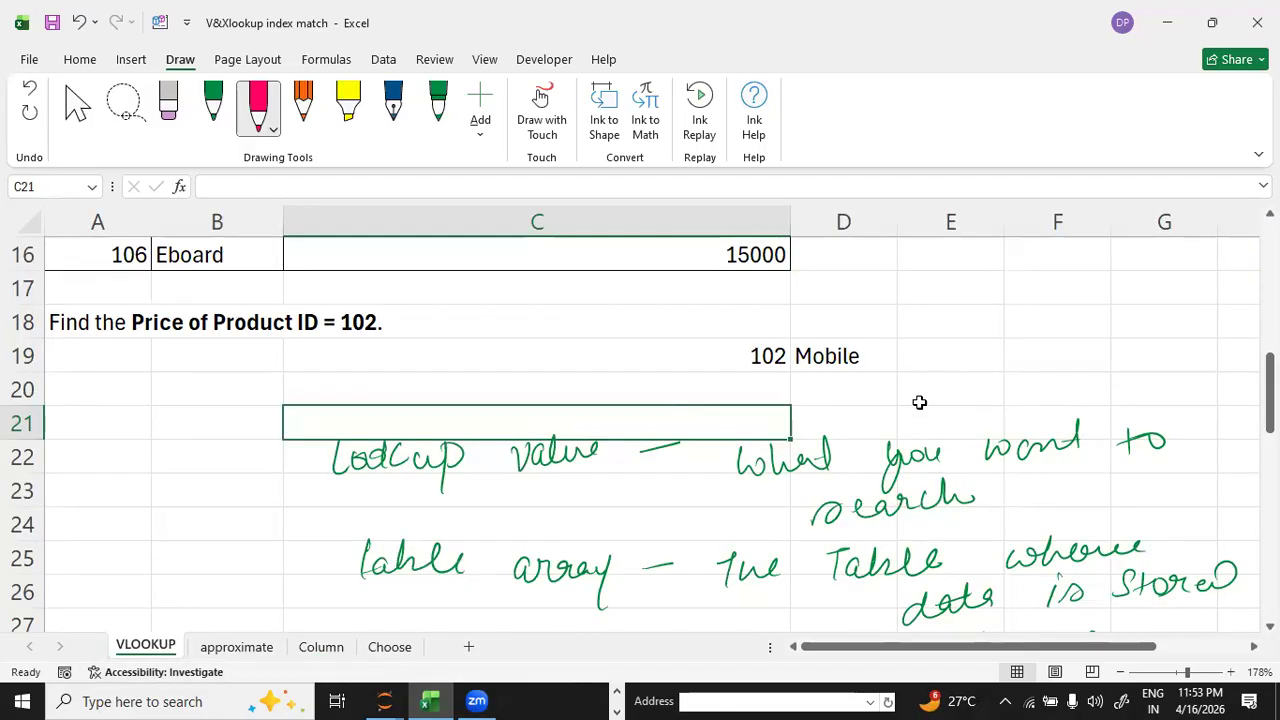
pyautogui.click(874, 356)
pyautogui.doubleClick(874, 356)
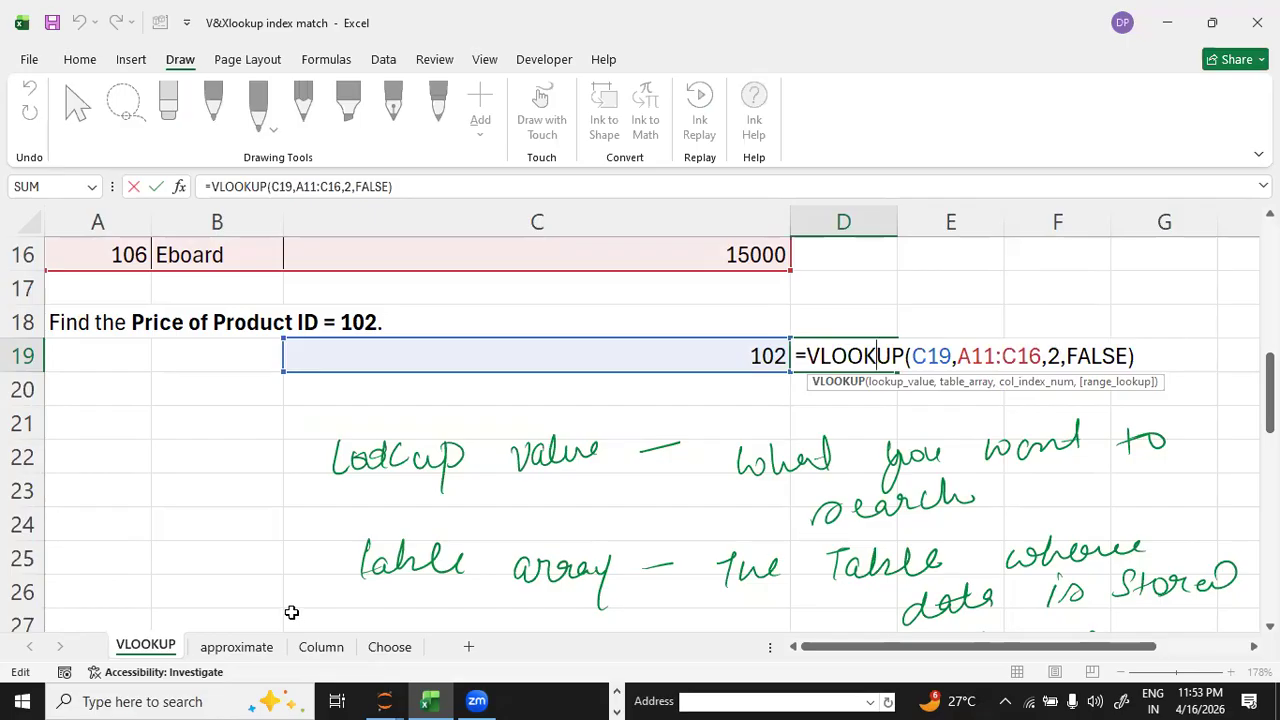
# Switch to the Column sheet and inspect the VLOOKUP formula in D6.
pyautogui.click(335, 655)
pyautogui.click(335, 650)
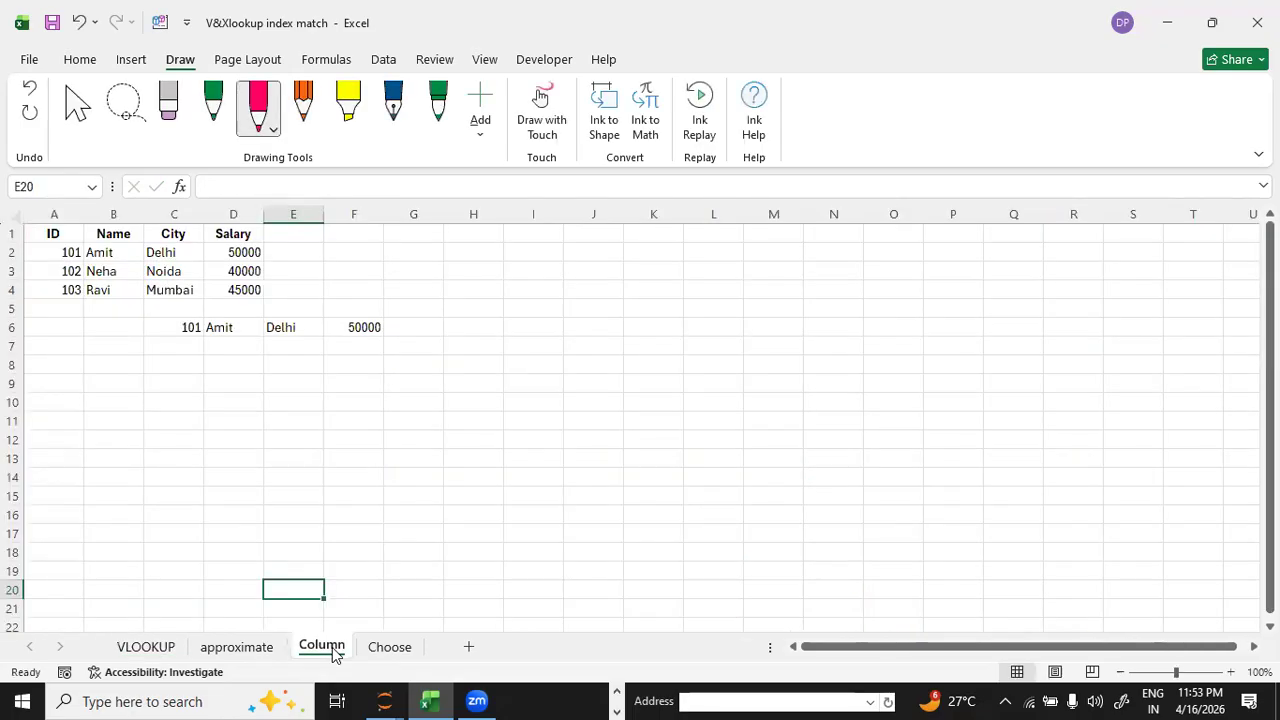
pyautogui.click(226, 330)
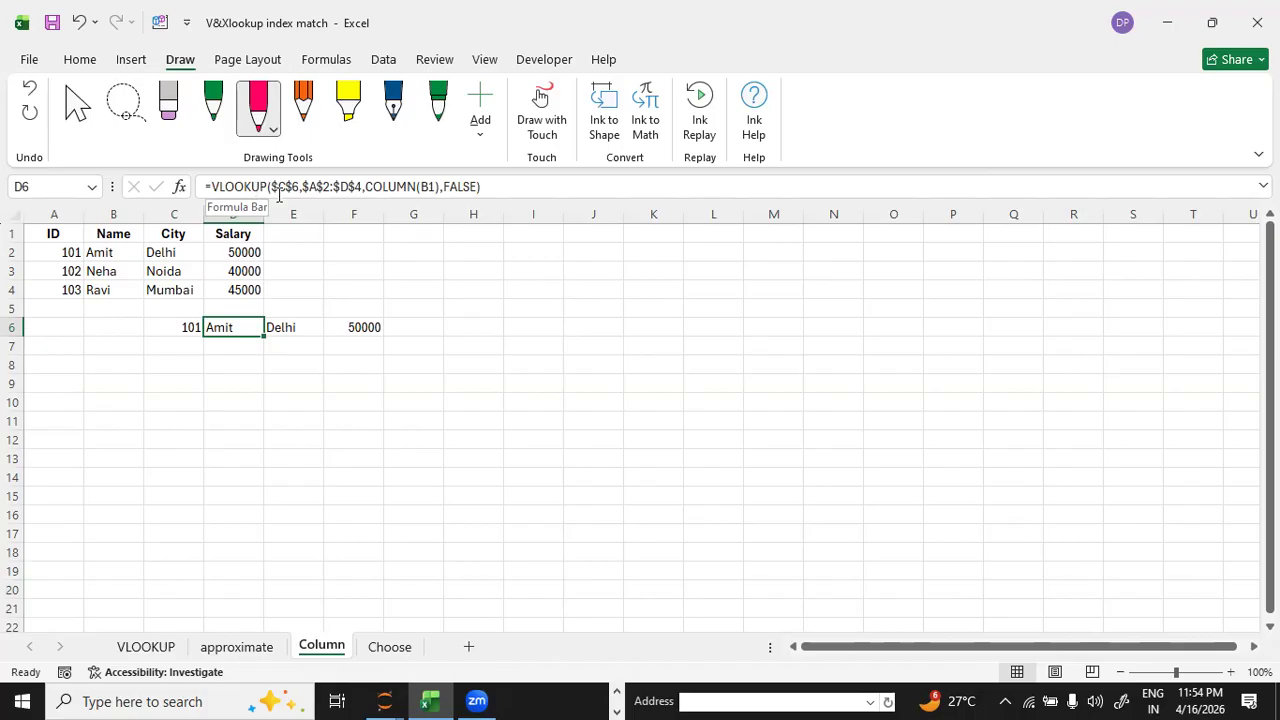
# Handwrite a large "$" sign and the shortcut note "Fn + F4" in pink ink on the empty cells beside the employee table.
pyautogui.moveTo(994, 240)
pyautogui.mouseDown()
pyautogui.moveTo(952, 304)
pyautogui.moveTo(943, 285)
pyautogui.mouseUp()
pyautogui.moveTo(970, 226); pyautogui.dragTo(973, 336)
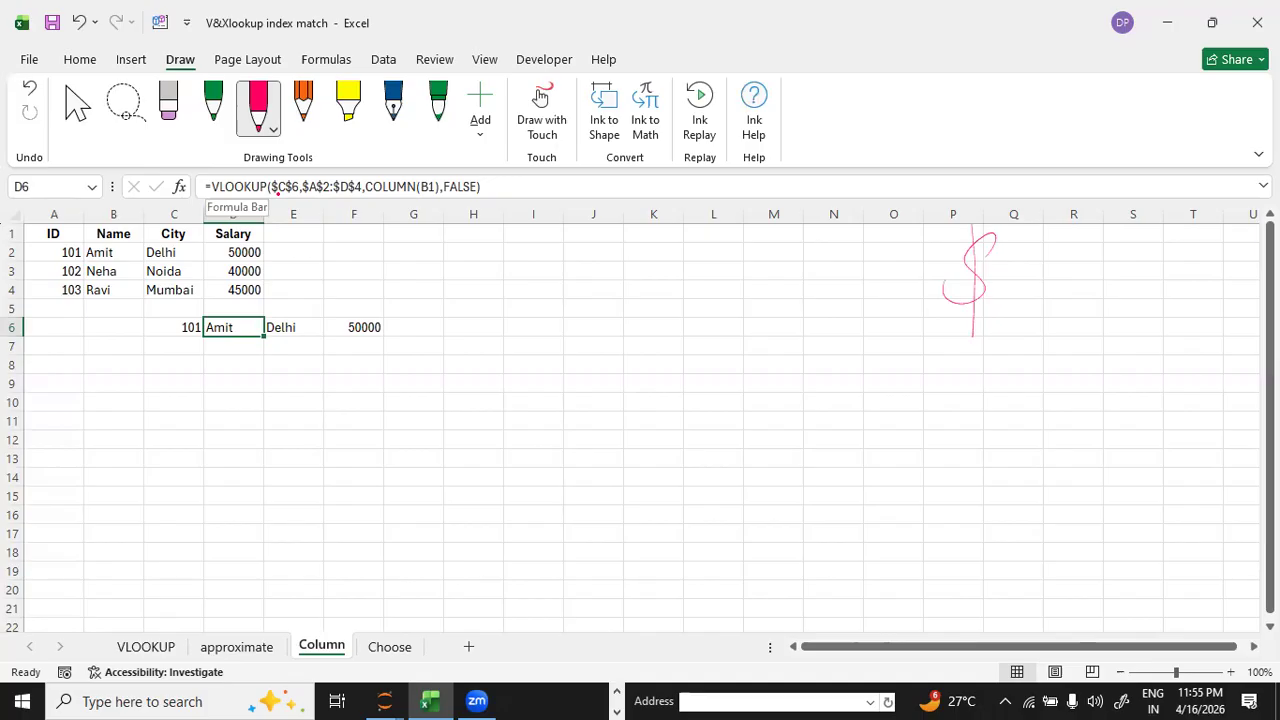
pyautogui.moveTo(689, 342); pyautogui.dragTo(681, 386)
pyautogui.moveTo(687, 319); pyautogui.dragTo(709, 314)
pyautogui.moveTo(690, 356)
pyautogui.mouseDown()
pyautogui.moveTo(712, 350)
pyautogui.moveTo(740, 368)
pyautogui.moveTo(827, 356)
pyautogui.moveTo(806, 385)
pyautogui.mouseUp()
pyautogui.moveTo(855, 329); pyautogui.dragTo(848, 375)
pyautogui.moveTo(847, 325)
pyautogui.mouseDown()
pyautogui.moveTo(879, 314)
pyautogui.moveTo(881, 345)
pyautogui.mouseUp()
pyautogui.moveTo(896, 315); pyautogui.dragTo(912, 378)
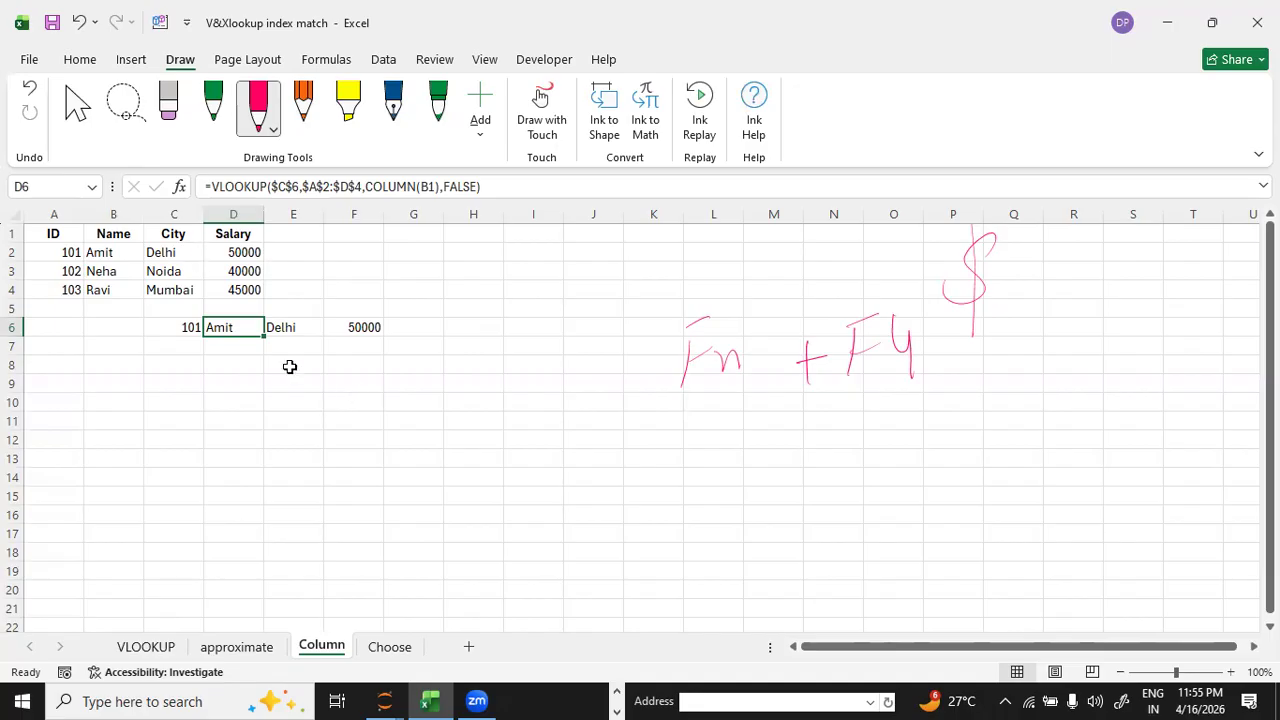
# Review cells C6 and D6, and handwrite the formula opening "= VLOOKUP (C6" in pink ink below the lookup row.
pyautogui.click(183, 328)
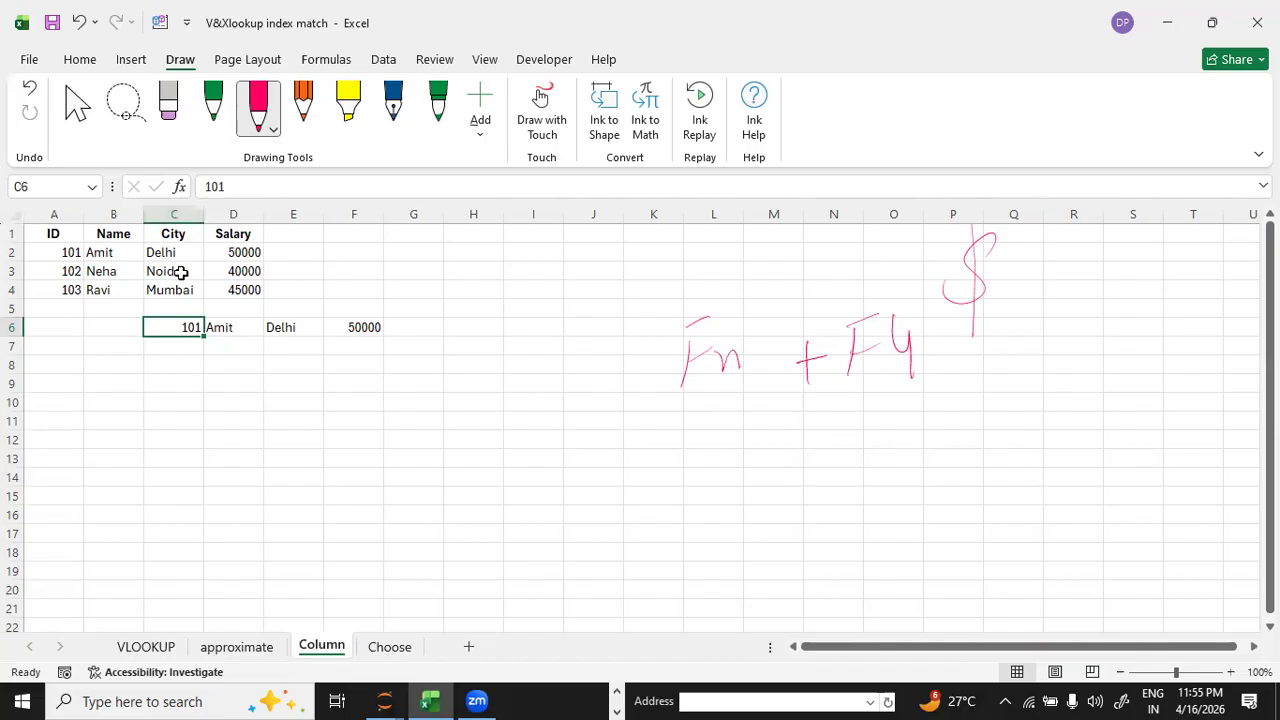
pyautogui.click(228, 327)
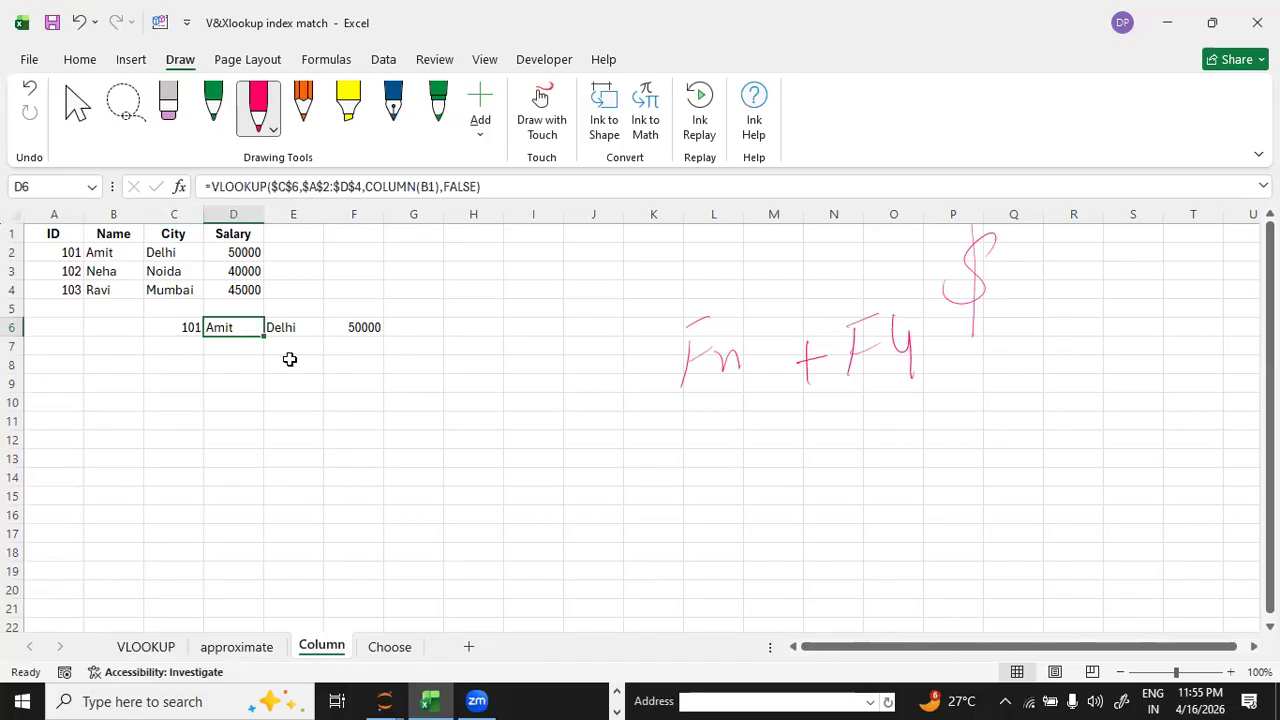
pyautogui.moveTo(308, 478)
pyautogui.mouseDown()
pyautogui.moveTo(344, 466)
pyautogui.moveTo(348, 492)
pyautogui.moveTo(398, 492)
pyautogui.moveTo(413, 455)
pyautogui.mouseUp()
pyautogui.moveTo(423, 456)
pyautogui.mouseDown()
pyautogui.moveTo(439, 486)
pyautogui.moveTo(470, 462)
pyautogui.mouseUp()
pyautogui.moveTo(480, 452)
pyautogui.mouseDown()
pyautogui.moveTo(478, 488)
pyautogui.moveTo(500, 484)
pyautogui.mouseUp()
pyautogui.moveTo(504, 462)
pyautogui.mouseDown()
pyautogui.moveTo(510, 482)
pyautogui.moveTo(518, 456)
pyautogui.moveTo(514, 504)
pyautogui.mouseUp()
pyautogui.moveTo(518, 456); pyautogui.dragTo(522, 478)
pyautogui.moveTo(588, 434)
pyautogui.mouseDown()
pyautogui.moveTo(582, 500)
pyautogui.moveTo(602, 506)
pyautogui.mouseUp()
pyautogui.moveTo(632, 450)
pyautogui.mouseDown()
pyautogui.moveTo(630, 480)
pyautogui.moveTo(646, 472)
pyautogui.mouseUp()
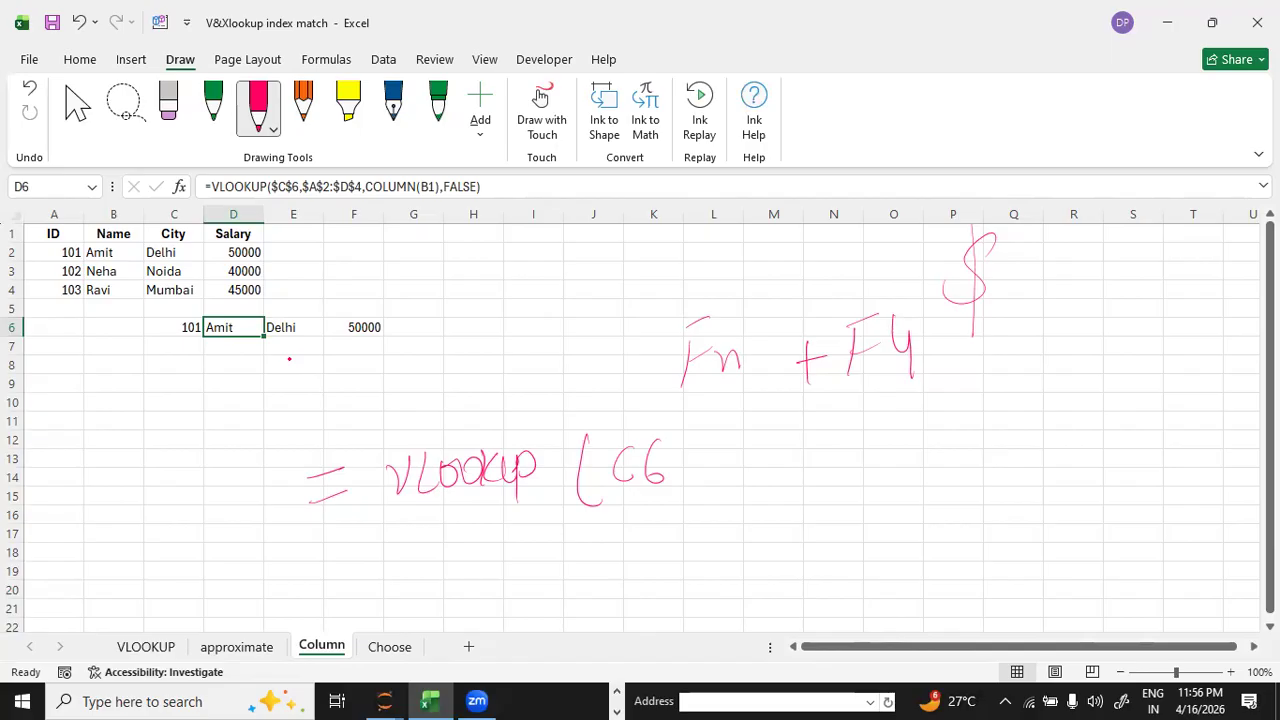
# Continue the handwritten formula with a comma and the table range "A2 : D4".
pyautogui.moveTo(681, 488); pyautogui.dragTo(645, 519)
pyautogui.moveTo(733, 452)
pyautogui.mouseDown()
pyautogui.moveTo(721, 479)
pyautogui.moveTo(790, 468)
pyautogui.mouseUp()
pyautogui.moveTo(876, 438); pyautogui.dragTo(868, 466)
pyautogui.moveTo(912, 428); pyautogui.dragTo(916, 480)
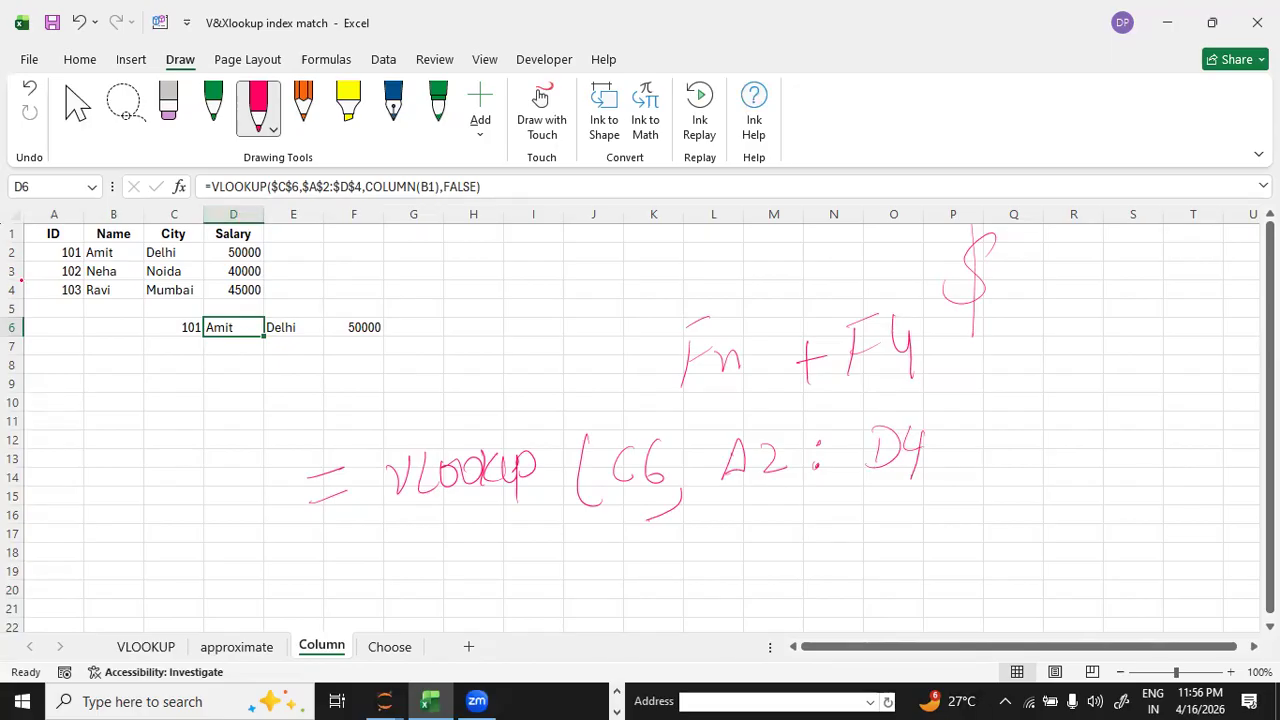
# Complete the handwritten formula with ", COLUMN(B1), False)".
pyautogui.moveTo(946, 460); pyautogui.dragTo(928, 498)
pyautogui.moveTo(990, 438)
pyautogui.mouseDown()
pyautogui.moveTo(974, 447)
pyautogui.moveTo(990, 459)
pyautogui.moveTo(1009, 440)
pyautogui.moveTo(1027, 464)
pyautogui.moveTo(1046, 462)
pyautogui.mouseUp()
pyautogui.moveTo(1052, 430)
pyautogui.mouseDown()
pyautogui.moveTo(1058, 455)
pyautogui.moveTo(1073, 430)
pyautogui.moveTo(1124, 446)
pyautogui.moveTo(1142, 422)
pyautogui.moveTo(1158, 454)
pyautogui.moveTo(1204, 446)
pyautogui.mouseUp()
pyautogui.moveTo(1208, 400); pyautogui.dragTo(1206, 455)
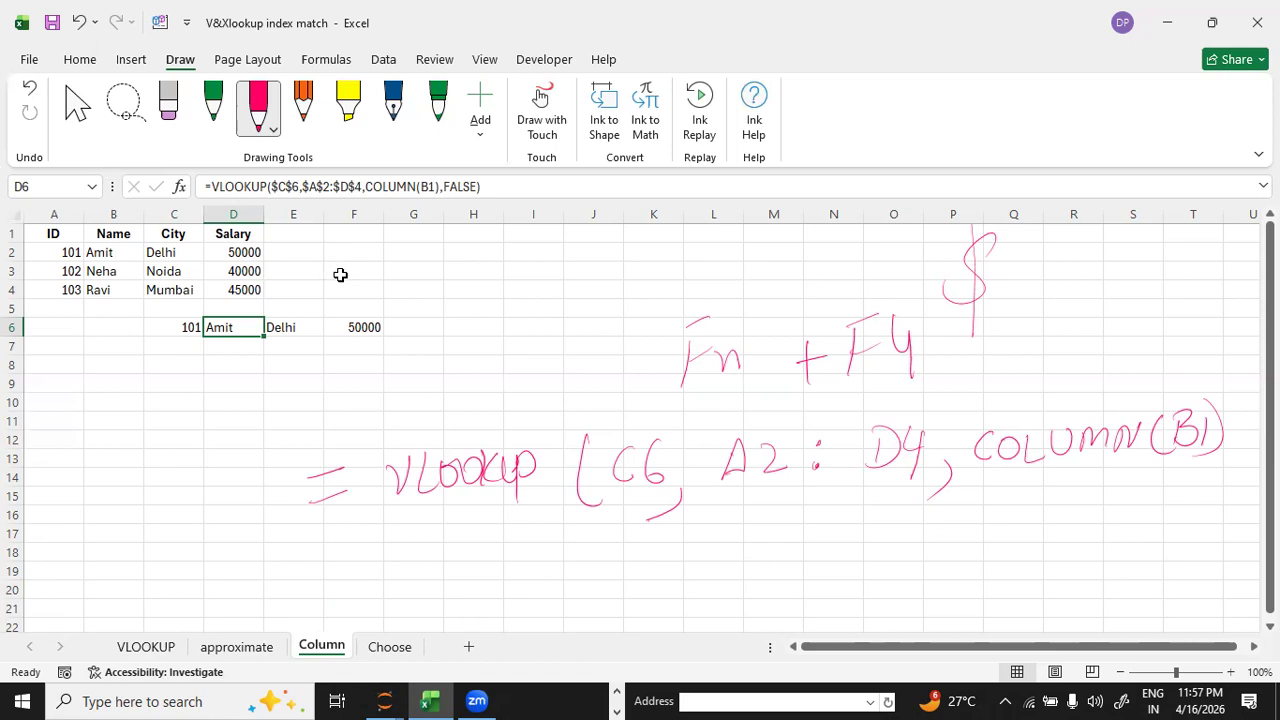
pyautogui.moveTo(1222, 446); pyautogui.dragTo(1230, 468)
pyautogui.moveTo(1016, 508)
pyautogui.mouseDown()
pyautogui.moveTo(1046, 496)
pyautogui.moveTo(1060, 522)
pyautogui.moveTo(1100, 518)
pyautogui.moveTo(1160, 470)
pyautogui.moveTo(1108, 544)
pyautogui.mouseUp()
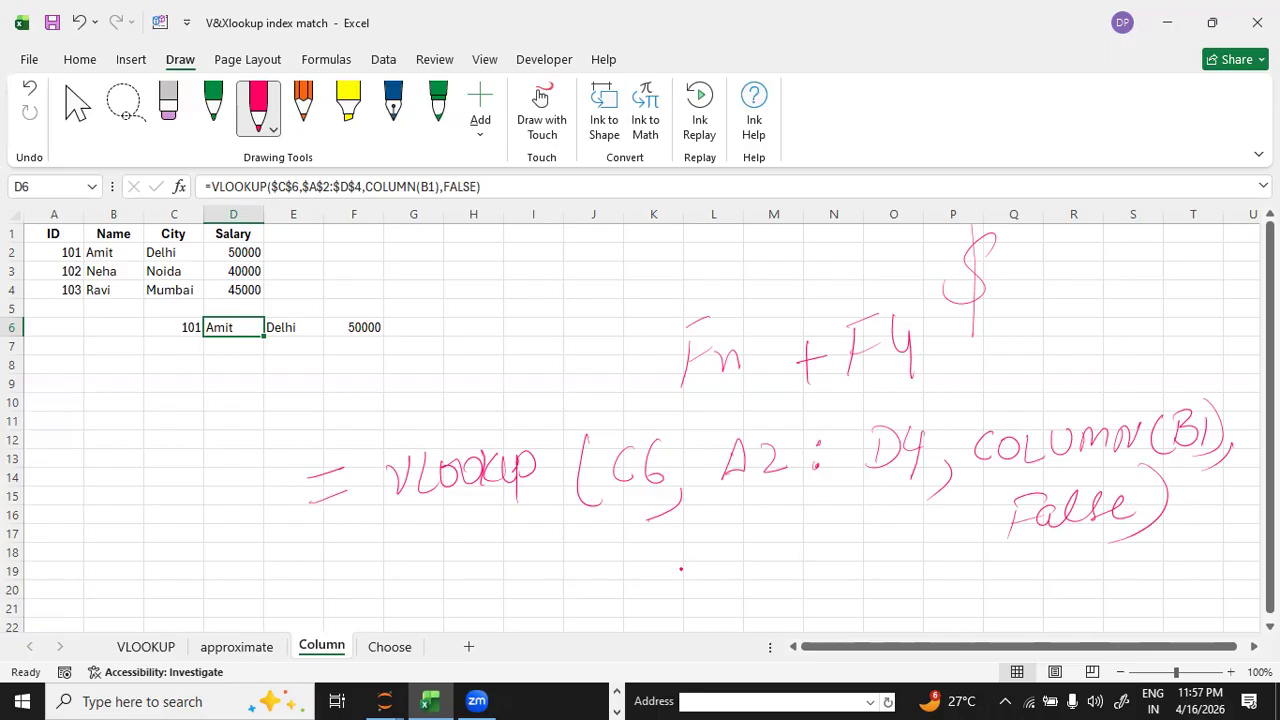
# Add dollar signs to the handwritten references so they read $C$6 and $A$2:$D$4.
pyautogui.moveTo(608, 446); pyautogui.dragTo(606, 504)
pyautogui.moveTo(644, 438); pyautogui.dragTo(634, 476)
pyautogui.moveTo(640, 430); pyautogui.dragTo(640, 502)
pyautogui.moveTo(714, 447)
pyautogui.mouseDown()
pyautogui.moveTo(698, 484)
pyautogui.moveTo(708, 502)
pyautogui.mouseUp()
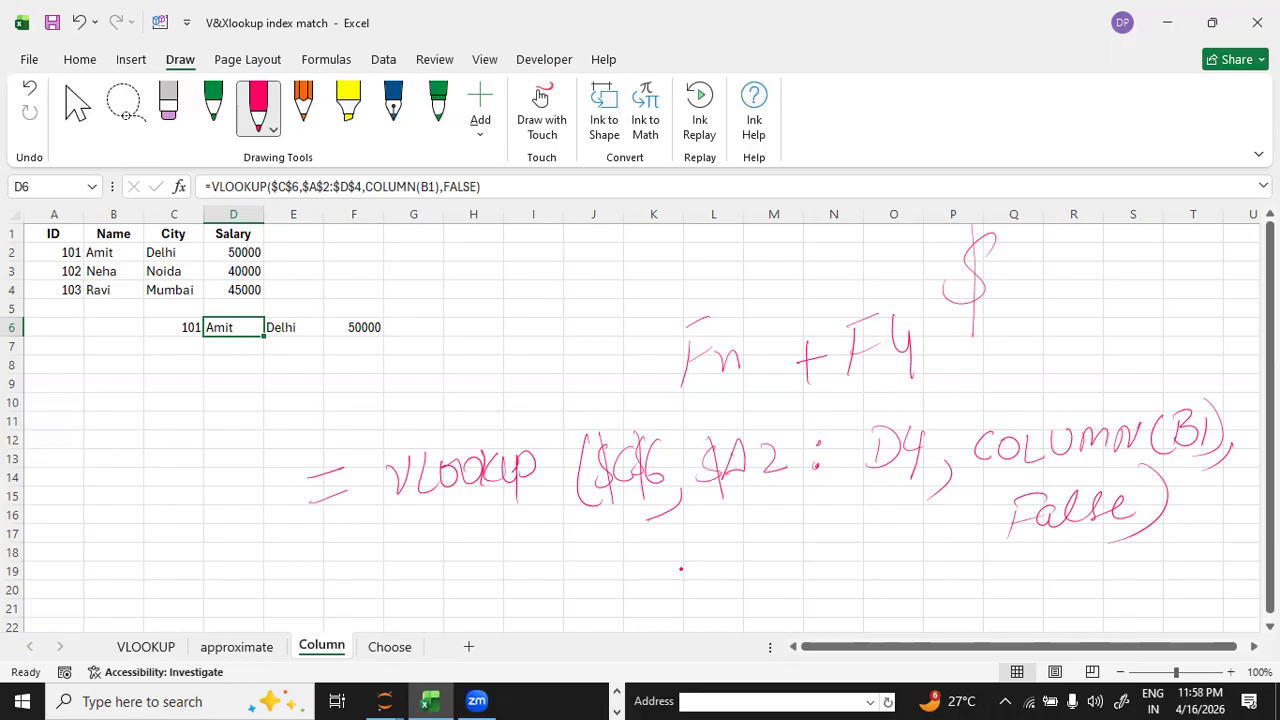
pyautogui.moveTo(766, 442); pyautogui.dragTo(750, 472)
pyautogui.moveTo(762, 424); pyautogui.dragTo(762, 496)
pyautogui.moveTo(862, 428)
pyautogui.mouseDown()
pyautogui.moveTo(844, 466)
pyautogui.moveTo(850, 496)
pyautogui.mouseUp()
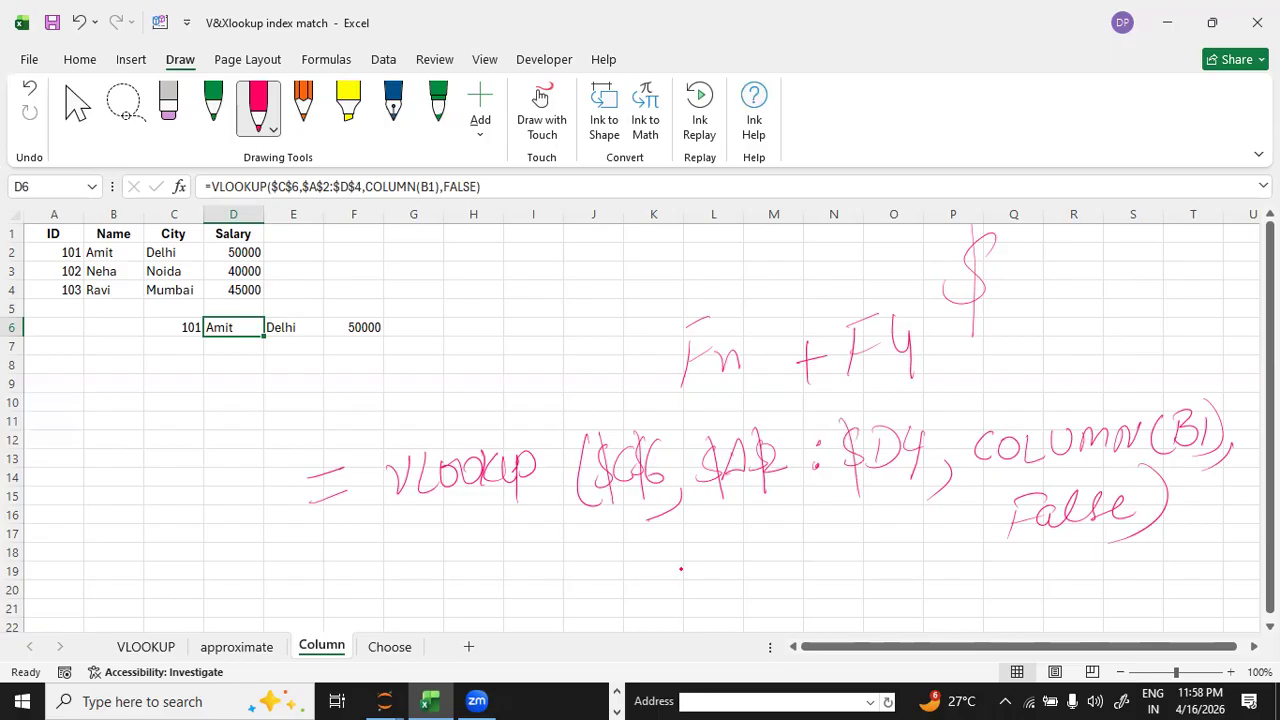
pyautogui.moveTo(910, 414); pyautogui.dragTo(904, 496)
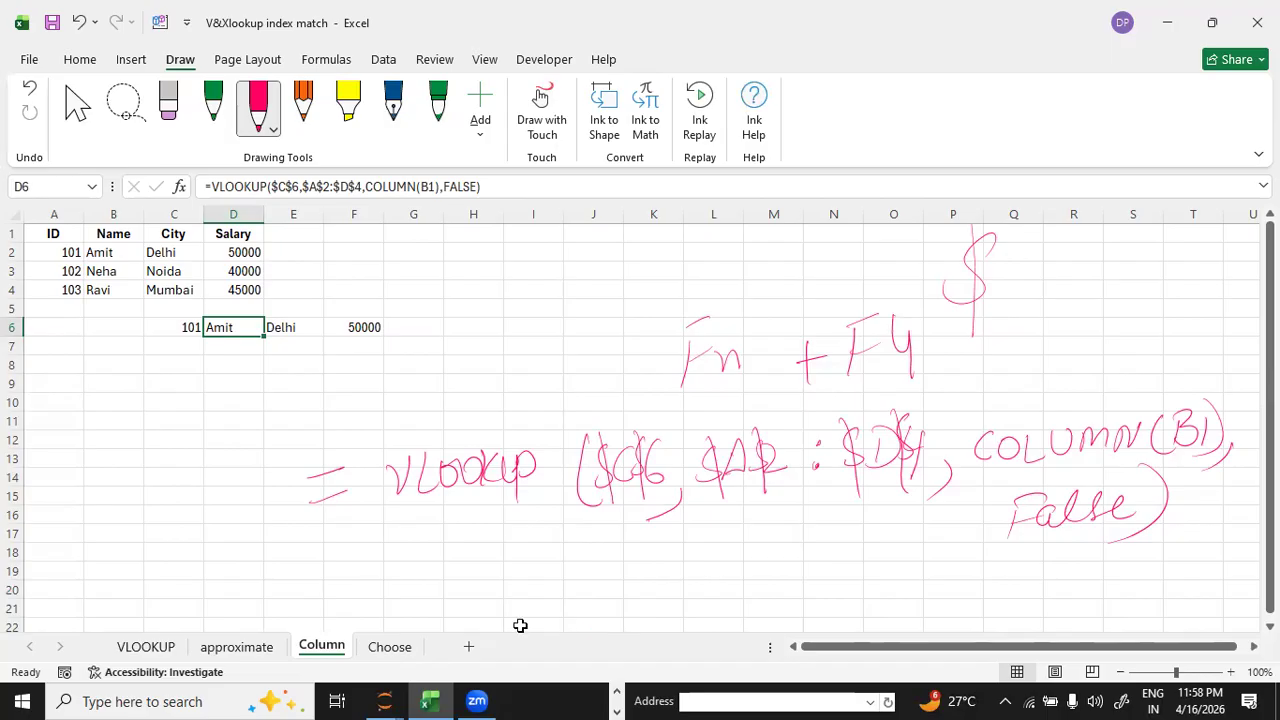
# Begin a VLOOKUP formula in D7 with C7 as the lookup value and A2:D4 as the table array.
pyautogui.click(228, 348)
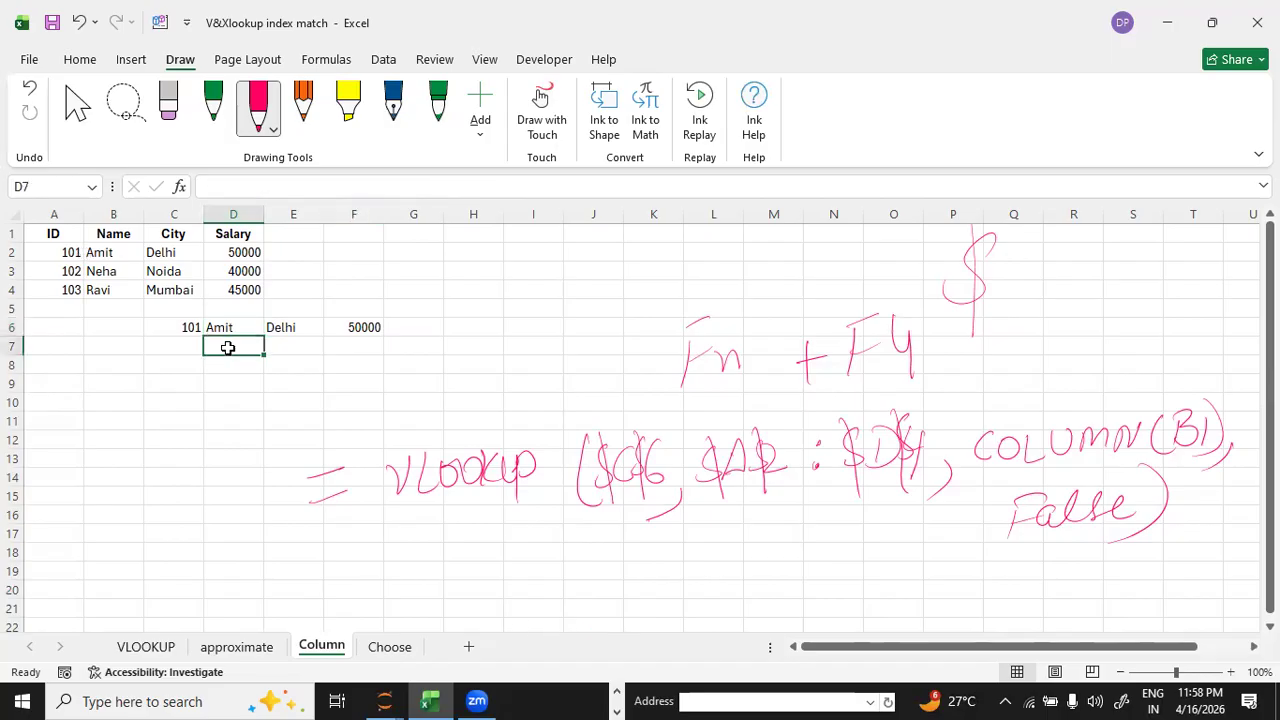
pyautogui.write('=v')
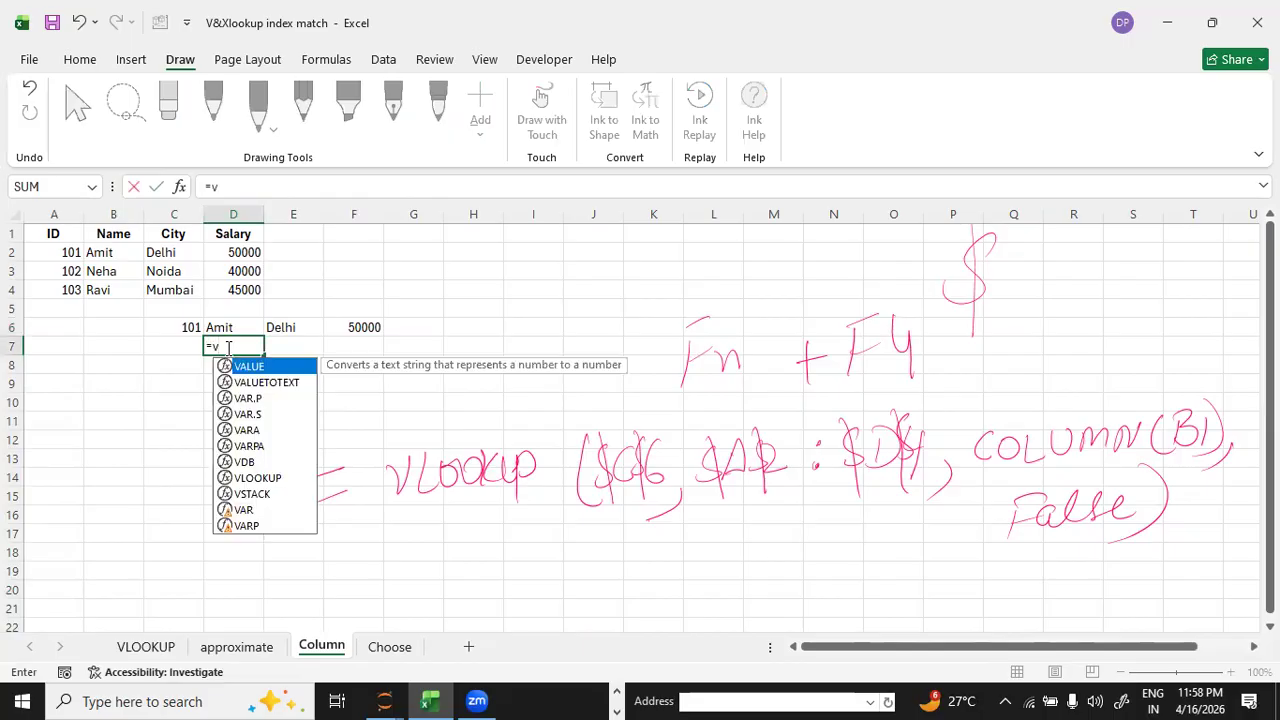
pyautogui.write('lookup')
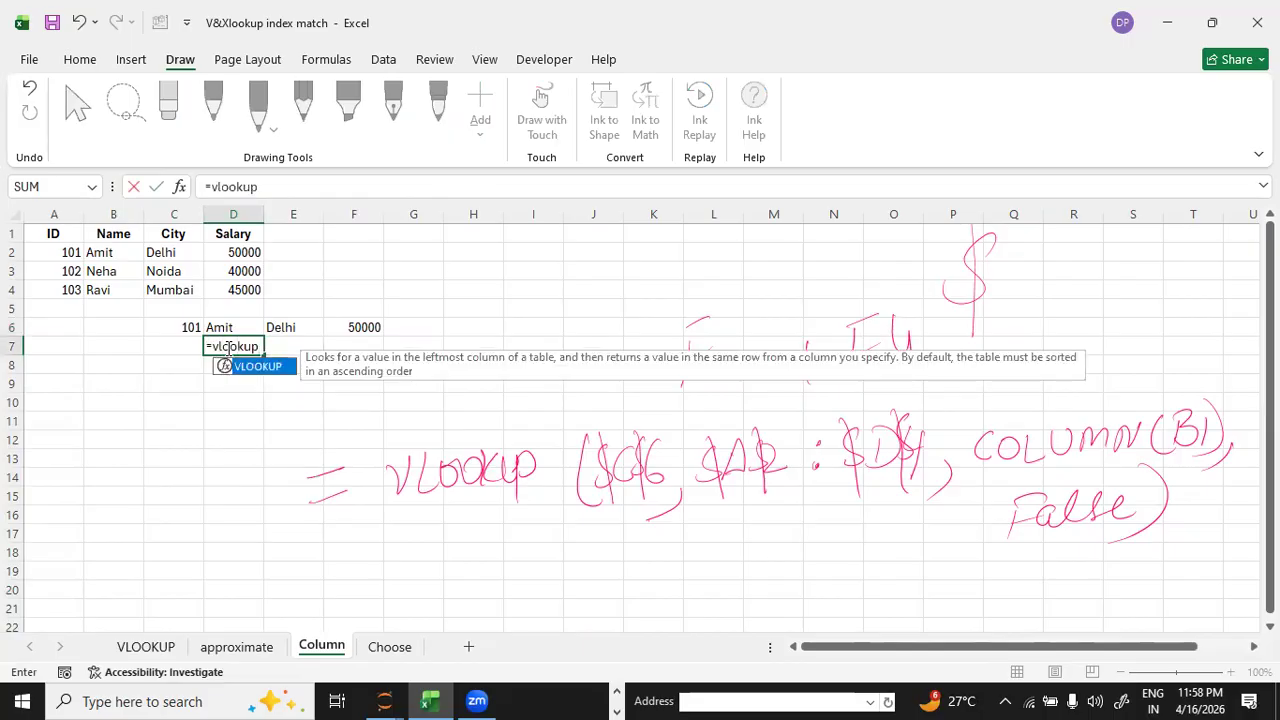
pyautogui.write('(')
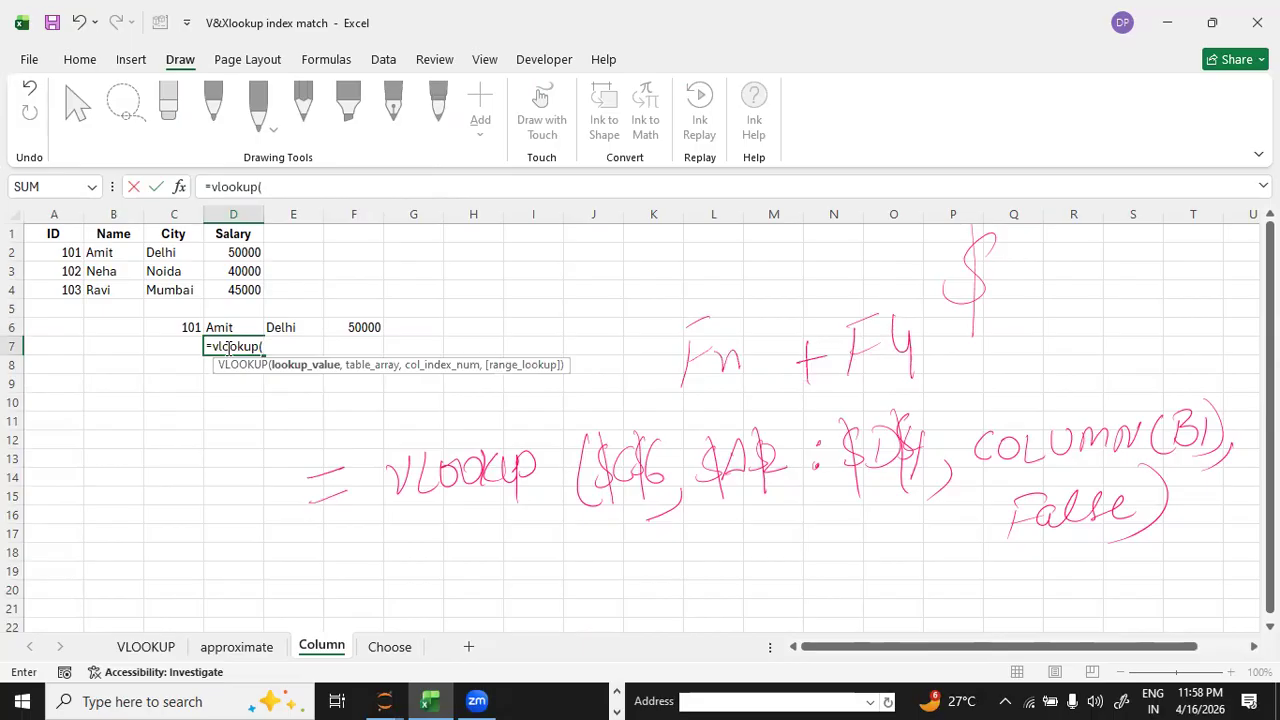
pyautogui.click(173, 344)
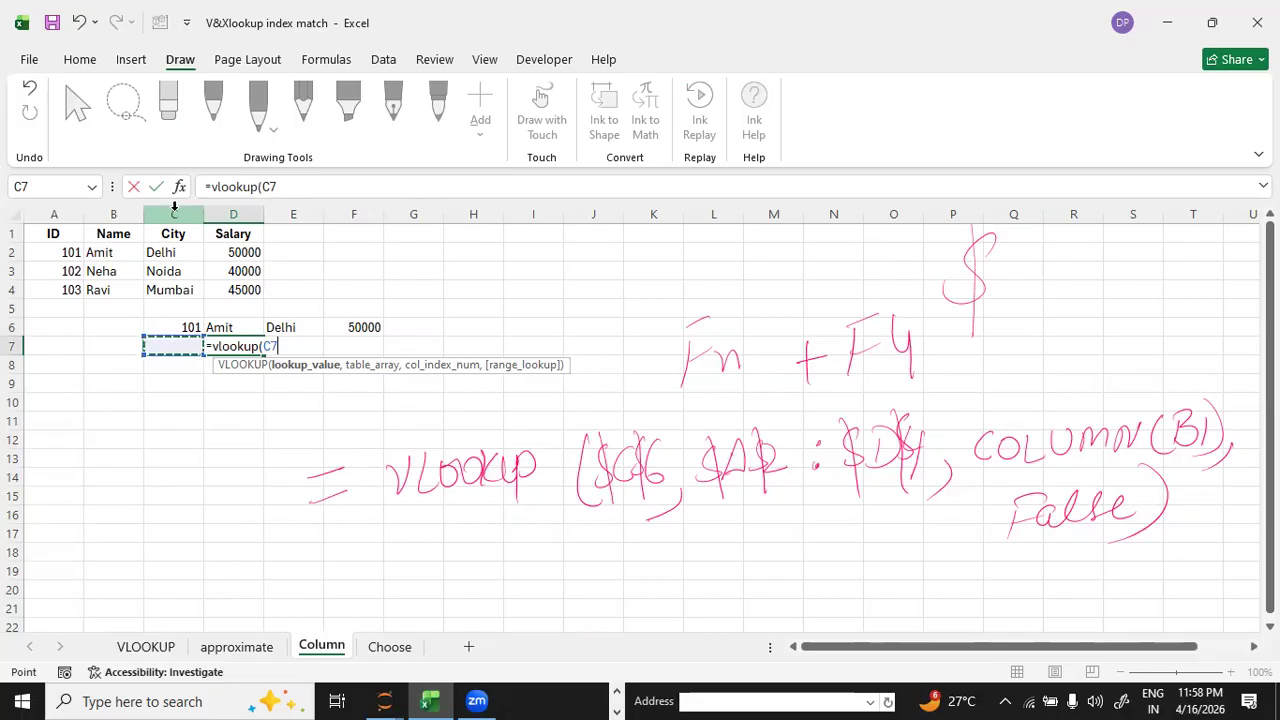
pyautogui.write(',')
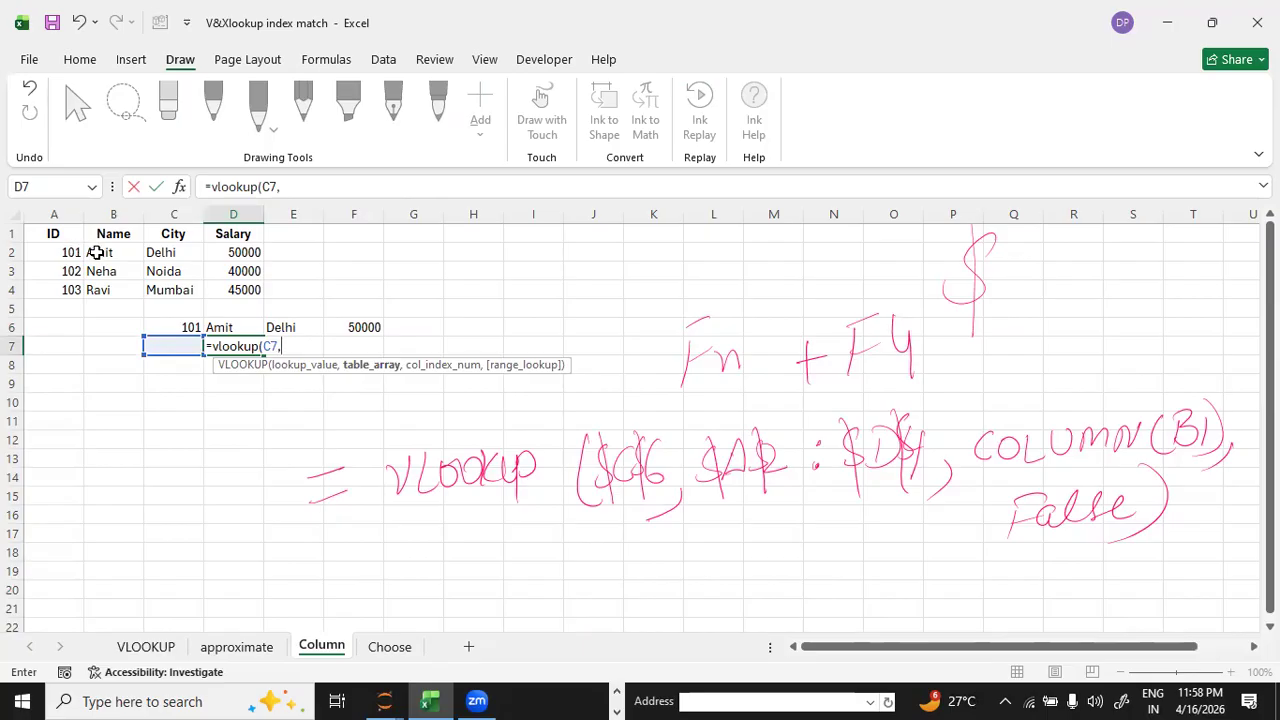
pyautogui.moveTo(66, 252); pyautogui.dragTo(237, 290)
pyautogui.write(',')
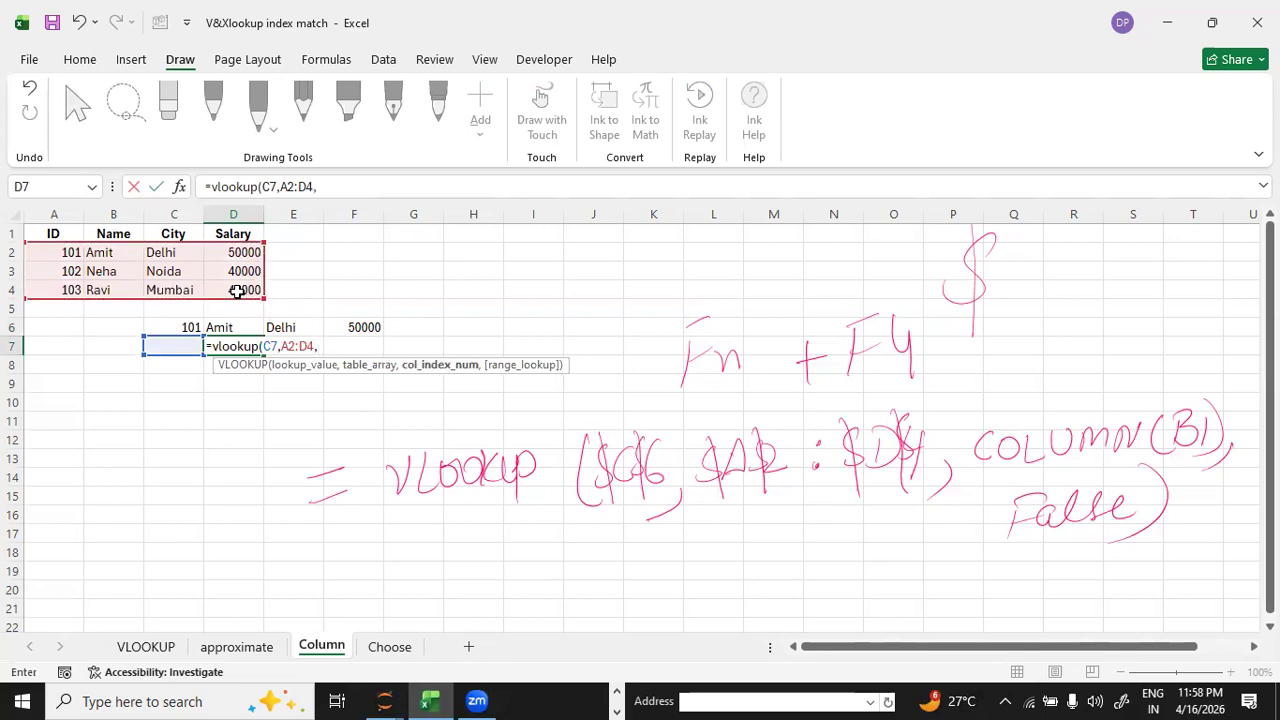
pyautogui.write('c')
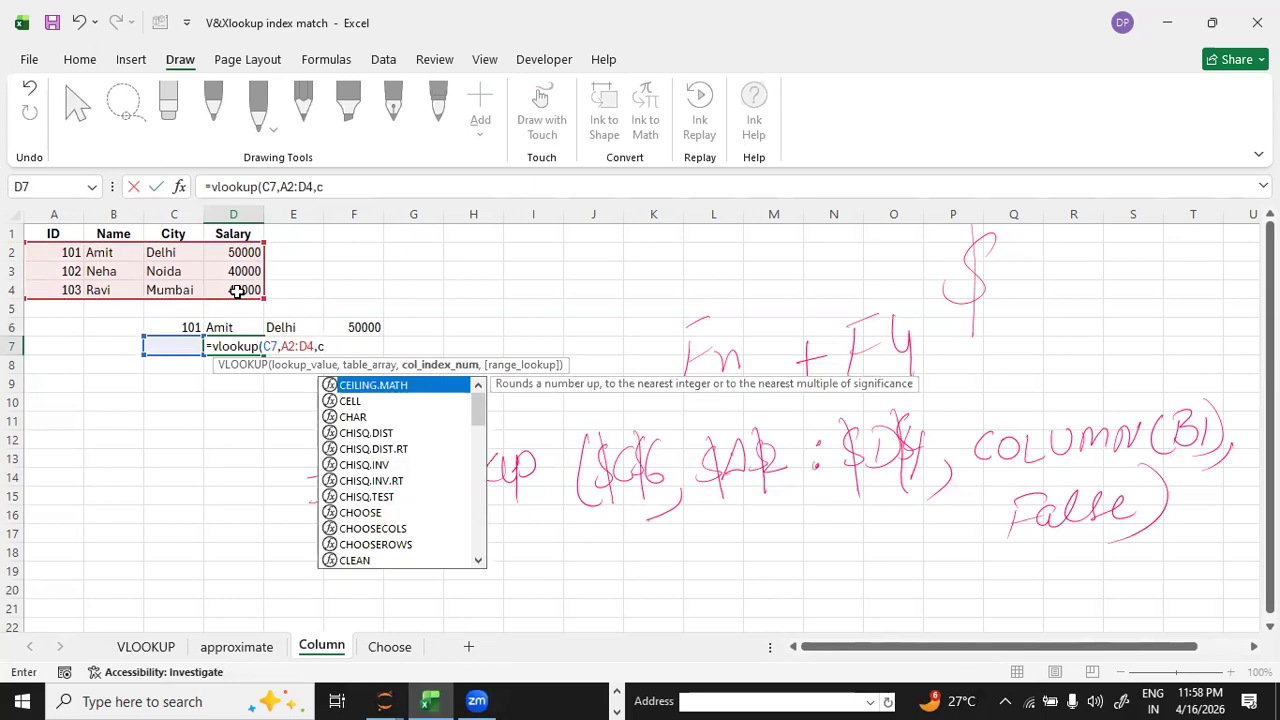
pyautogui.write('olumn')
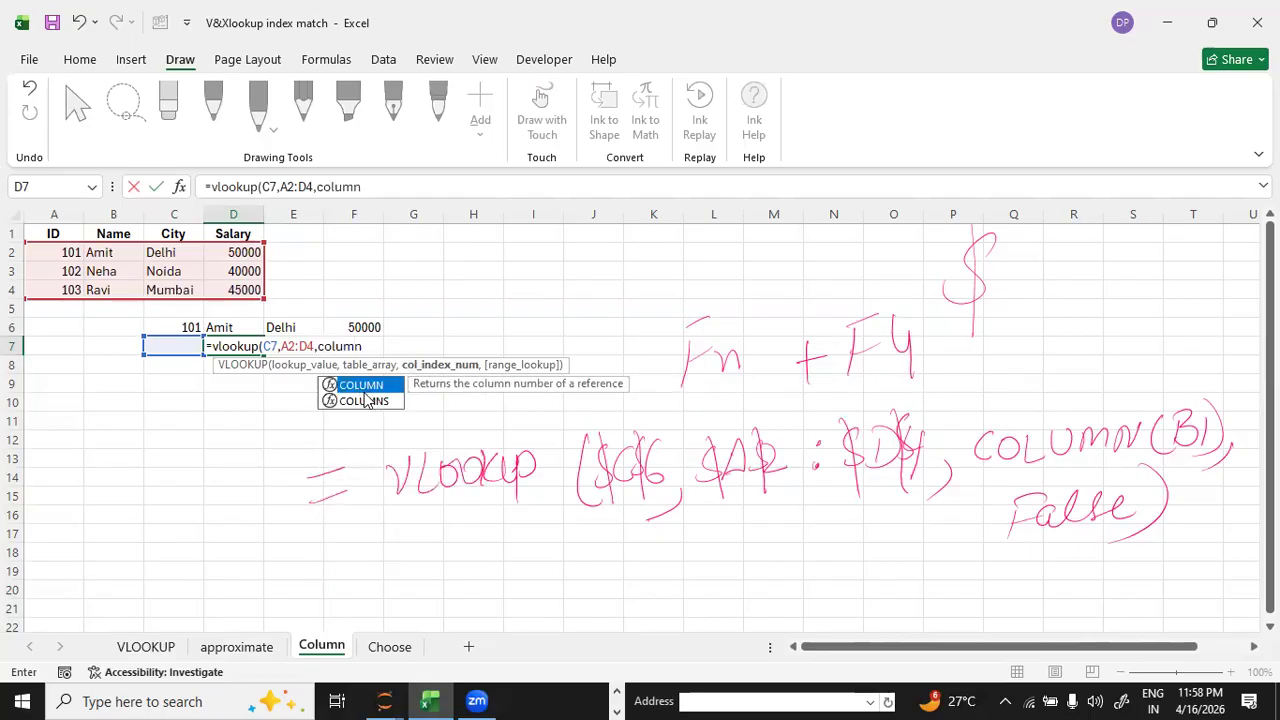
# Complete the VLOOKUP formula in D7 with COLUMN(B1) as the column index and FALSE for an exact match.
pyautogui.doubleClick(361, 385)
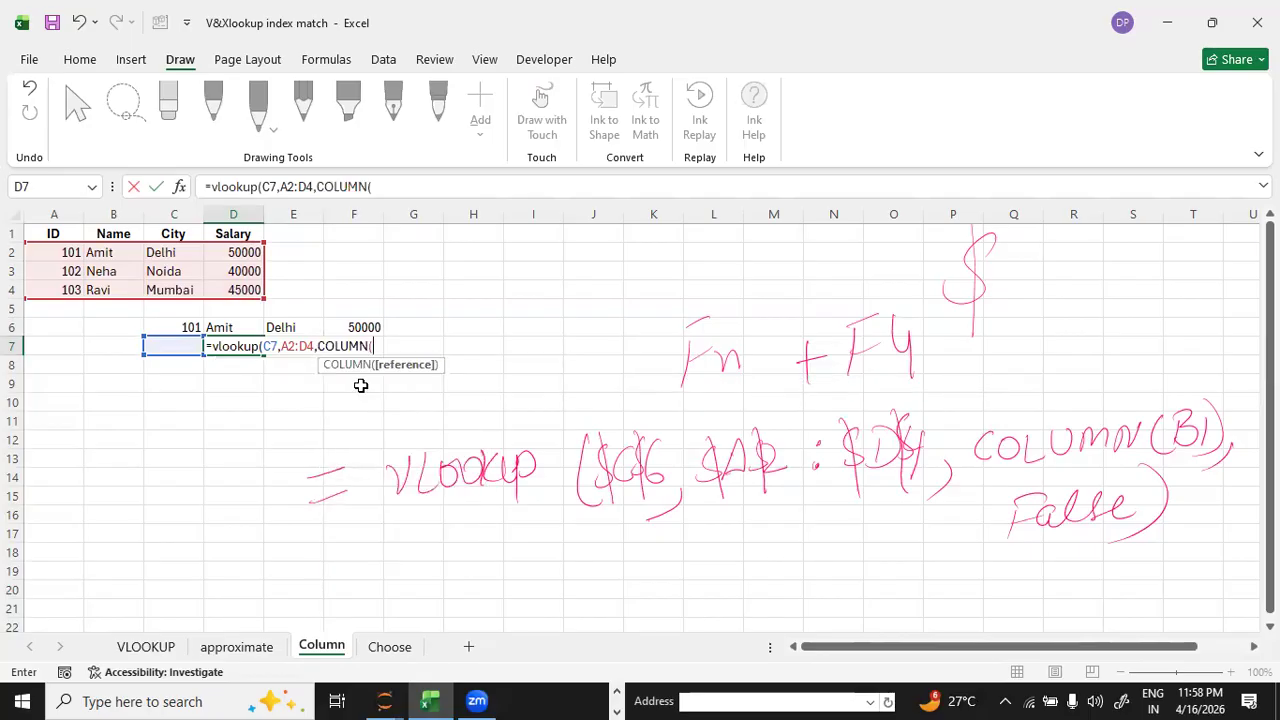
pyautogui.write('B1),')
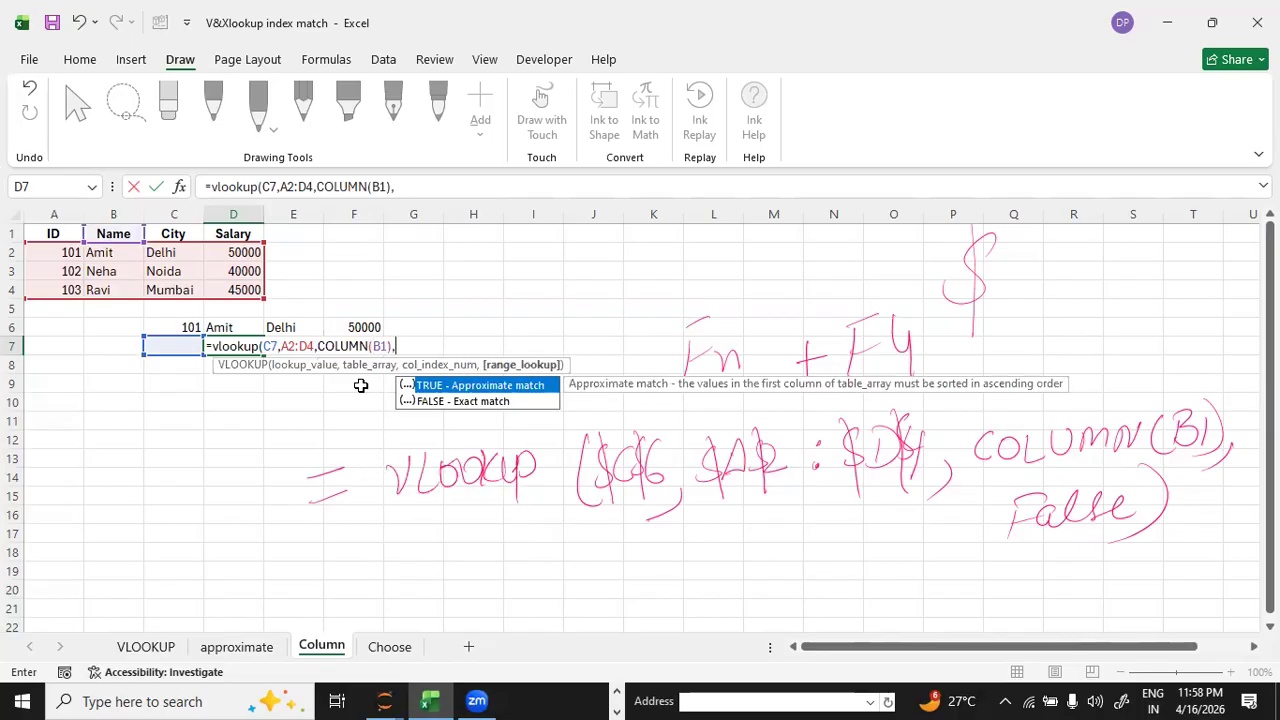
pyautogui.write('FALSE')
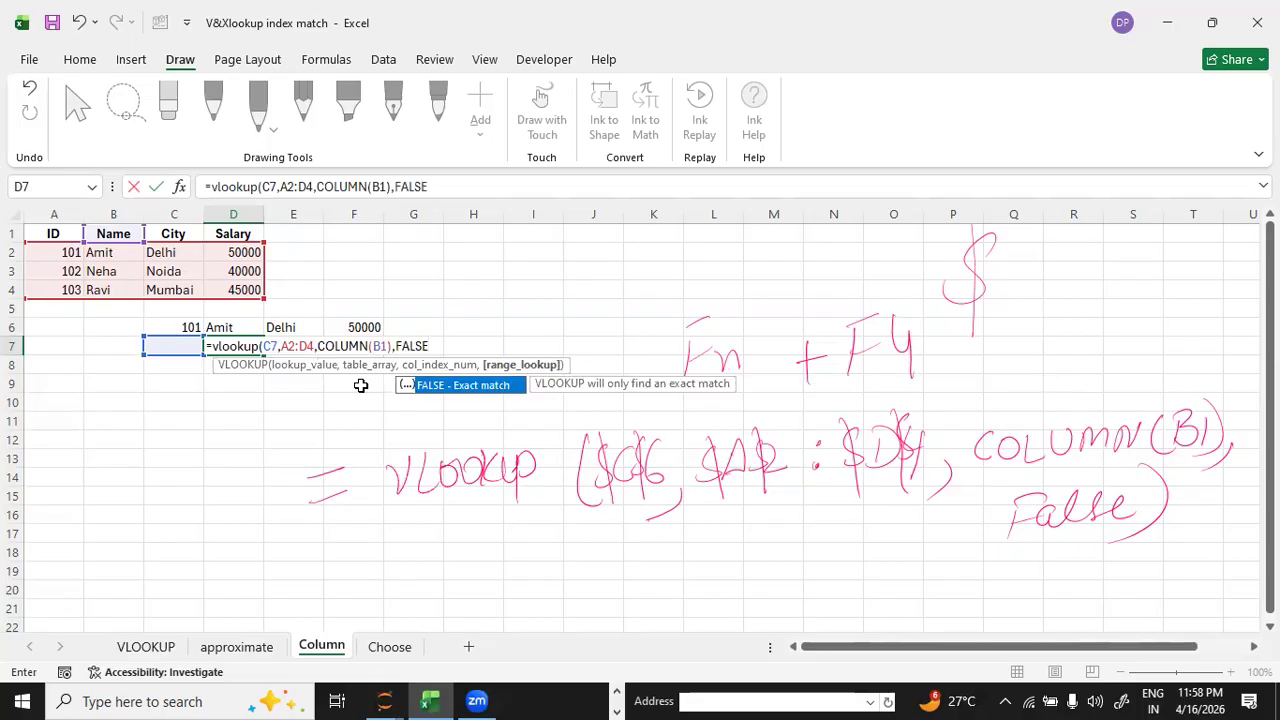
pyautogui.write(')')
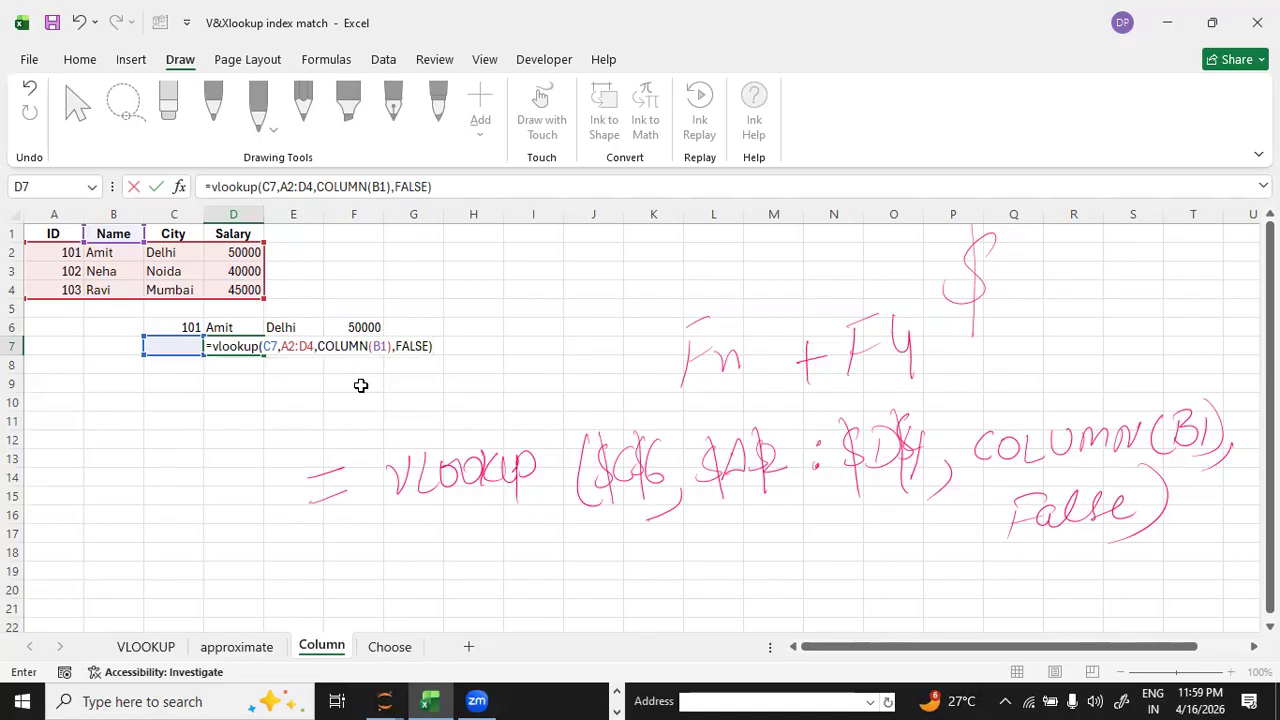
# Make the D7 formula's references absolute as $C$7 and $A$2:$D$4, and commit the formula.
pyautogui.click(270, 346)
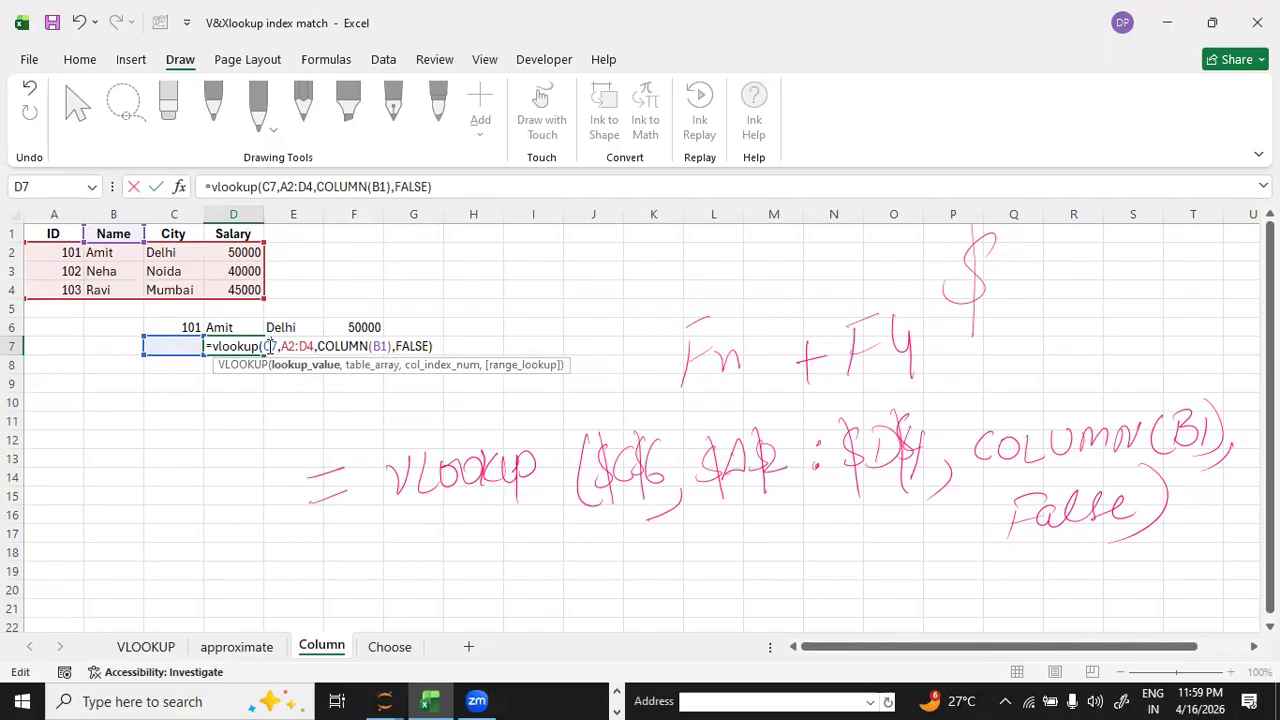
pyautogui.press('F4')
pyautogui.click(300, 346)
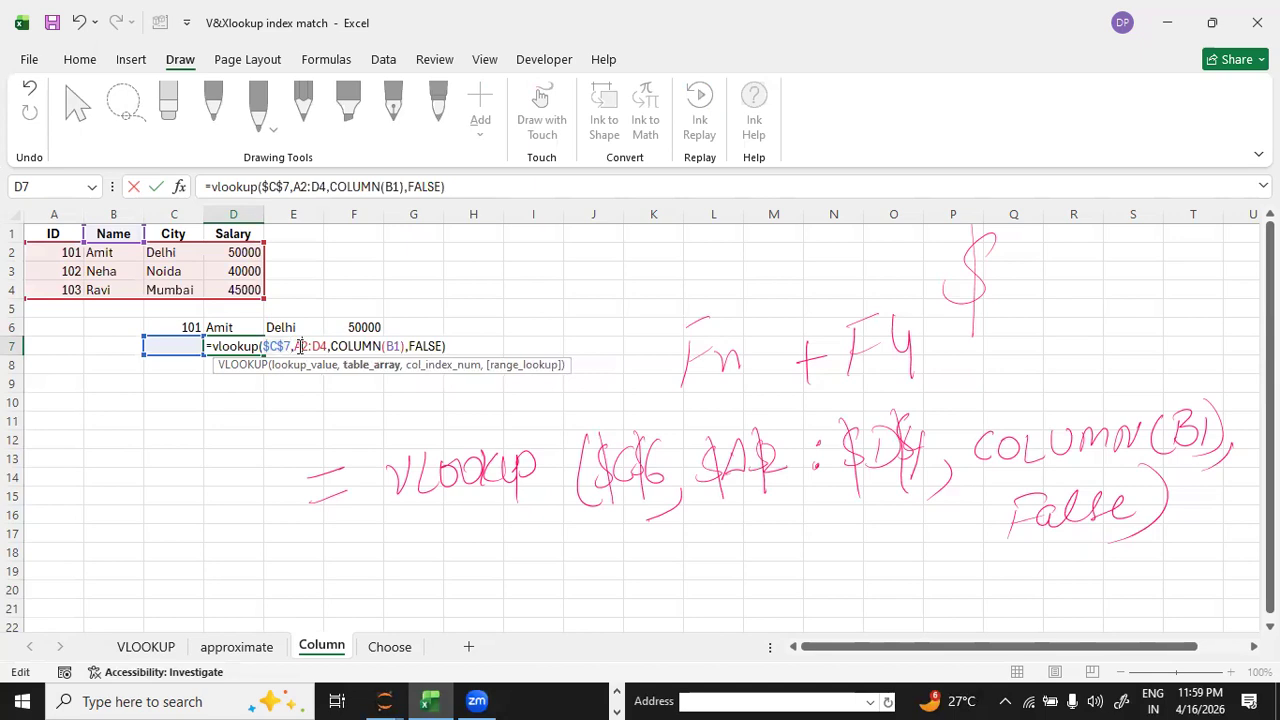
pyautogui.press('F4')
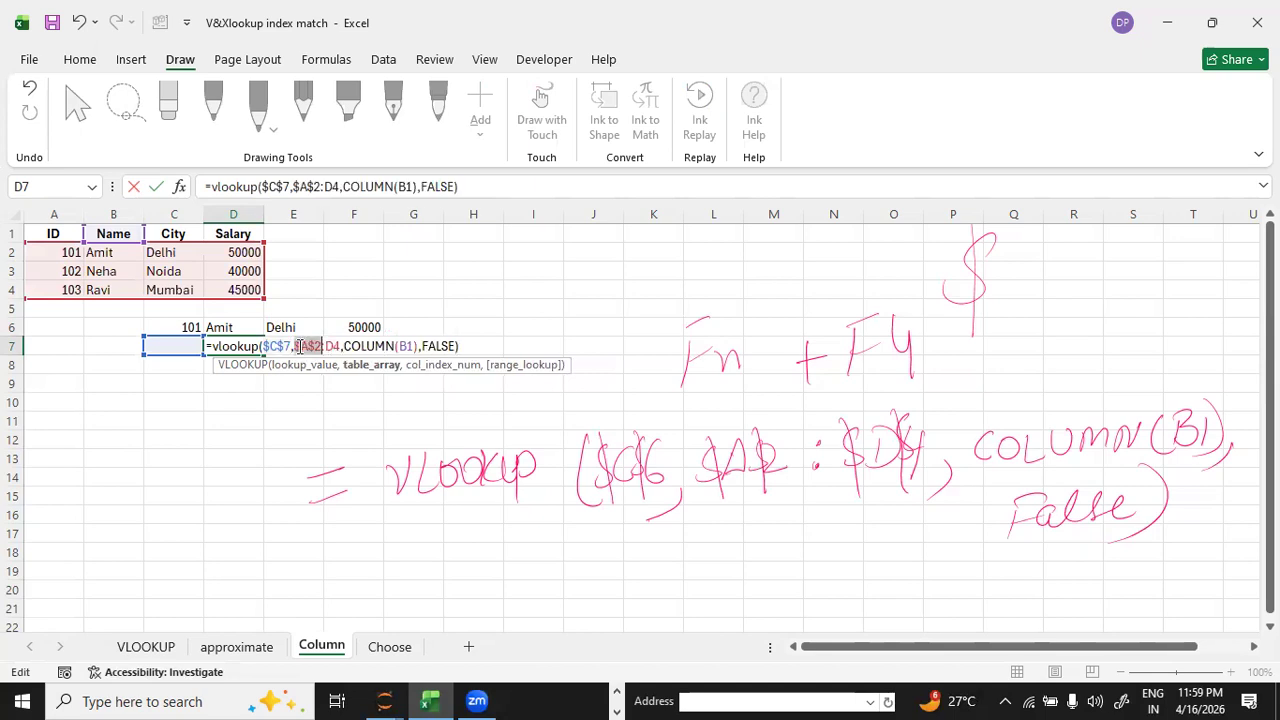
pyautogui.click(333, 346)
pyautogui.press('F4')
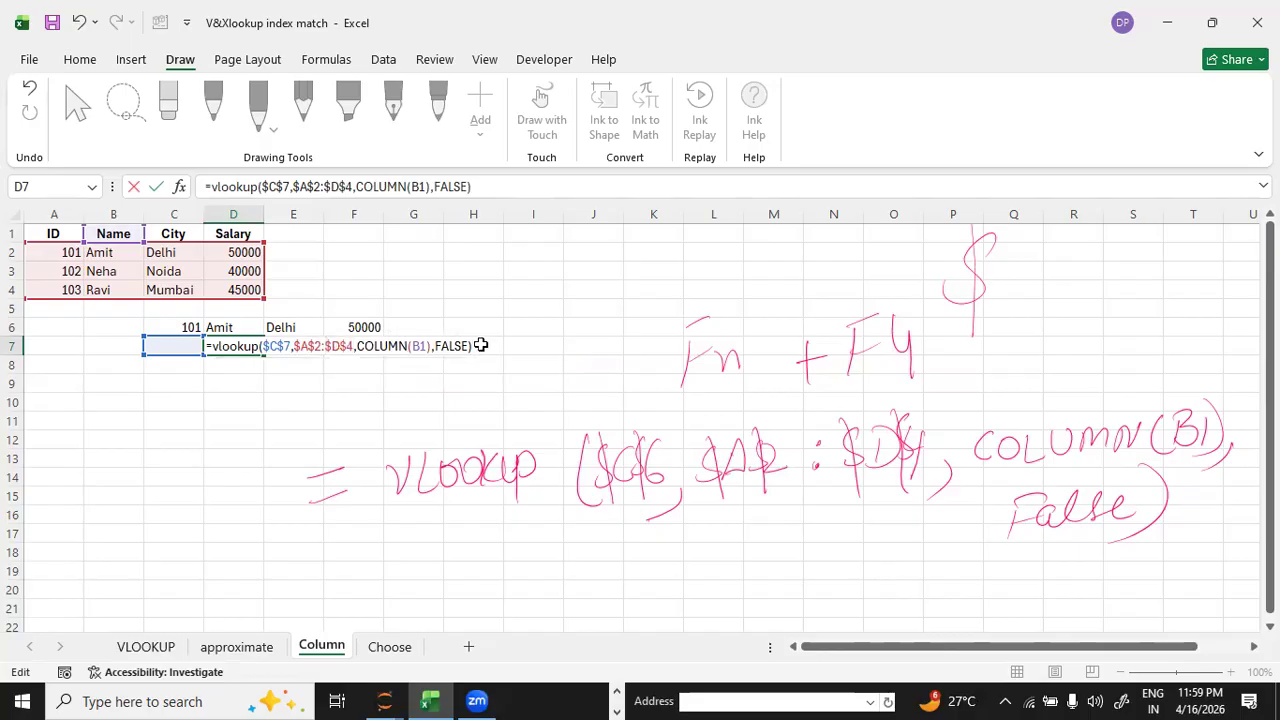
pyautogui.press('Return')
# Enter the ID 102 in C7 and fill the D7 formula across to F7.
pyautogui.click(176, 341)
pyautogui.write('102')
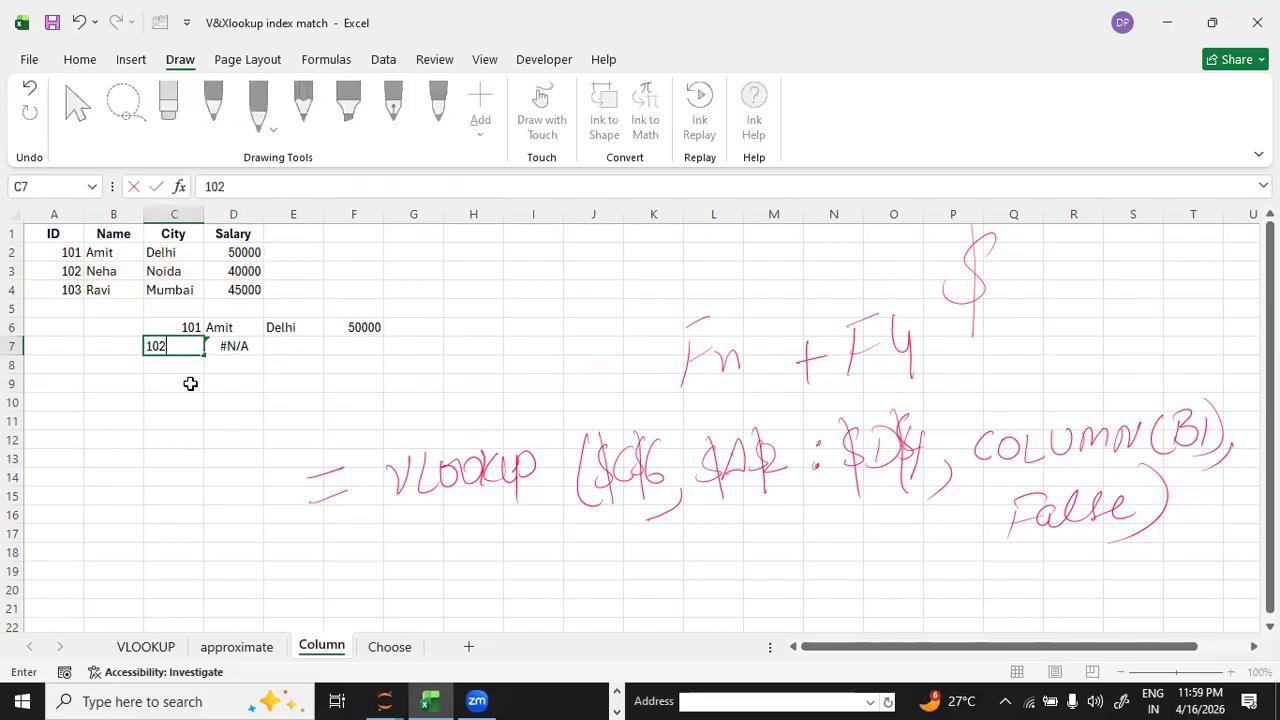
pyautogui.click(190, 383)
pyautogui.click(258, 350)
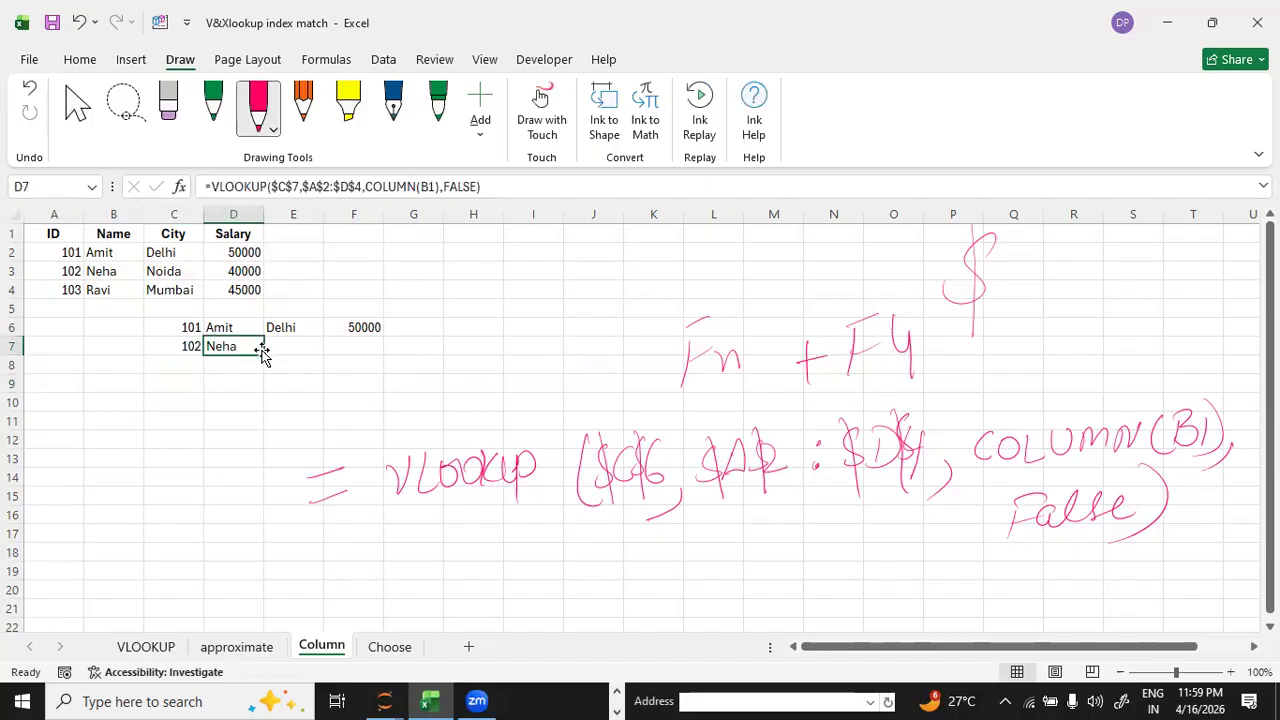
pyautogui.moveTo(262, 354); pyautogui.dragTo(370, 356)
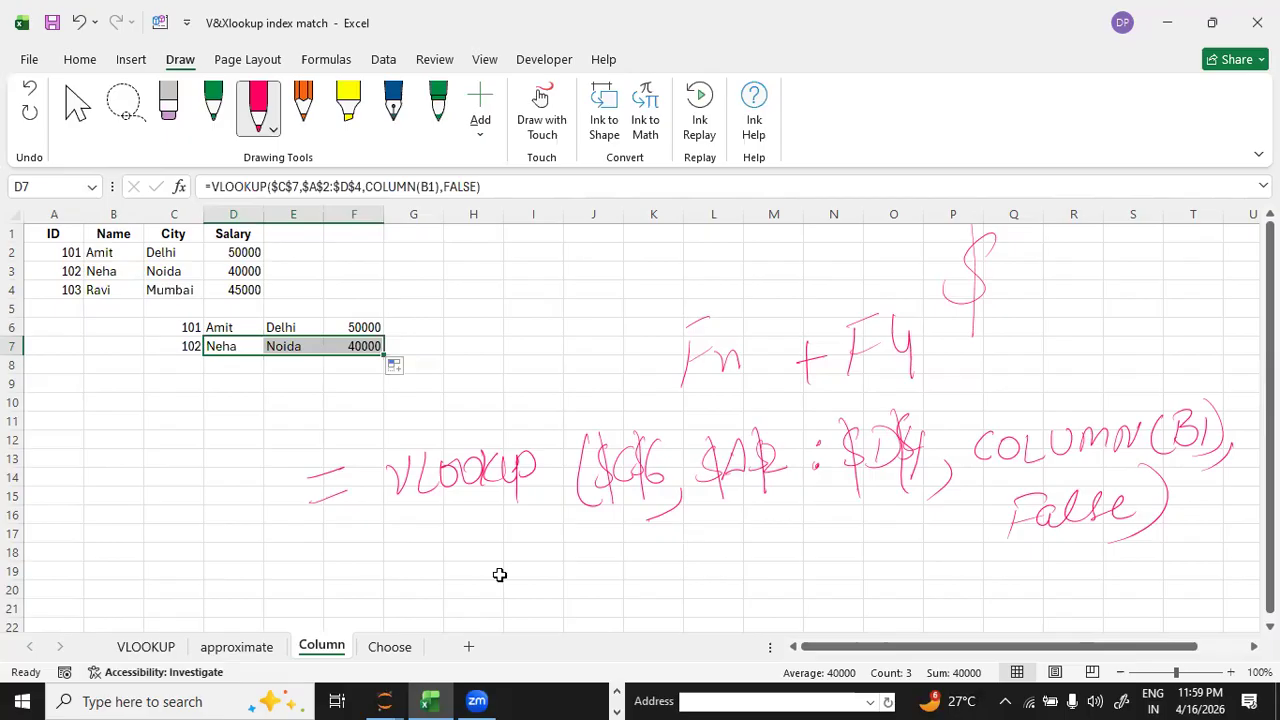
# Review the handwritten notes on the VLOOKUP sheet about the left-to-right lookup limitation.
pyautogui.click(390, 647)
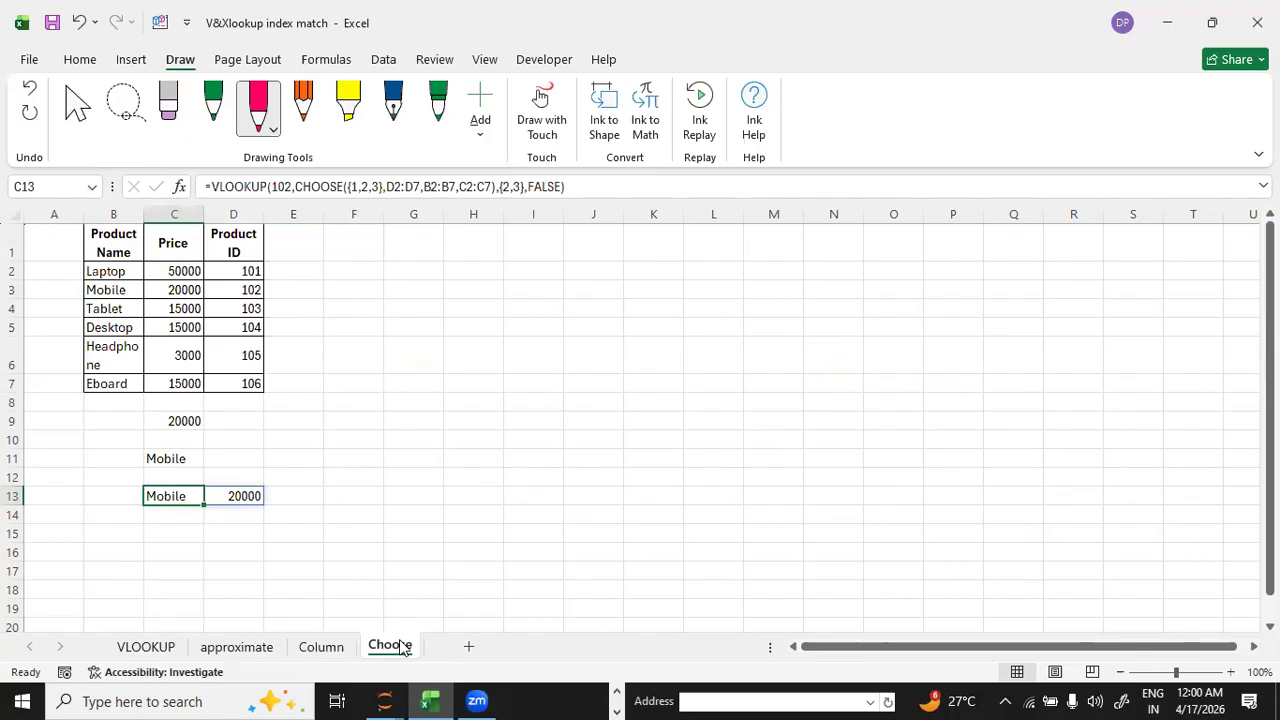
pyautogui.click(140, 649)
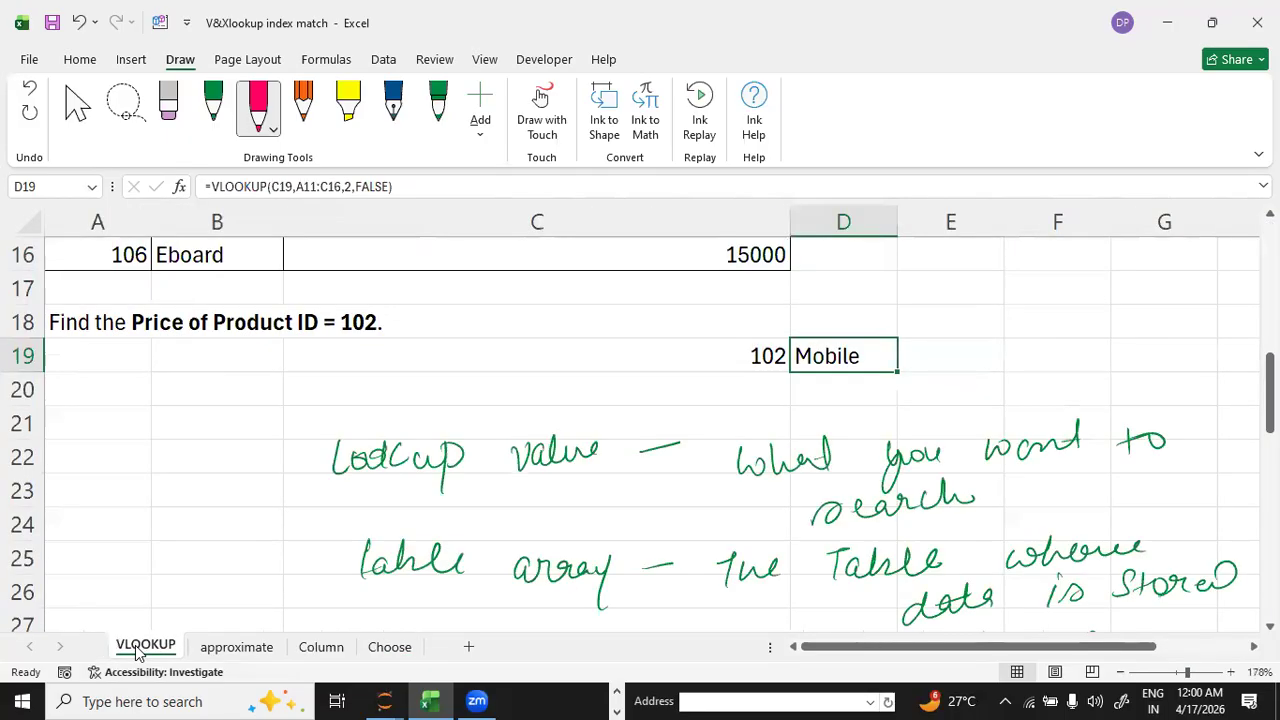
pyautogui.scroll(-4, 535, 553)
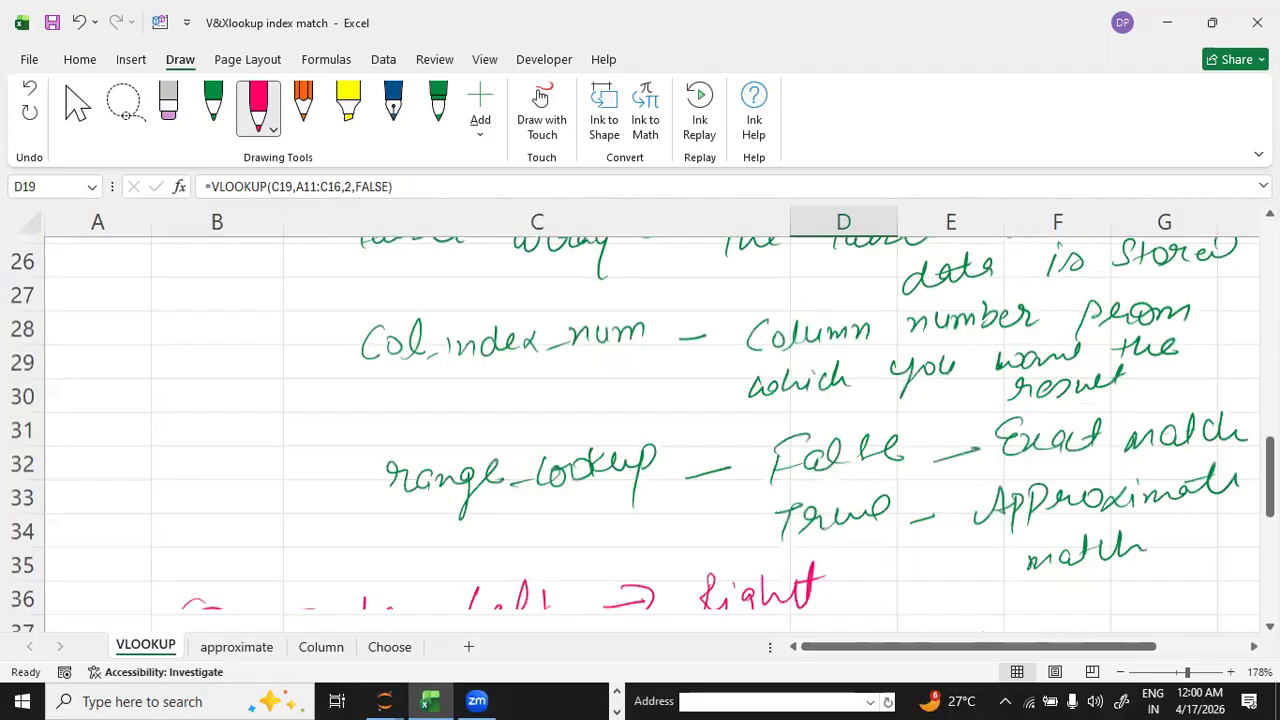
pyautogui.scroll(-4, 838, 330)
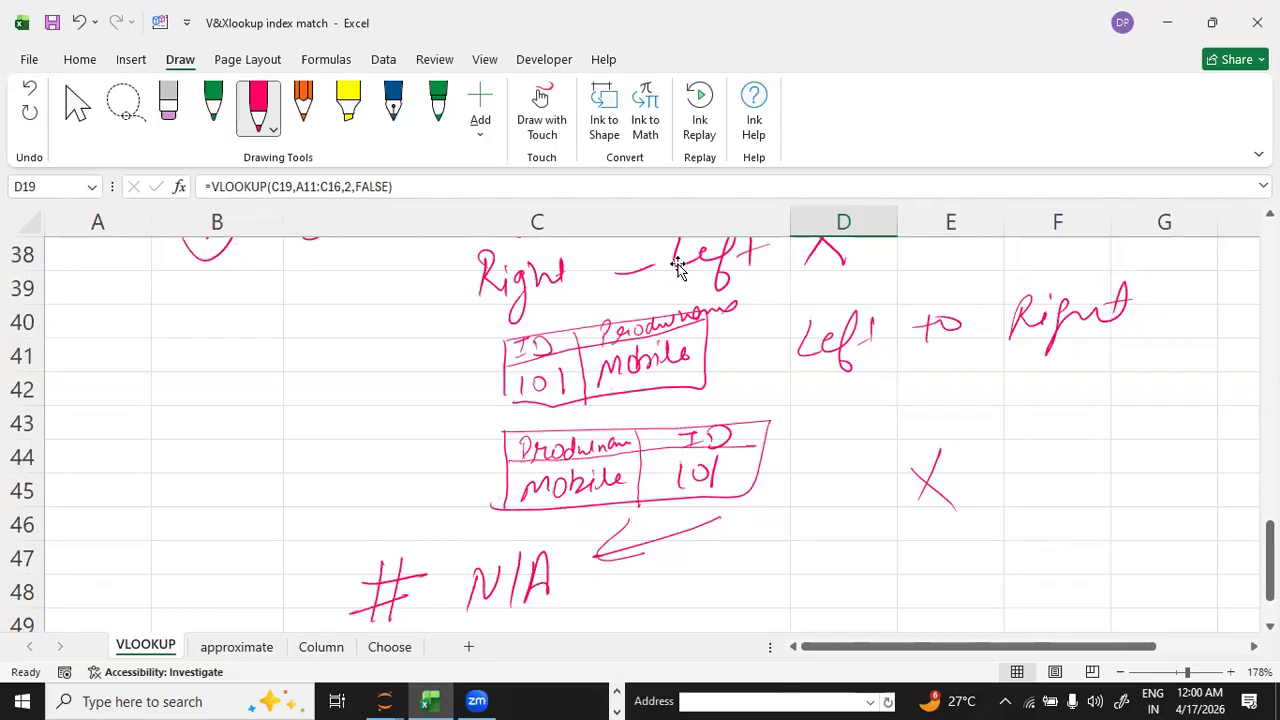
# On the Choose sheet, handwrite the formula start "= Vlookup (102," beside the product table.
pyautogui.click(390, 648)
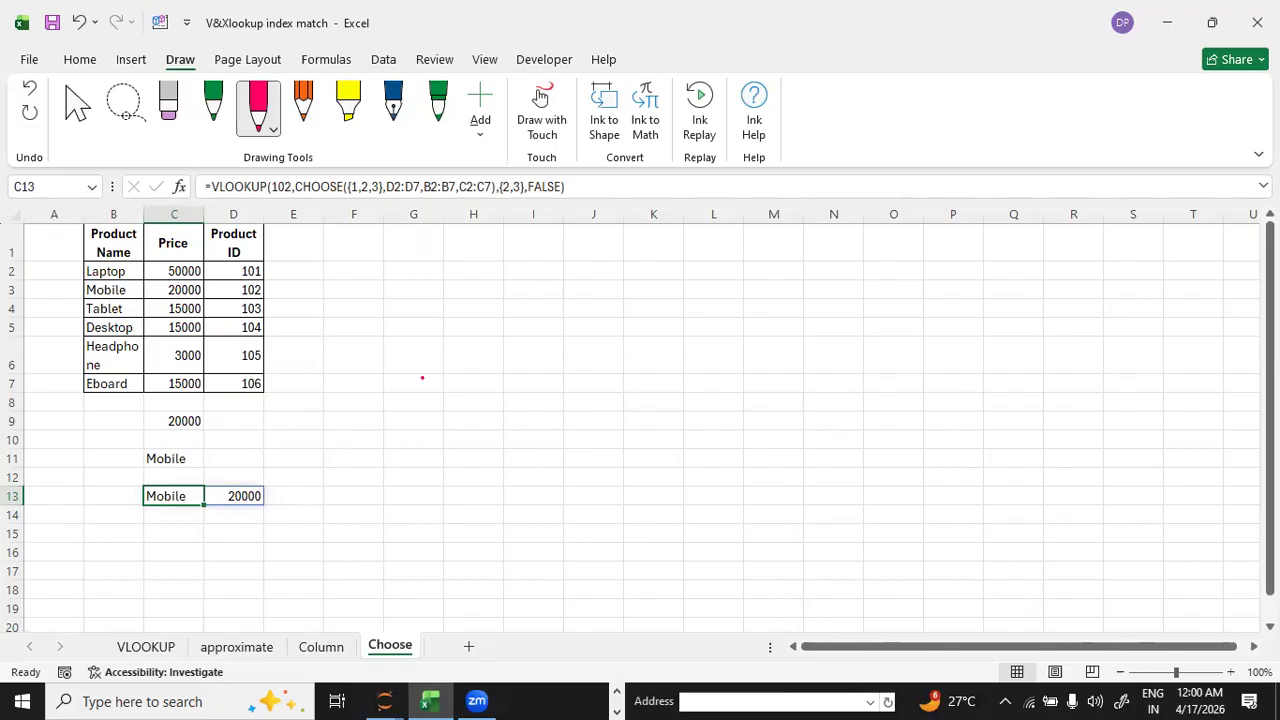
pyautogui.moveTo(446, 340)
pyautogui.mouseDown()
pyautogui.moveTo(472, 327)
pyautogui.moveTo(478, 342)
pyautogui.mouseUp()
pyautogui.moveTo(491, 316)
pyautogui.mouseDown()
pyautogui.moveTo(508, 338)
pyautogui.moveTo(518, 312)
pyautogui.mouseUp()
pyautogui.moveTo(522, 304)
pyautogui.mouseDown()
pyautogui.moveTo(542, 328)
pyautogui.moveTo(638, 316)
pyautogui.moveTo(641, 350)
pyautogui.mouseUp()
pyautogui.moveTo(642, 298); pyautogui.dragTo(652, 314)
pyautogui.moveTo(703, 280); pyautogui.dragTo(728, 342)
pyautogui.moveTo(730, 288)
pyautogui.mouseDown()
pyautogui.moveTo(731, 327)
pyautogui.moveTo(750, 296)
pyautogui.moveTo(774, 313)
pyautogui.moveTo(792, 306)
pyautogui.mouseUp()
pyautogui.moveTo(796, 292); pyautogui.dragTo(800, 336)
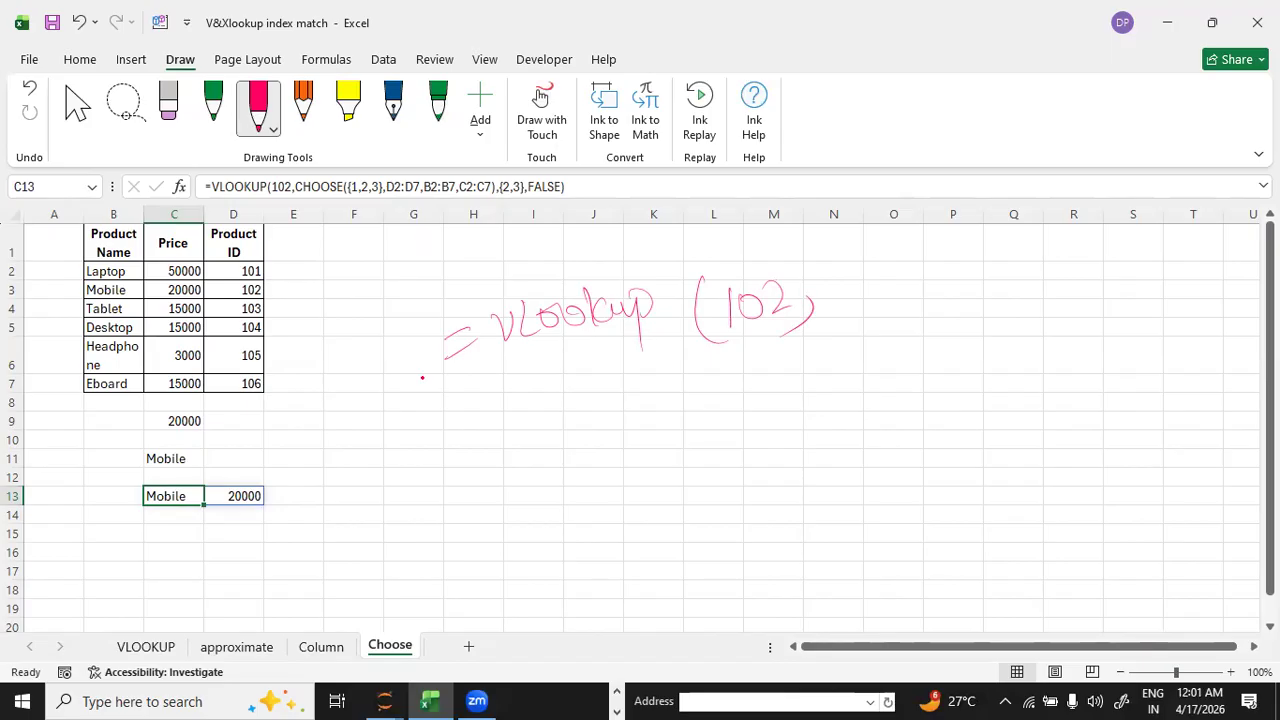
# Continue the handwritten formula with "CHOOSE ({1,2,3},".
pyautogui.moveTo(862, 285)
pyautogui.mouseDown()
pyautogui.moveTo(876, 315)
pyautogui.moveTo(966, 282)
pyautogui.moveTo(1036, 318)
pyautogui.mouseUp()
pyautogui.moveTo(1062, 258)
pyautogui.mouseDown()
pyautogui.moveTo(1066, 312)
pyautogui.moveTo(1097, 311)
pyautogui.mouseUp()
pyautogui.moveTo(1112, 280)
pyautogui.mouseDown()
pyautogui.moveTo(1135, 306)
pyautogui.moveTo(1190, 272)
pyautogui.moveTo(1176, 318)
pyautogui.moveTo(1206, 322)
pyautogui.mouseUp()
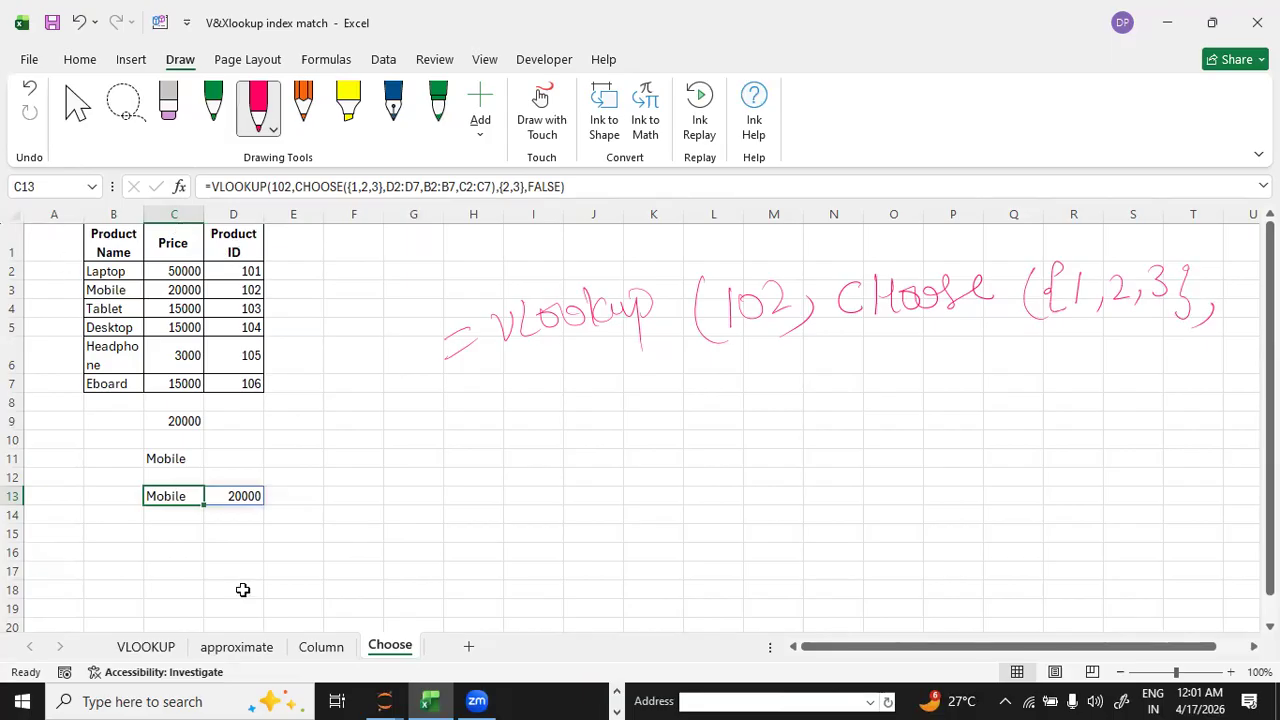
# Compare the column order of the product tables on the VLOOKUP and Choose sheets.
pyautogui.click(157, 650)
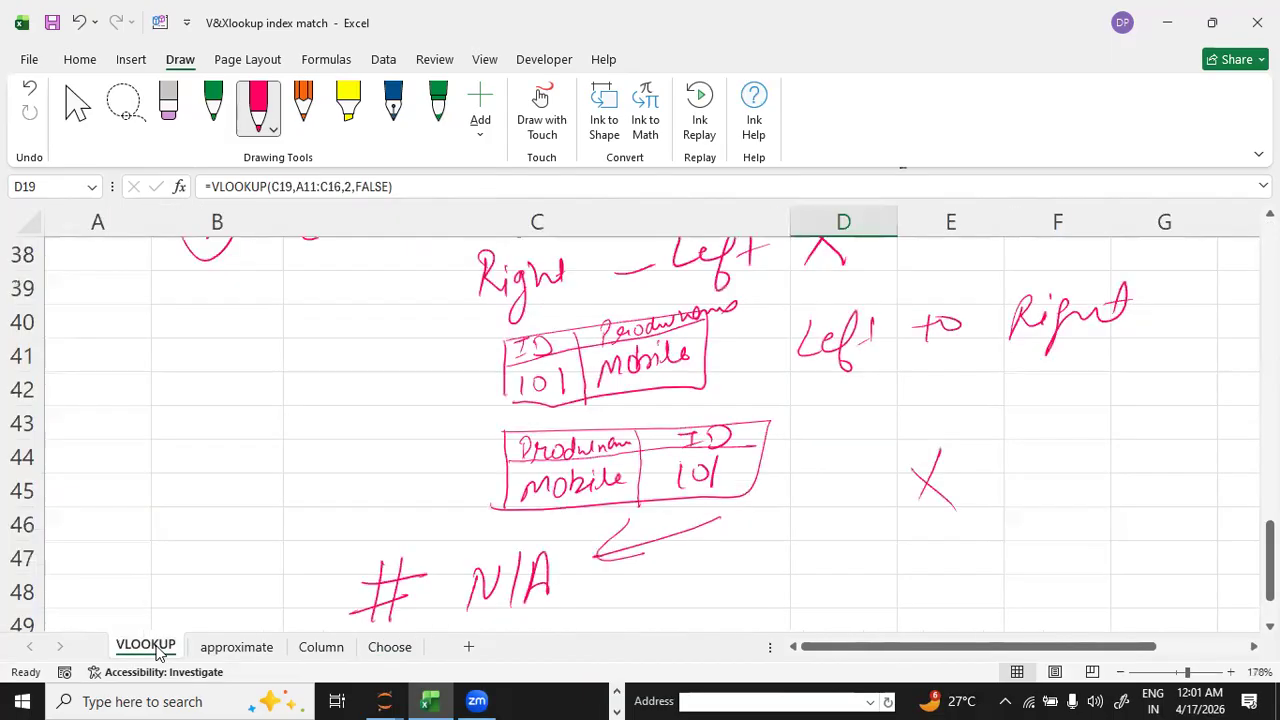
pyautogui.scroll(11, 365, 466)
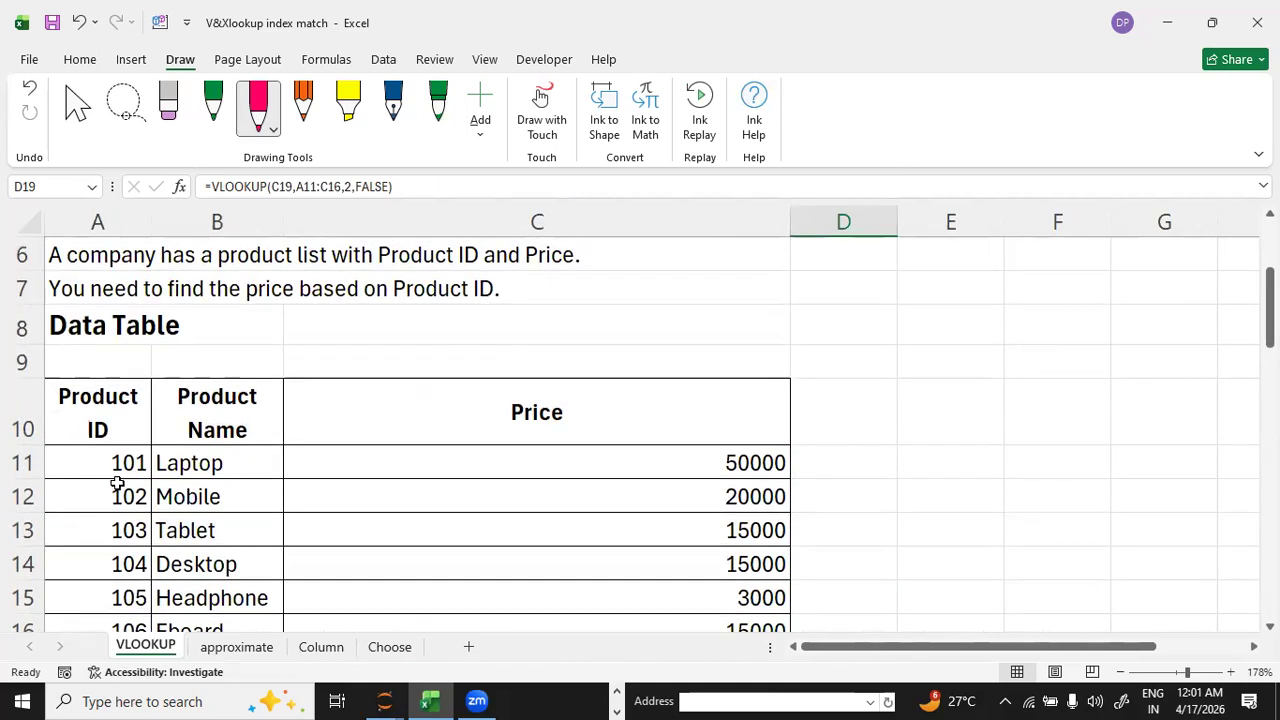
pyautogui.click(381, 647)
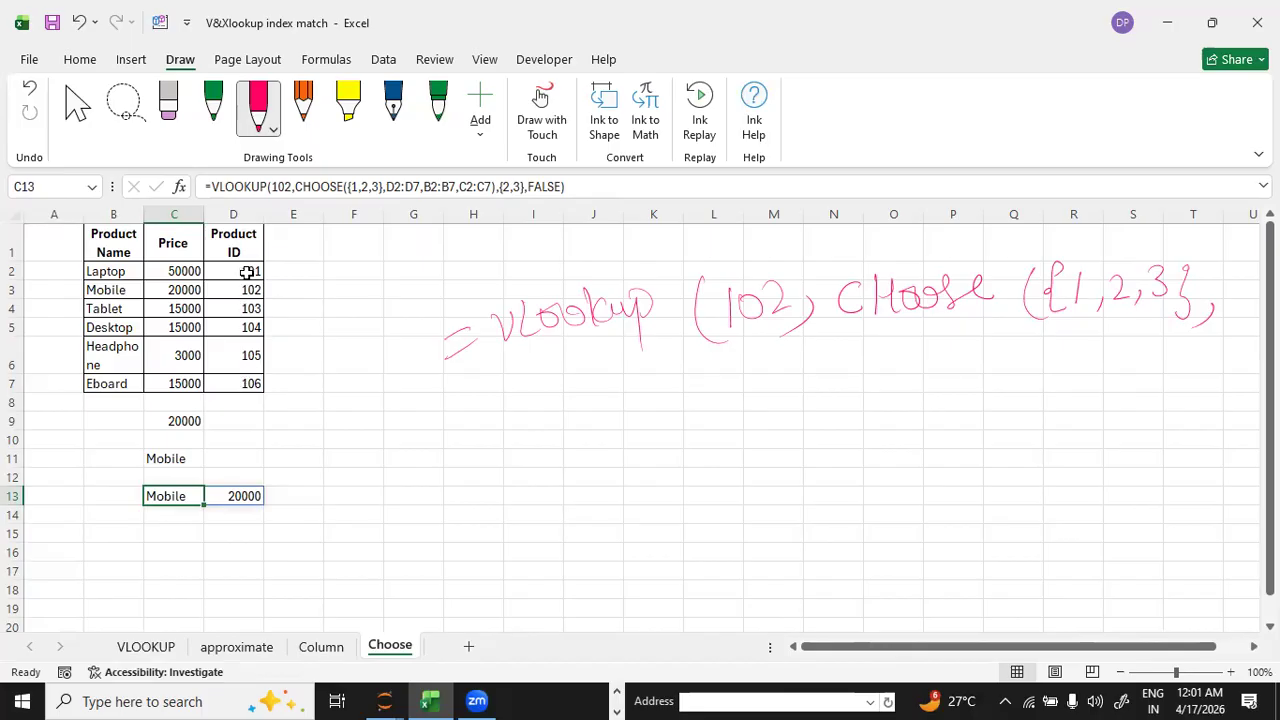
pyautogui.click(150, 646)
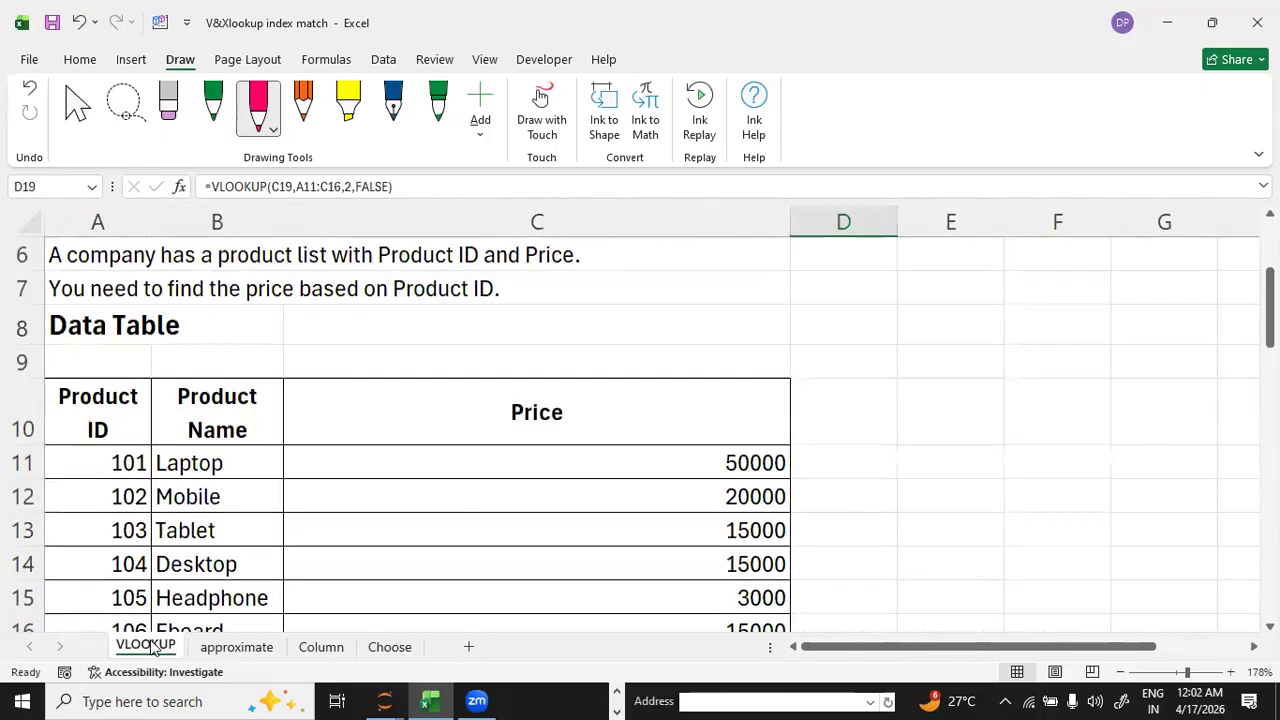
pyautogui.scroll(-3, 640, 430)
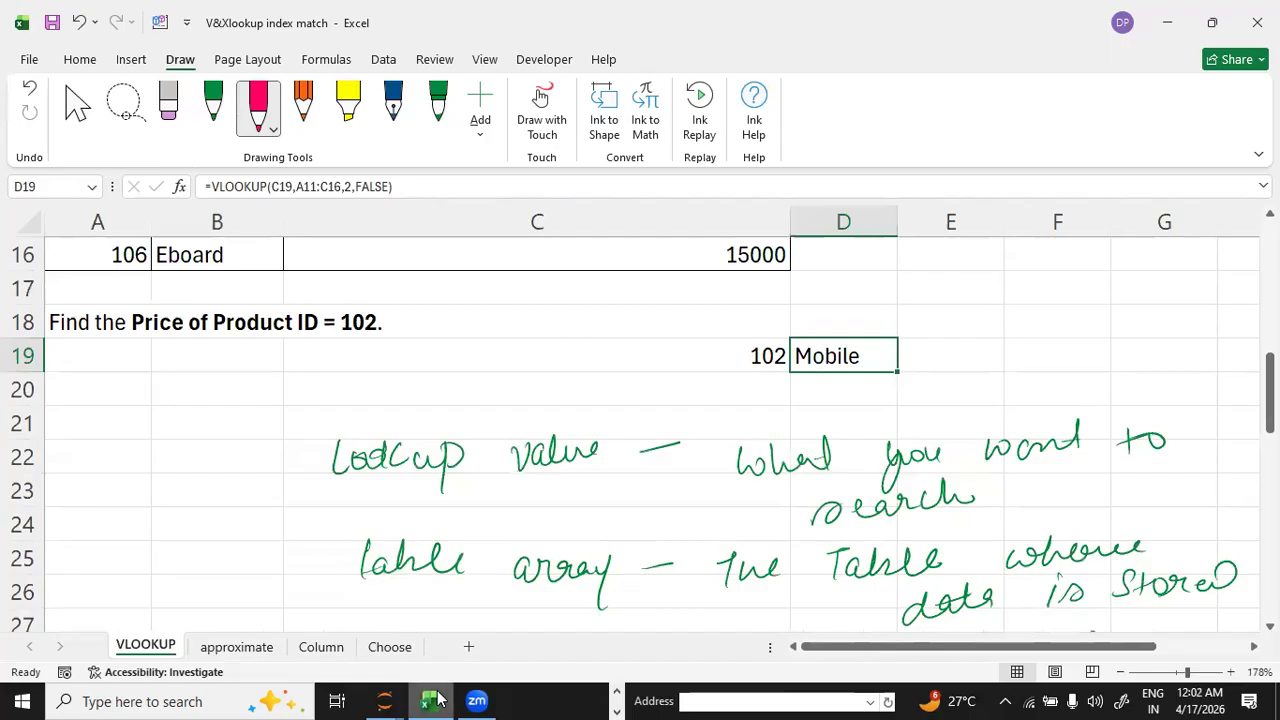
pyautogui.moveTo(430, 700)
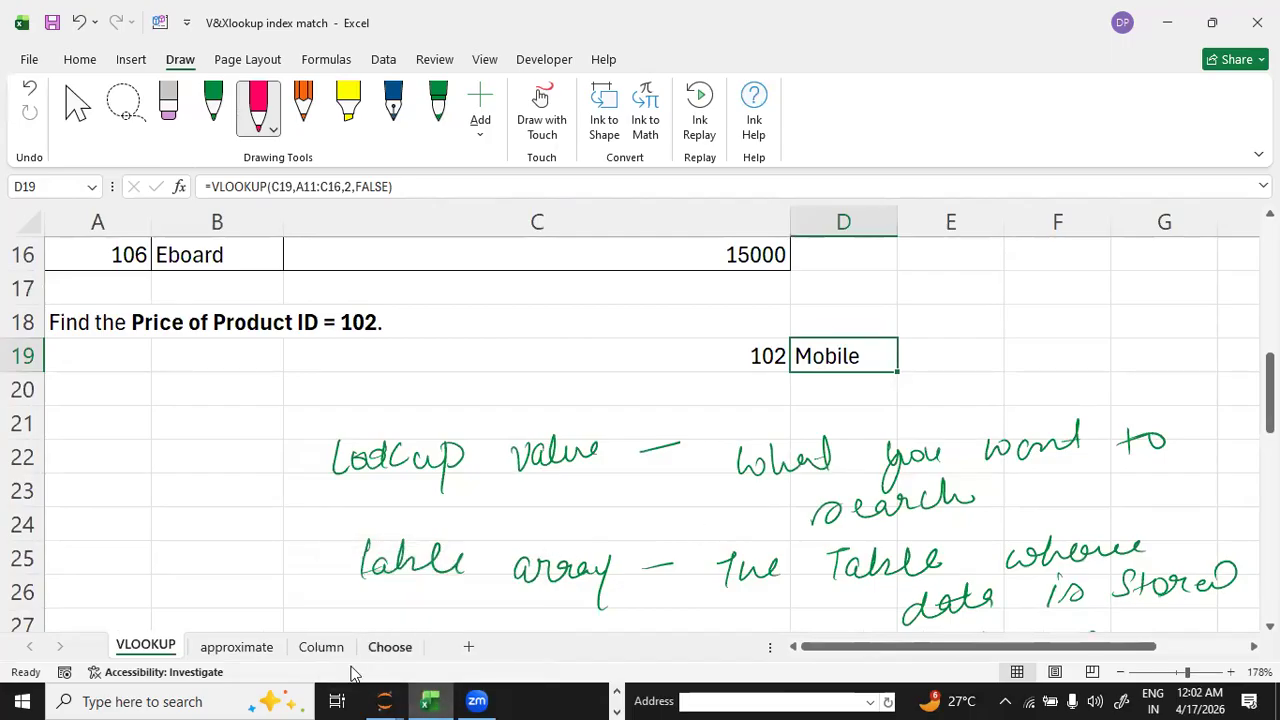
pyautogui.click(392, 648)
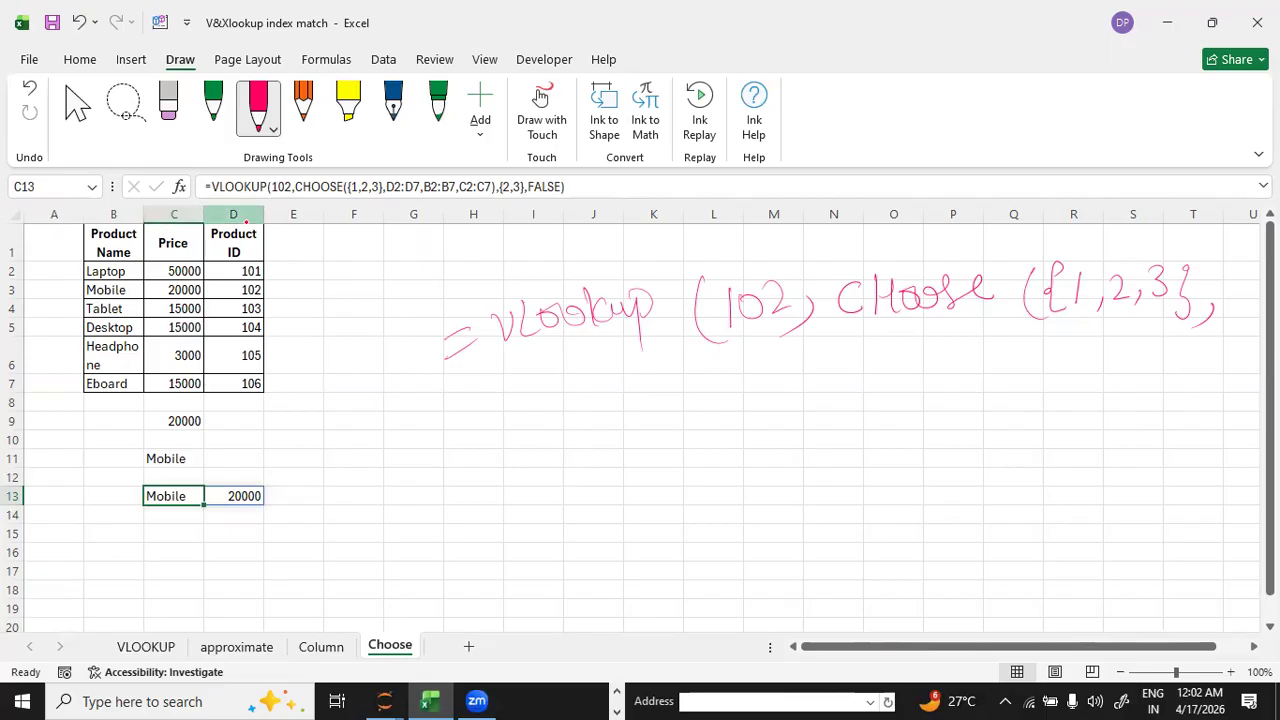
# Handwrite the ranges "B2:B7, C2:C7)," on a second line of the CHOOSE formula.
pyautogui.moveTo(830, 364)
pyautogui.mouseDown()
pyautogui.moveTo(832, 392)
pyautogui.moveTo(962, 394)
pyautogui.mouseUp()
pyautogui.click(883, 368)
pyautogui.click(884, 384)
pyautogui.moveTo(1012, 352); pyautogui.dragTo(1012, 380)
pyautogui.moveTo(1020, 356)
pyautogui.mouseDown()
pyautogui.moveTo(1042, 376)
pyautogui.moveTo(1068, 362)
pyautogui.moveTo(1088, 370)
pyautogui.mouseUp()
pyautogui.click(1052, 352)
pyautogui.click(1052, 368)
pyautogui.moveTo(1088, 344)
pyautogui.mouseDown()
pyautogui.moveTo(1096, 374)
pyautogui.moveTo(1138, 340)
pyautogui.moveTo(1122, 388)
pyautogui.moveTo(1142, 401)
pyautogui.mouseUp()
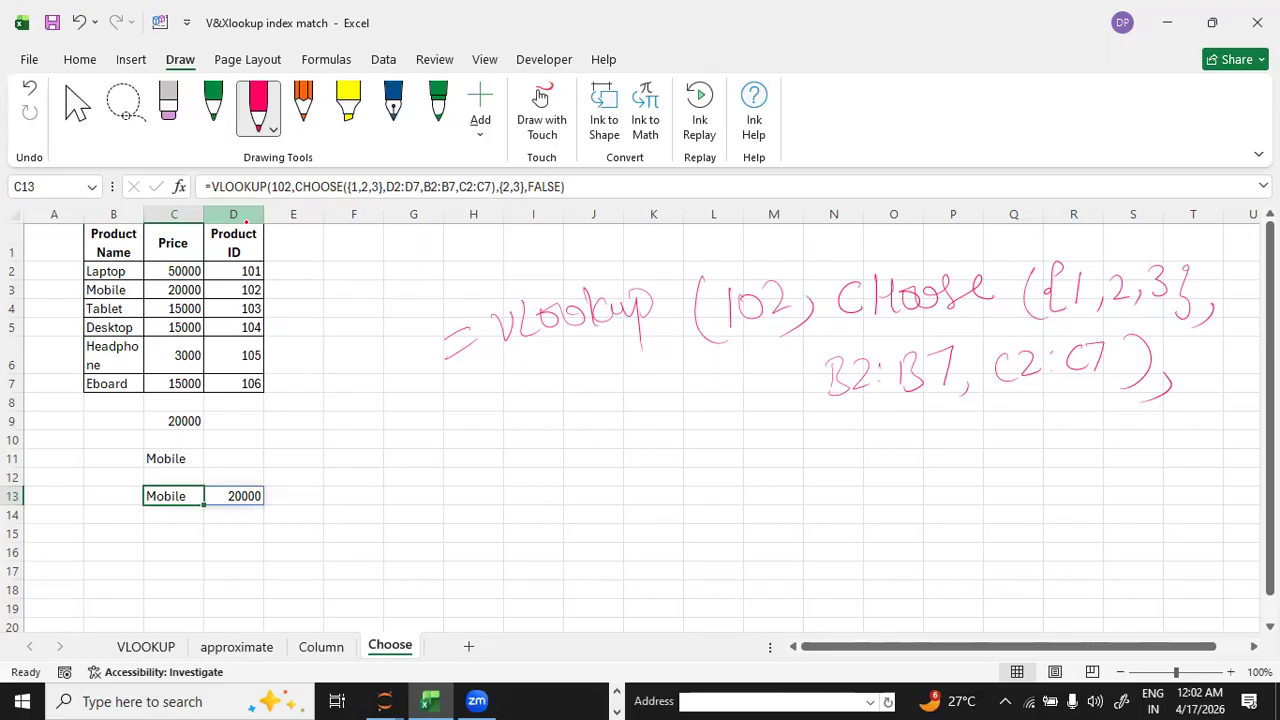
# Finish the handwritten formula with "{2,3}, False)" on a third line.
pyautogui.moveTo(966, 416)
pyautogui.mouseDown()
pyautogui.moveTo(952, 446)
pyautogui.moveTo(962, 478)
pyautogui.mouseUp()
pyautogui.moveTo(970, 430); pyautogui.dragTo(997, 462)
pyautogui.moveTo(1012, 424)
pyautogui.mouseDown()
pyautogui.moveTo(1024, 438)
pyautogui.moveTo(1014, 455)
pyautogui.mouseUp()
pyautogui.moveTo(1038, 410); pyautogui.dragTo(1040, 466)
pyautogui.moveTo(1072, 452); pyautogui.dragTo(1064, 462)
pyautogui.moveTo(1095, 422); pyautogui.dragTo(1090, 453)
pyautogui.moveTo(1093, 418)
pyautogui.mouseDown()
pyautogui.moveTo(1112, 408)
pyautogui.moveTo(1111, 438)
pyautogui.moveTo(1140, 444)
pyautogui.moveTo(1200, 420)
pyautogui.moveTo(1190, 462)
pyautogui.mouseUp()
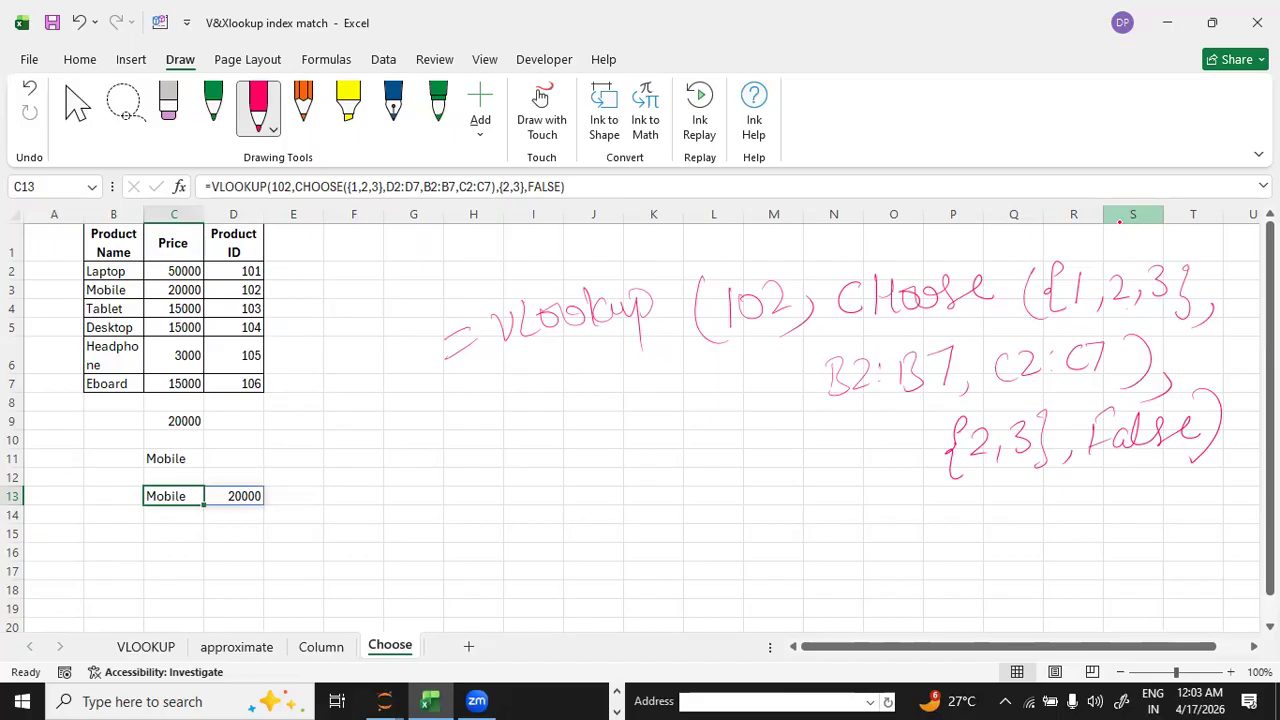
# Handwrite the column numbers 1, 2 and 3 below the formula and underline 1 and 3.
pyautogui.moveTo(640, 433)
pyautogui.mouseDown()
pyautogui.moveTo(653, 439)
pyautogui.moveTo(640, 457)
pyautogui.moveTo(596, 440)
pyautogui.moveTo(607, 456)
pyautogui.mouseUp()
pyautogui.moveTo(534, 437); pyautogui.dragTo(530, 473)
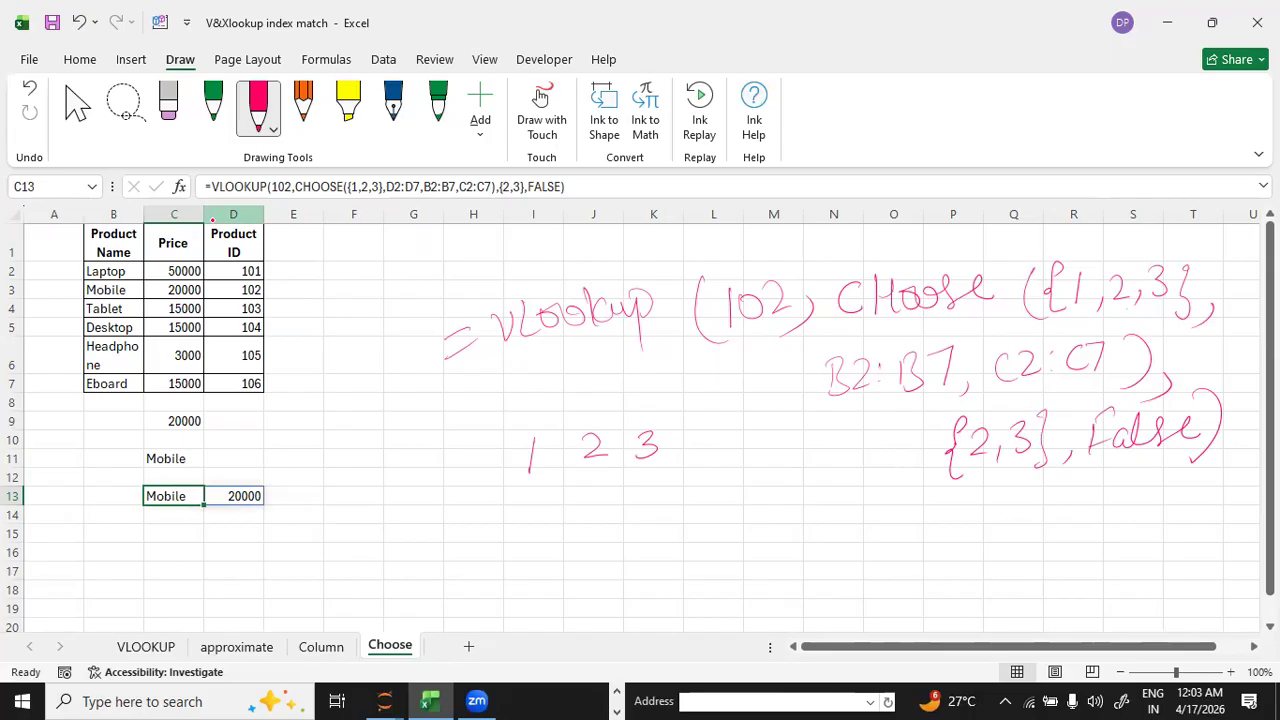
pyautogui.moveTo(635, 474); pyautogui.dragTo(665, 470)
pyautogui.moveTo(522, 494); pyautogui.dragTo(548, 487)
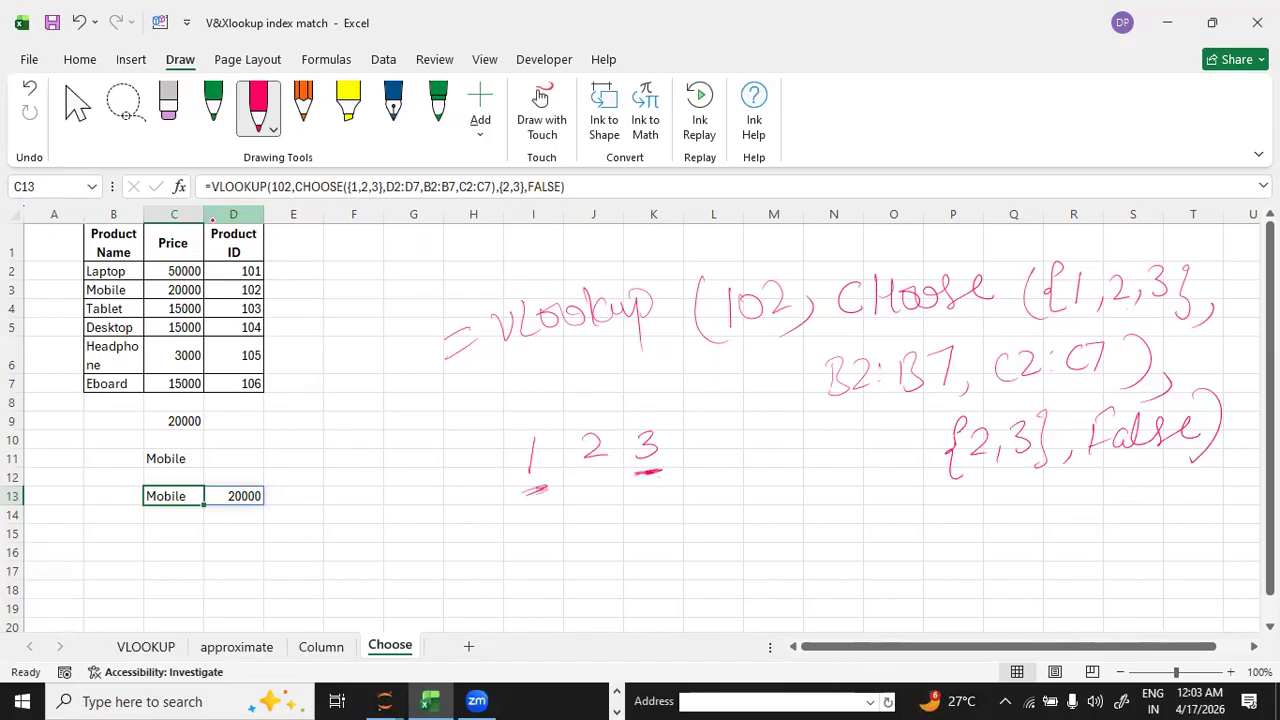
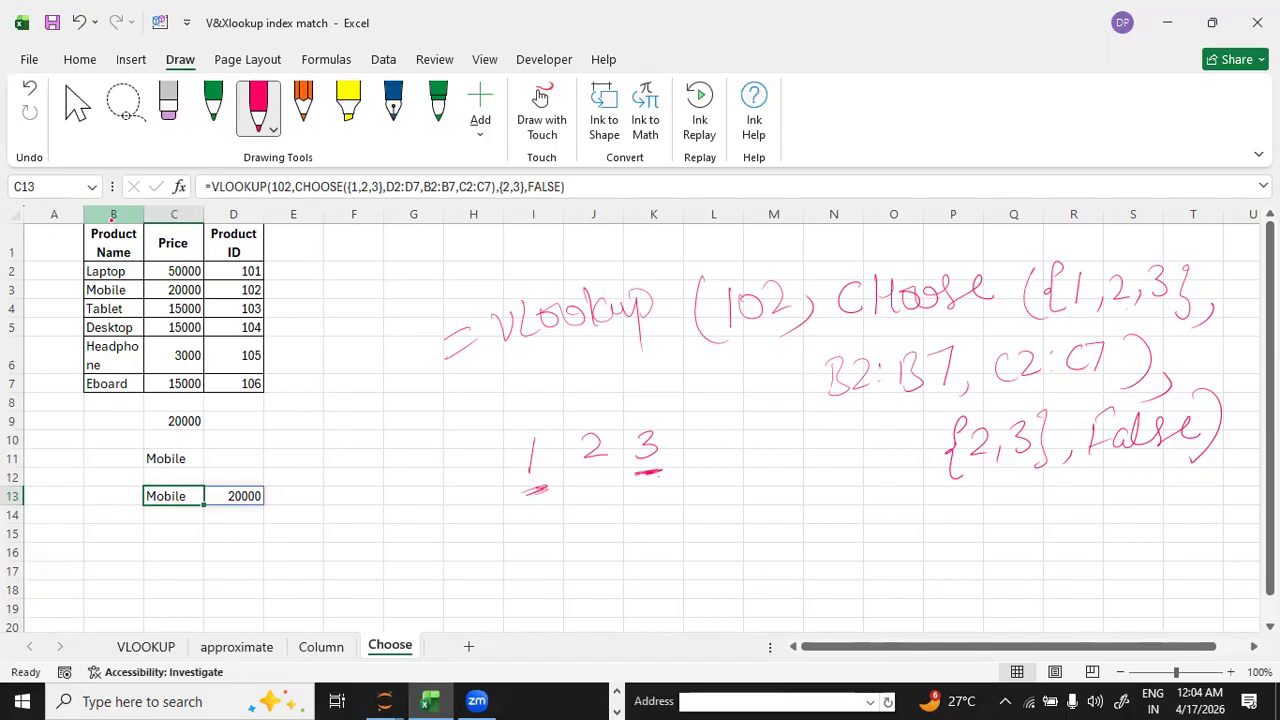
# Sketch a three-column table below the column numbers, with its columns labelled ID, product name and price.
pyautogui.moveTo(576, 503)
pyautogui.mouseDown()
pyautogui.moveTo(711, 499)
pyautogui.moveTo(585, 573)
pyautogui.mouseUp()
pyautogui.moveTo(578, 502)
pyautogui.mouseDown()
pyautogui.moveTo(577, 580)
pyautogui.moveTo(614, 576)
pyautogui.mouseUp()
pyautogui.moveTo(592, 518)
pyautogui.mouseDown()
pyautogui.moveTo(607, 511)
pyautogui.moveTo(648, 562)
pyautogui.mouseUp()
pyautogui.moveTo(666, 508); pyautogui.dragTo(662, 530)
pyautogui.moveTo(662, 526)
pyautogui.mouseDown()
pyautogui.moveTo(670, 500)
pyautogui.moveTo(678, 526)
pyautogui.moveTo(750, 488)
pyautogui.moveTo(698, 564)
pyautogui.mouseUp()
pyautogui.moveTo(710, 520); pyautogui.dragTo(752, 510)
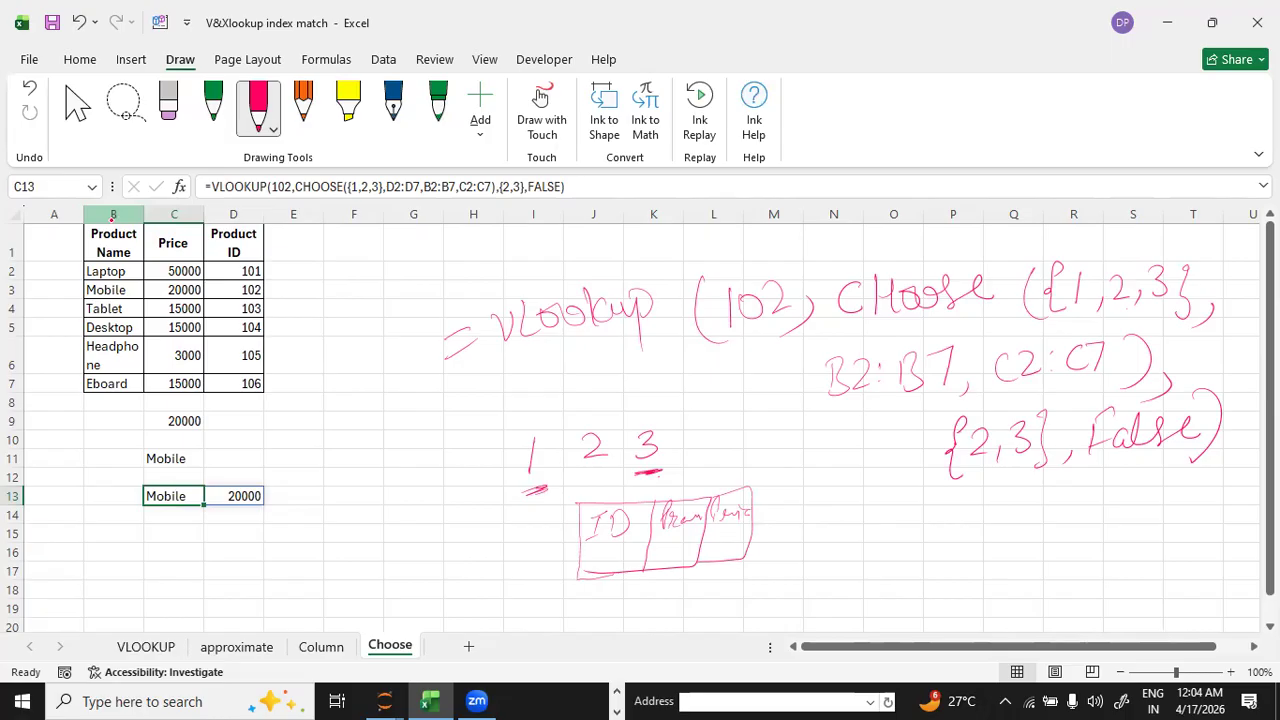
# Sketch a second three-column table beside the first, with its columns labelled name, price and ID.
pyautogui.moveTo(816, 534)
pyautogui.mouseDown()
pyautogui.moveTo(986, 533)
pyautogui.moveTo(864, 600)
pyautogui.moveTo(780, 608)
pyautogui.moveTo(800, 570)
pyautogui.moveTo(788, 608)
pyautogui.mouseUp()
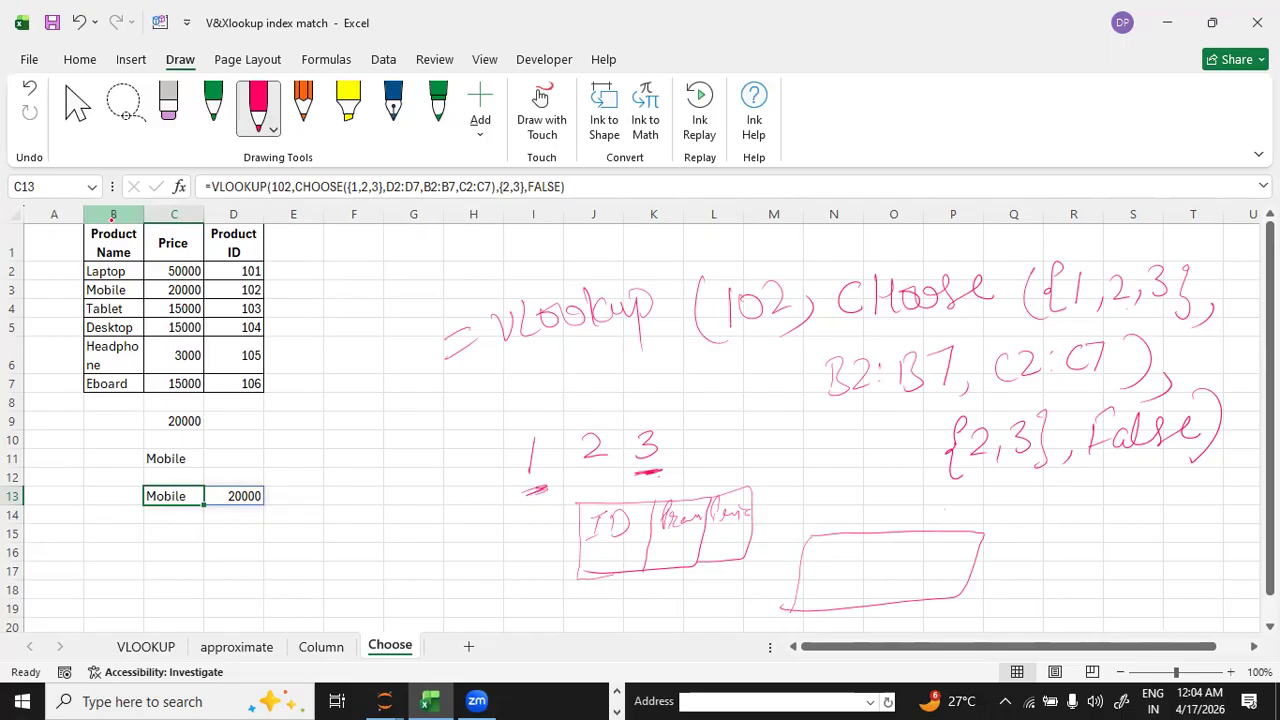
pyautogui.moveTo(944, 504); pyautogui.dragTo(964, 503)
pyautogui.moveTo(954, 504); pyautogui.dragTo(952, 524)
pyautogui.moveTo(938, 526); pyautogui.dragTo(972, 520)
pyautogui.moveTo(968, 500); pyautogui.dragTo(970, 524)
pyautogui.moveTo(864, 530)
pyautogui.mouseDown()
pyautogui.moveTo(870, 512)
pyautogui.moveTo(920, 520)
pyautogui.mouseUp()
pyautogui.moveTo(794, 530)
pyautogui.mouseDown()
pyautogui.moveTo(810, 514)
pyautogui.moveTo(840, 526)
pyautogui.mouseUp()
pyautogui.moveTo(860, 534); pyautogui.dragTo(852, 606)
pyautogui.moveTo(921, 526); pyautogui.dragTo(913, 582)
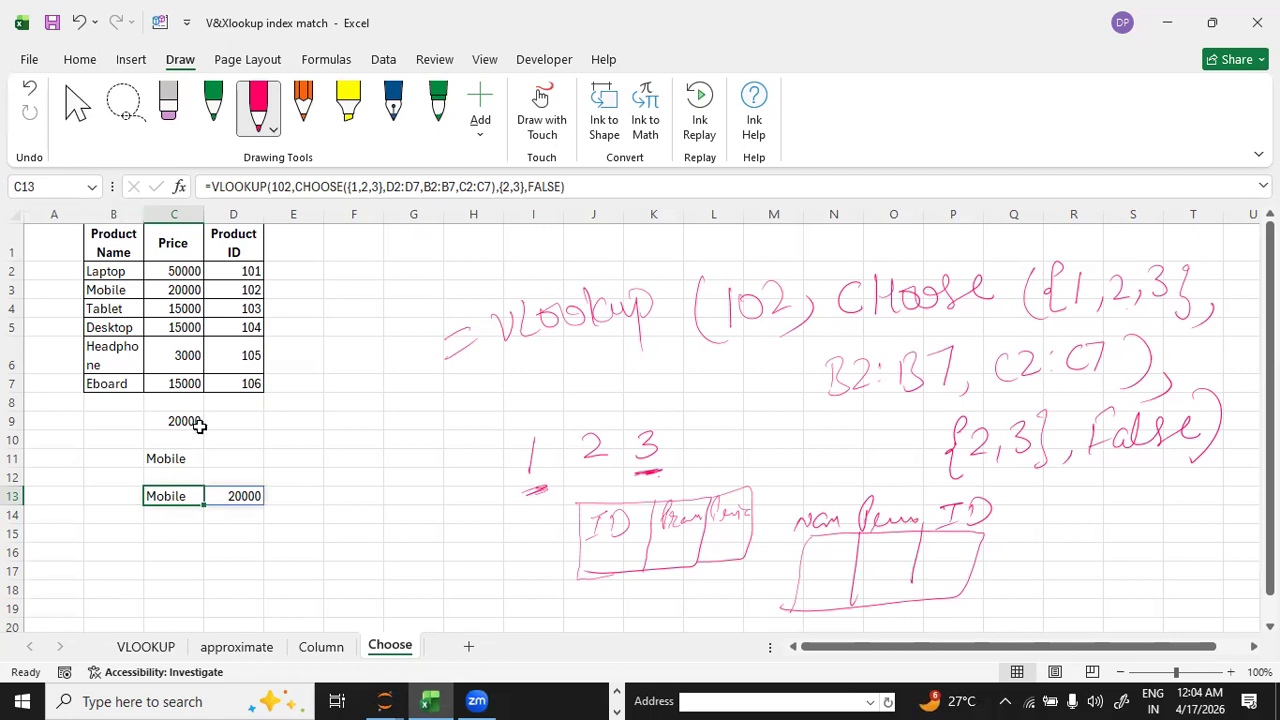
# Begin a formula in cell C15 with =VLOOKUP(102,CHOOSE( to look up product ID 102.
pyautogui.click(173, 526)
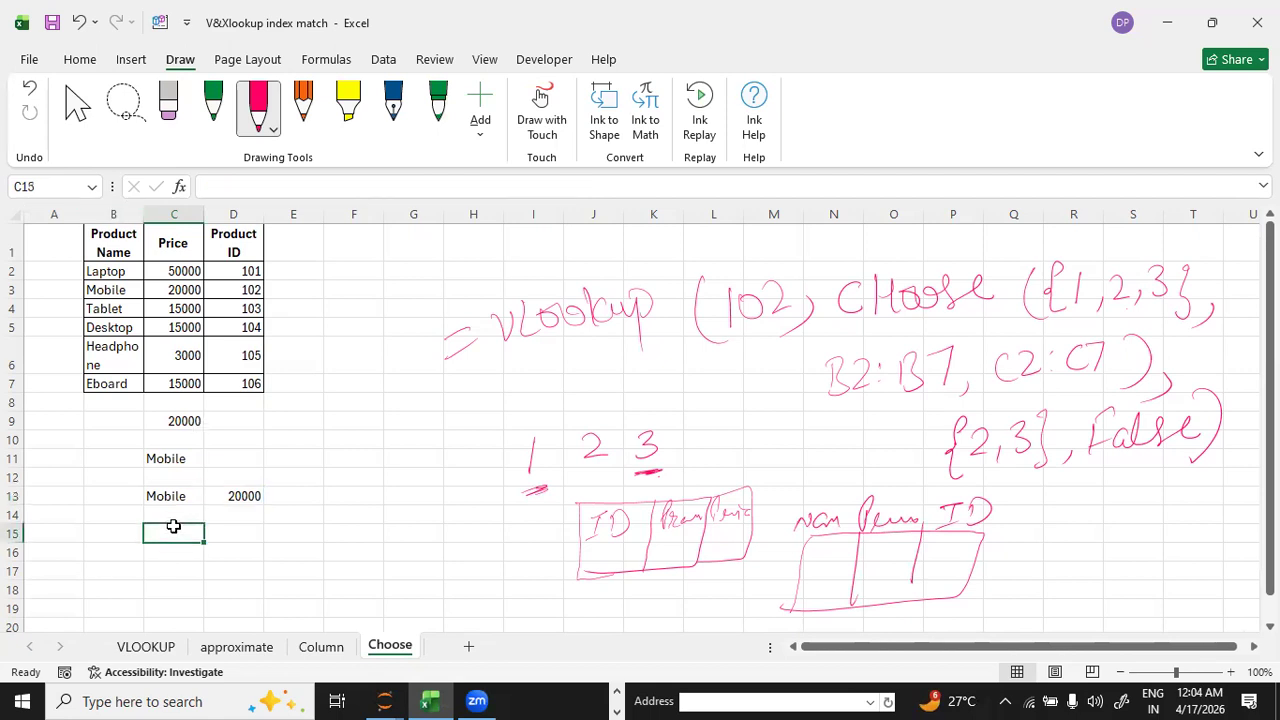
pyautogui.write('=VL')
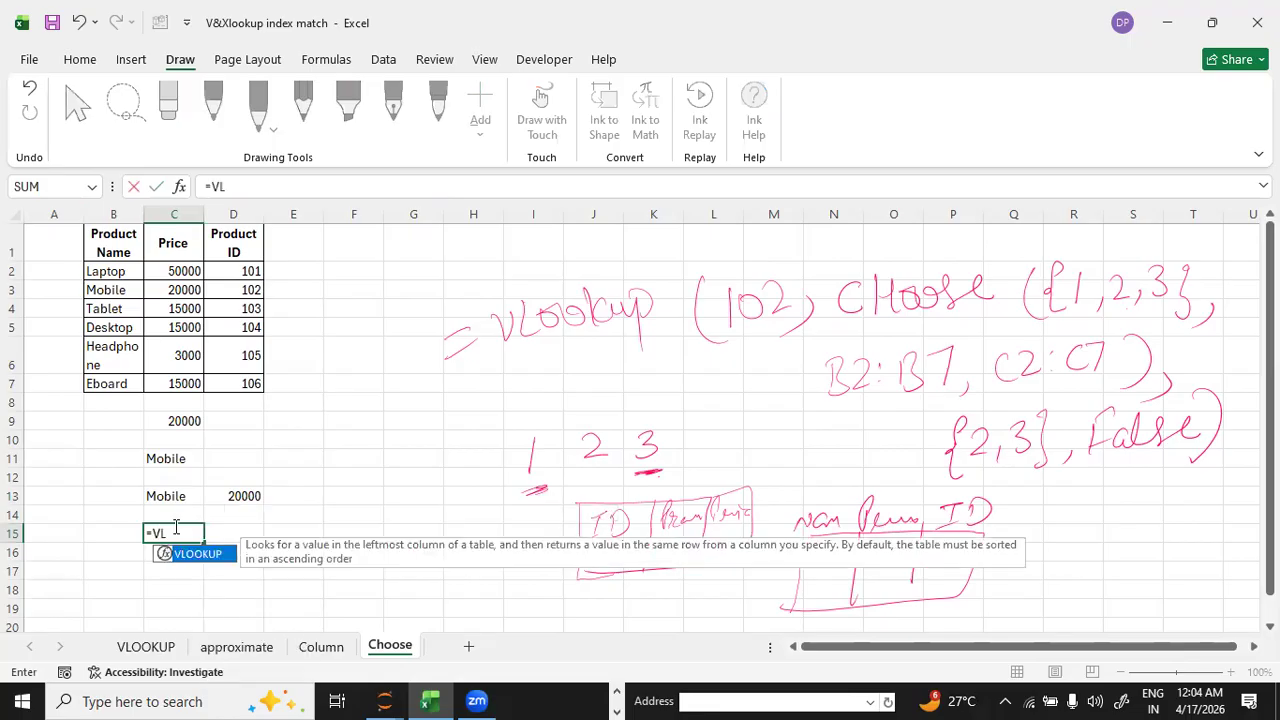
pyautogui.write('OOKUP(')
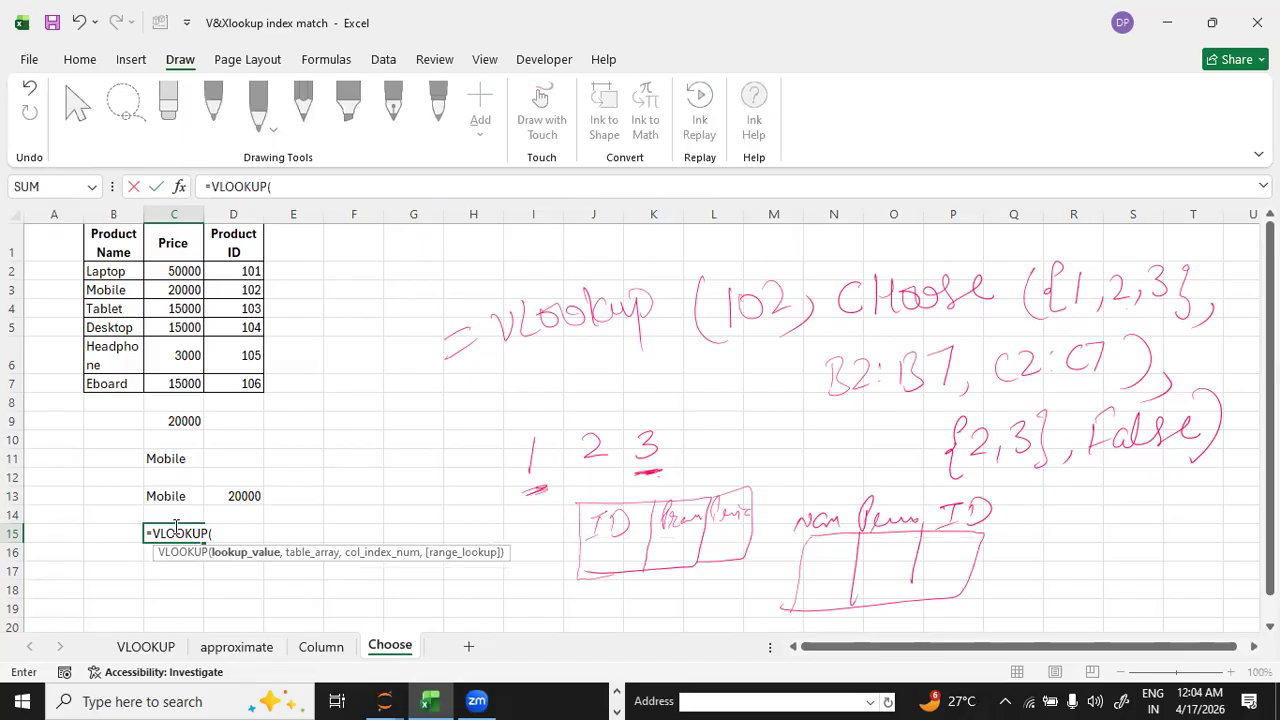
pyautogui.write('102,')
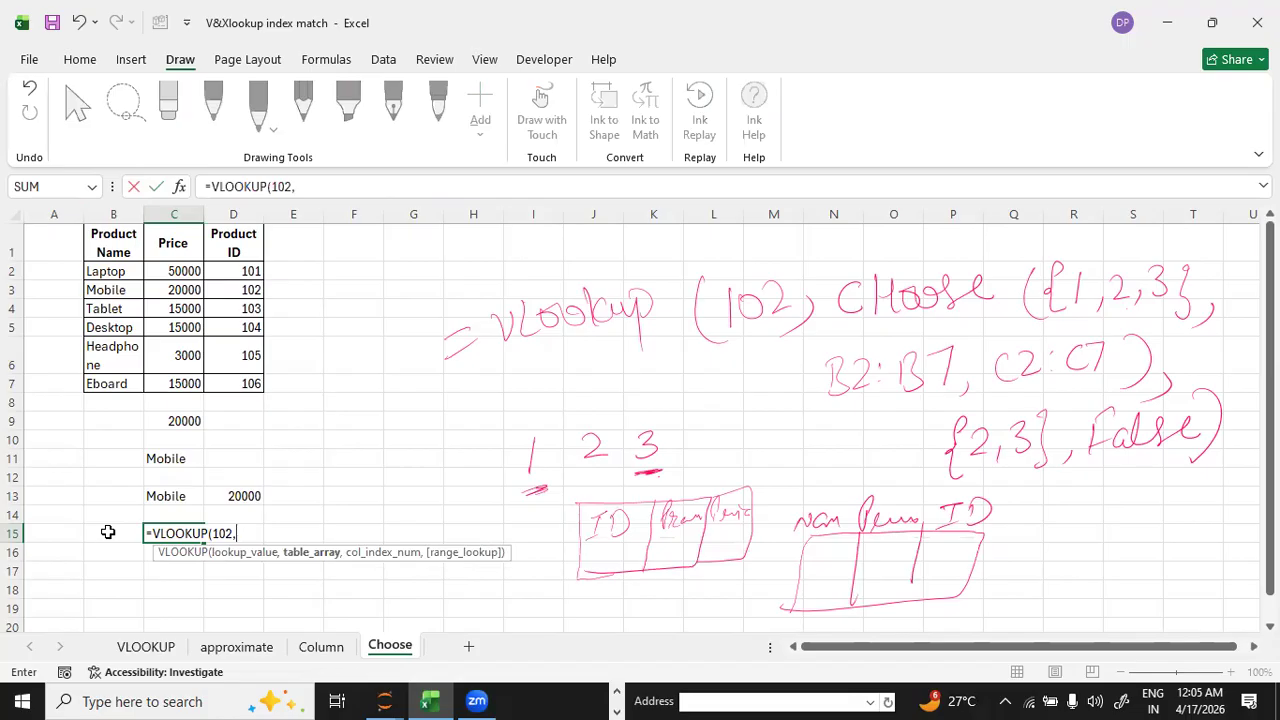
pyautogui.write('CHOOSE')
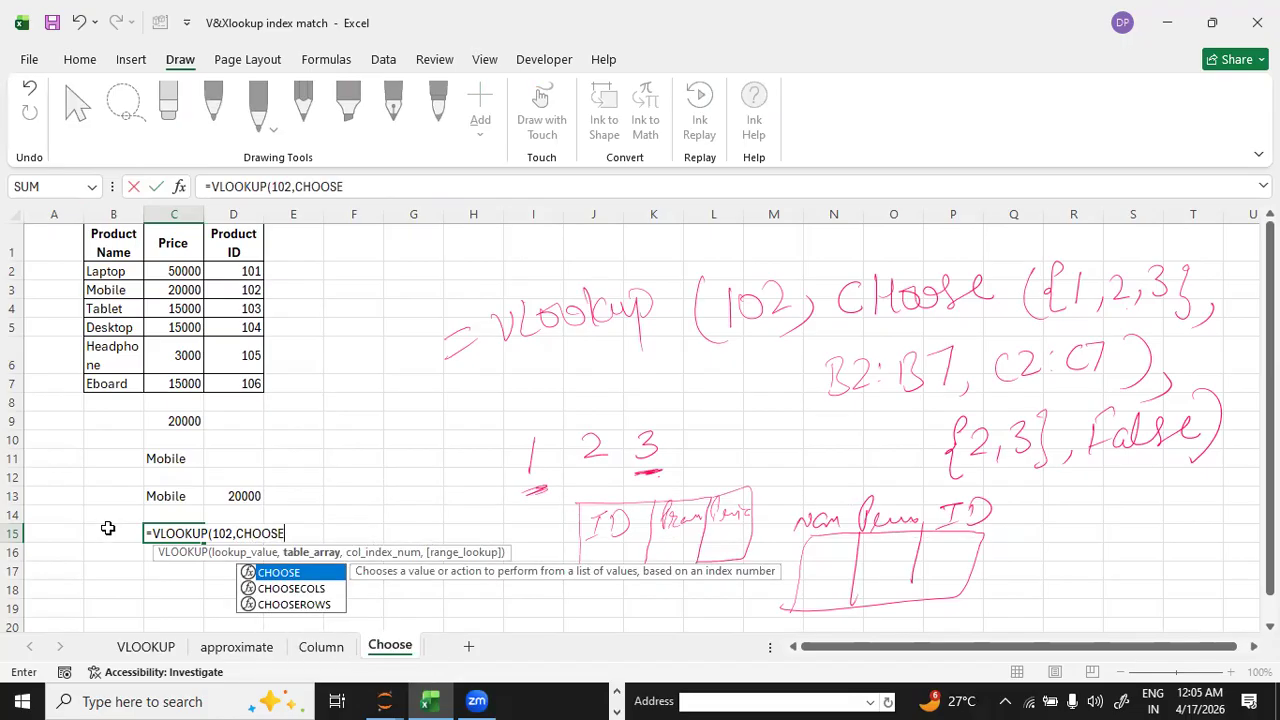
pyautogui.write('(')
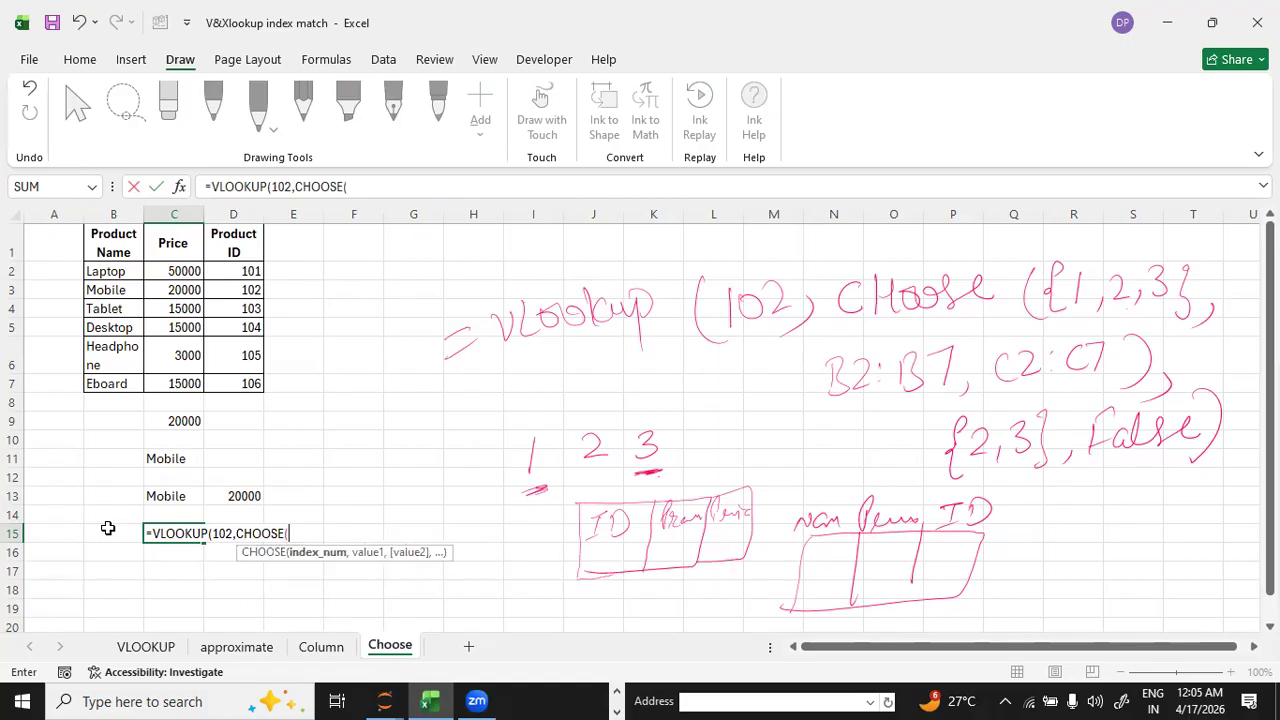
pyautogui.write('{1,2,3')
# Enter the array {1,2,3} as the index number of the CHOOSE function in C15.
pyautogui.write('}')
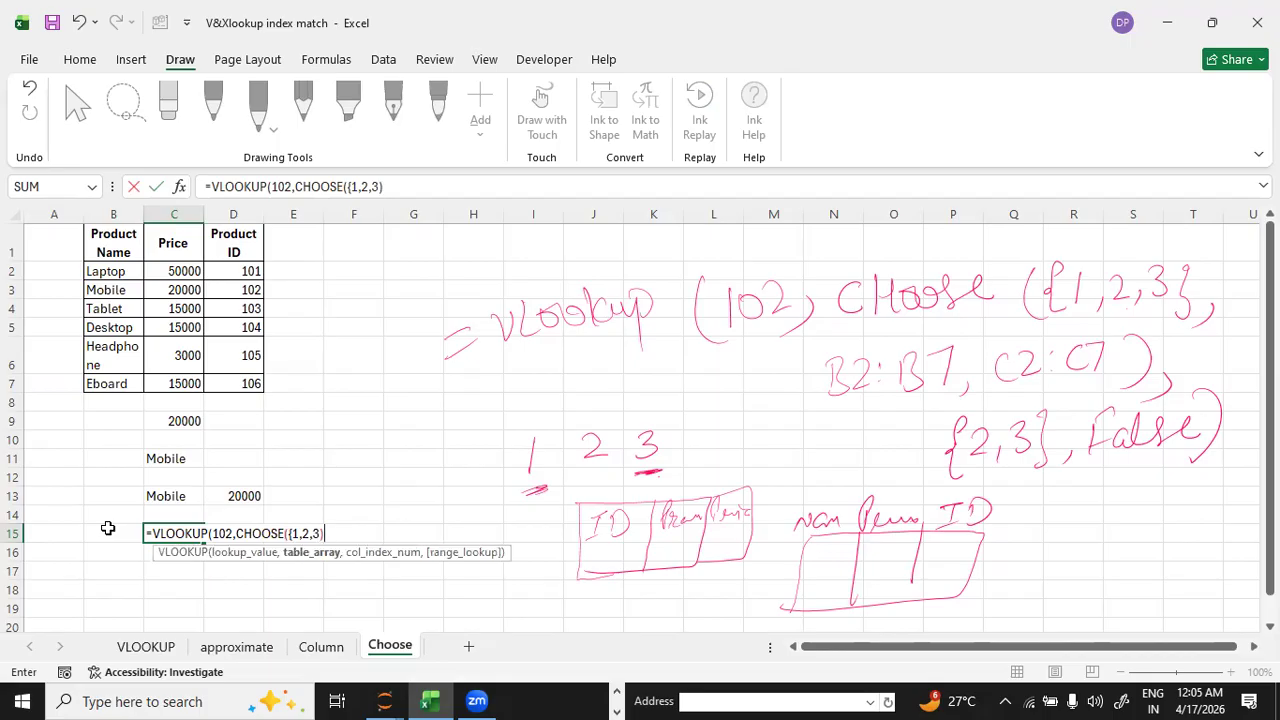
pyautogui.press('BackSpace')
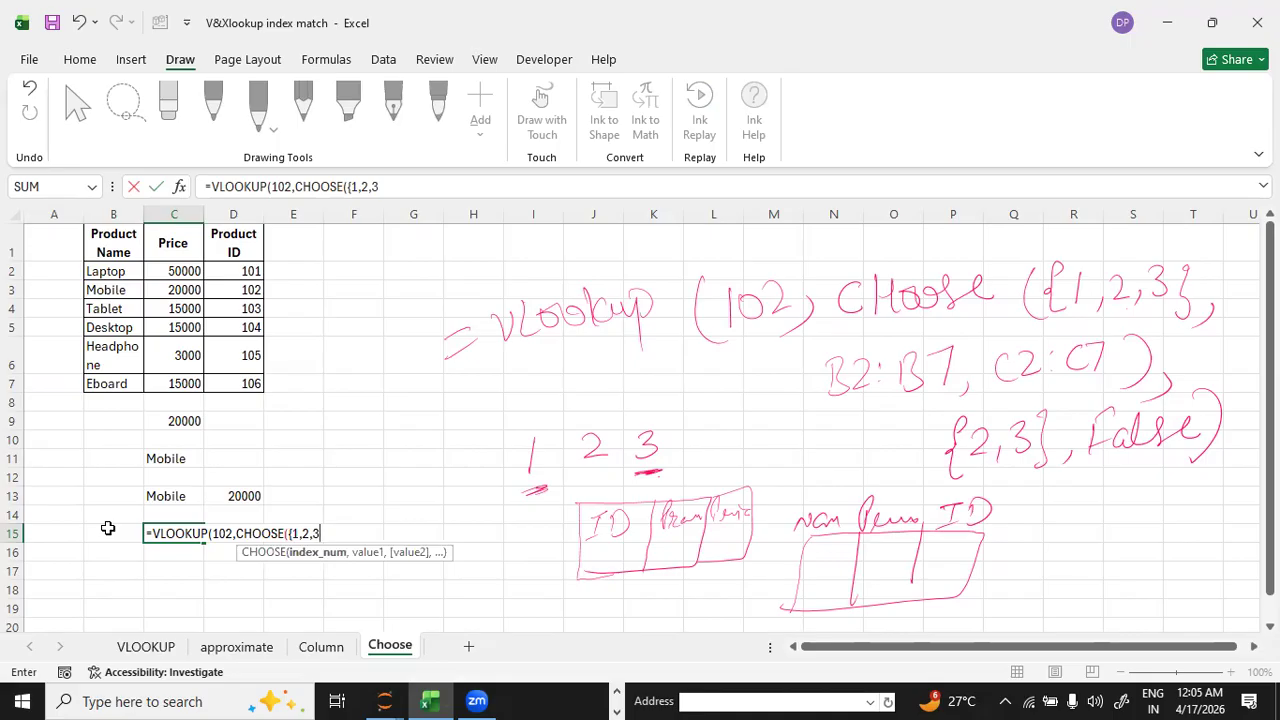
pyautogui.write('},')
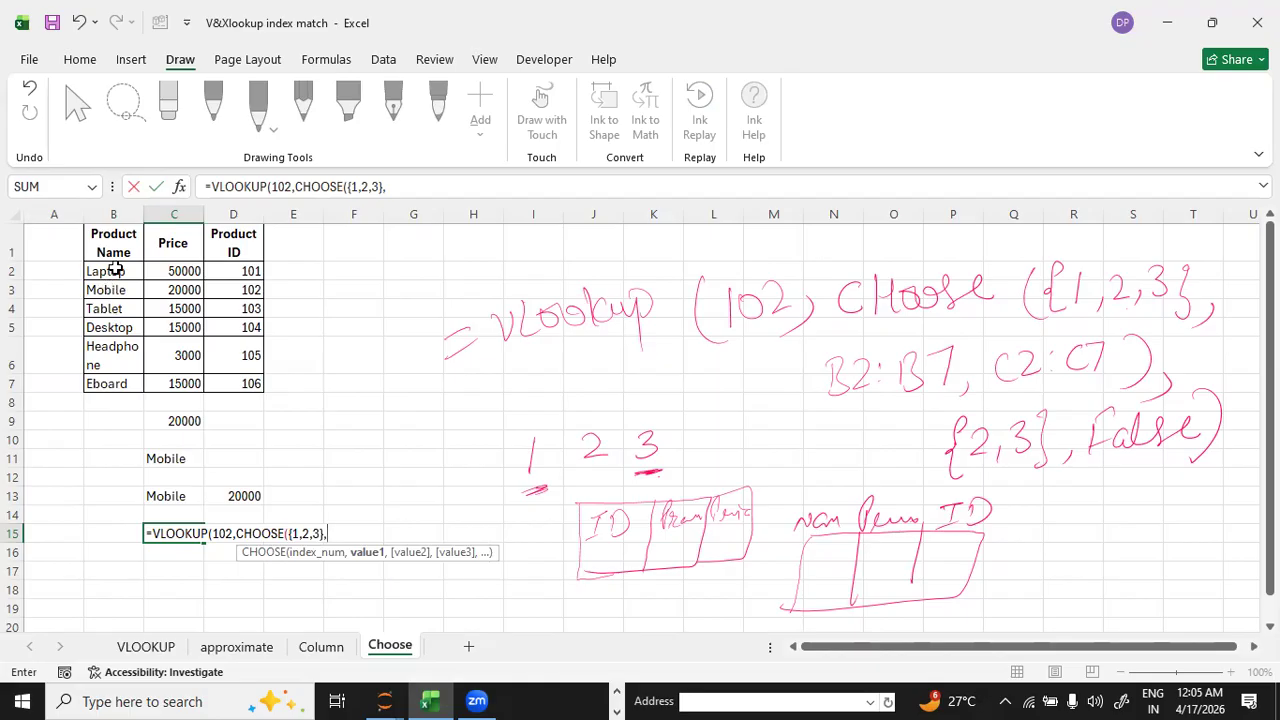
# Add the product ID, price and name ranges D2:D7, C2:C7 and B2:B7 as the CHOOSE values and close that function.
pyautogui.moveTo(228, 270); pyautogui.dragTo(240, 386)
pyautogui.write(',')
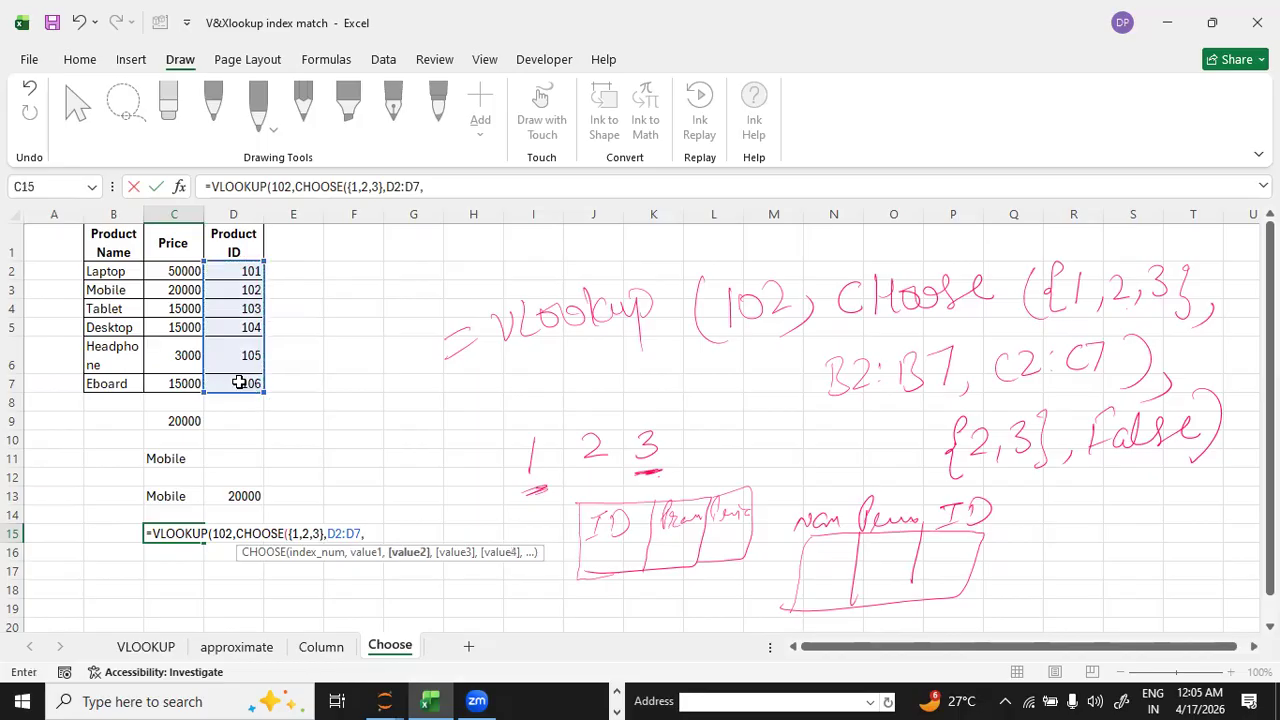
pyautogui.moveTo(167, 271); pyautogui.dragTo(167, 377)
pyautogui.write(',')
pyautogui.moveTo(106, 274); pyautogui.dragTo(110, 382)
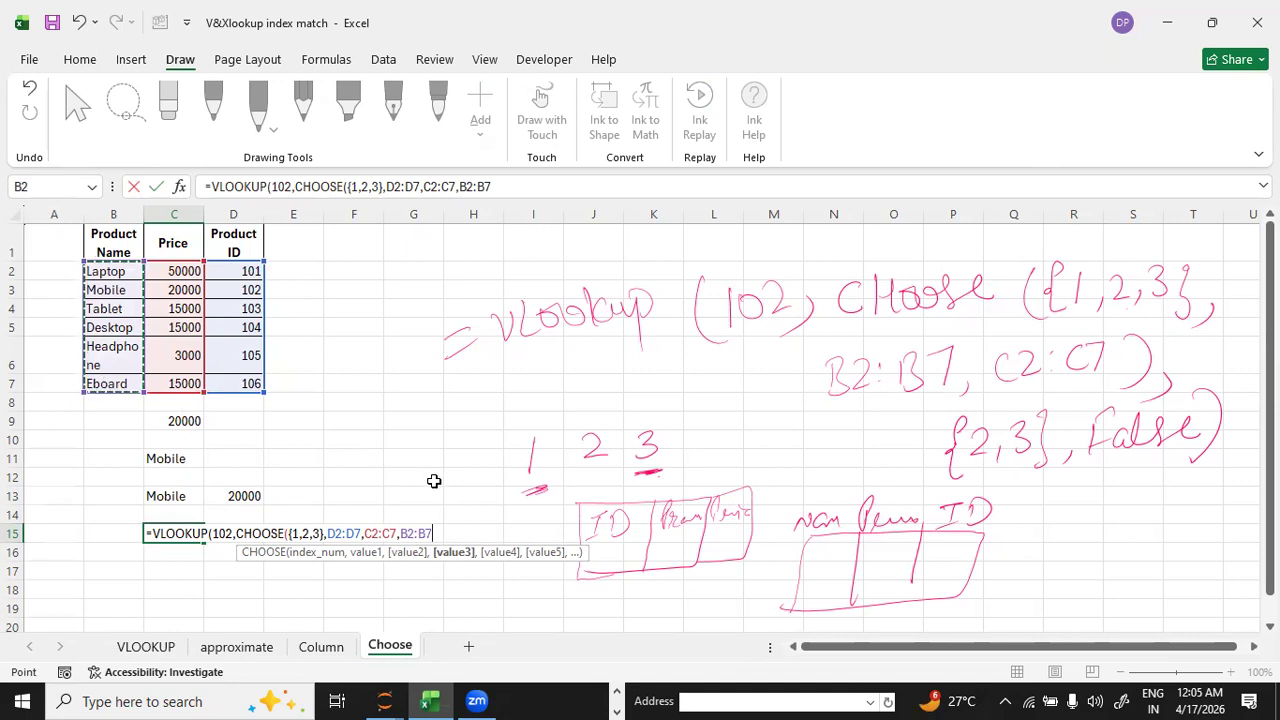
pyautogui.write('),')
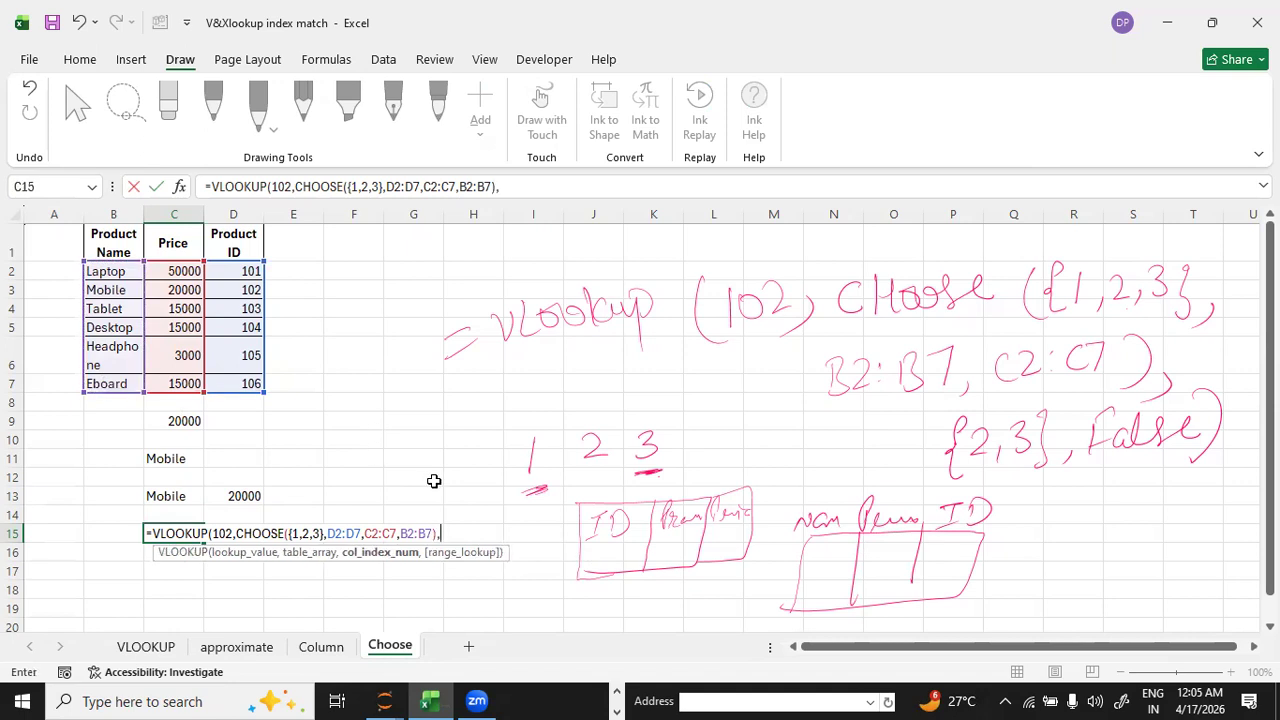
pyautogui.write('{2,3},F')
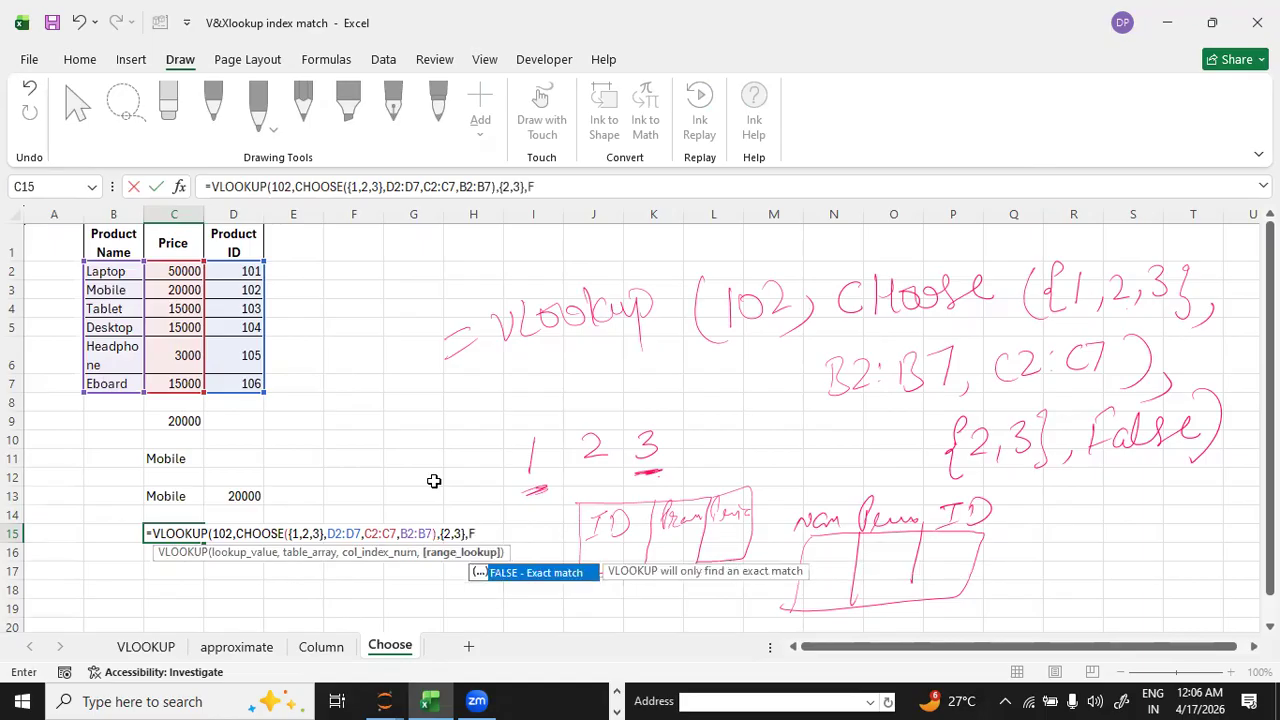
# Complete the C15 formula with column indexes {2,3} and an exact match (FALSE), and enter it.
pyautogui.doubleClick(539, 576)
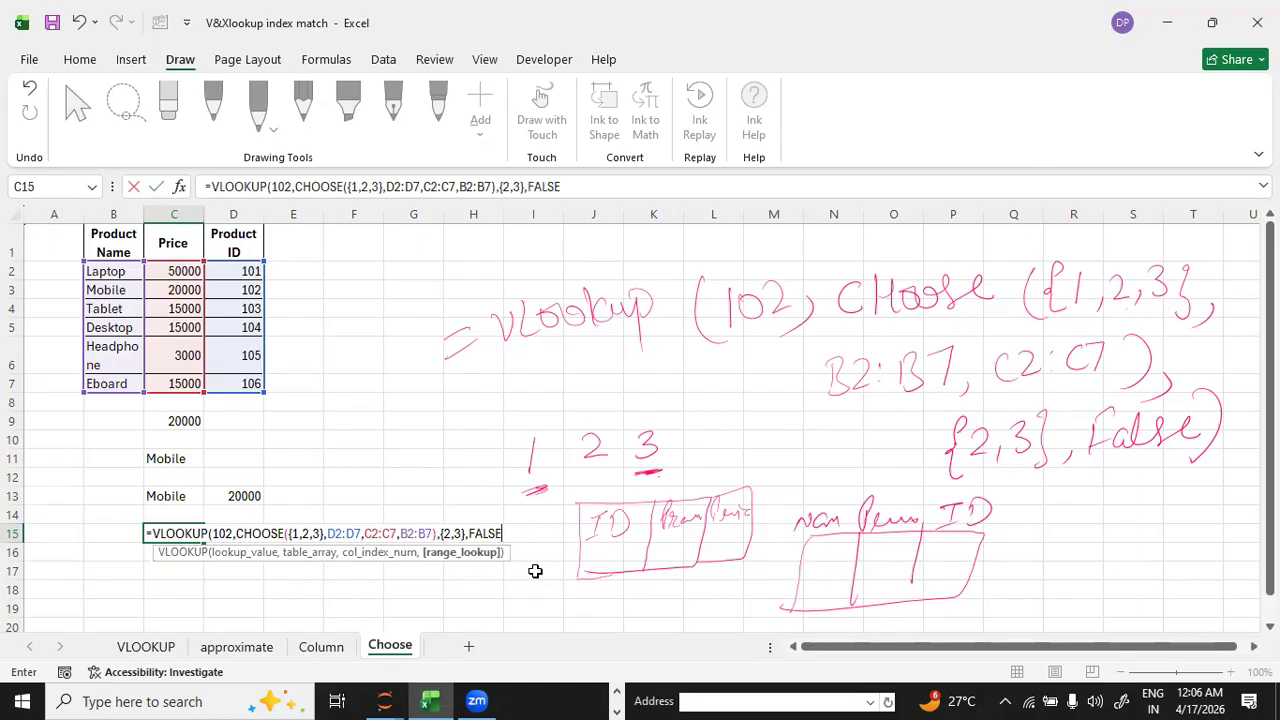
pyautogui.press('Return')
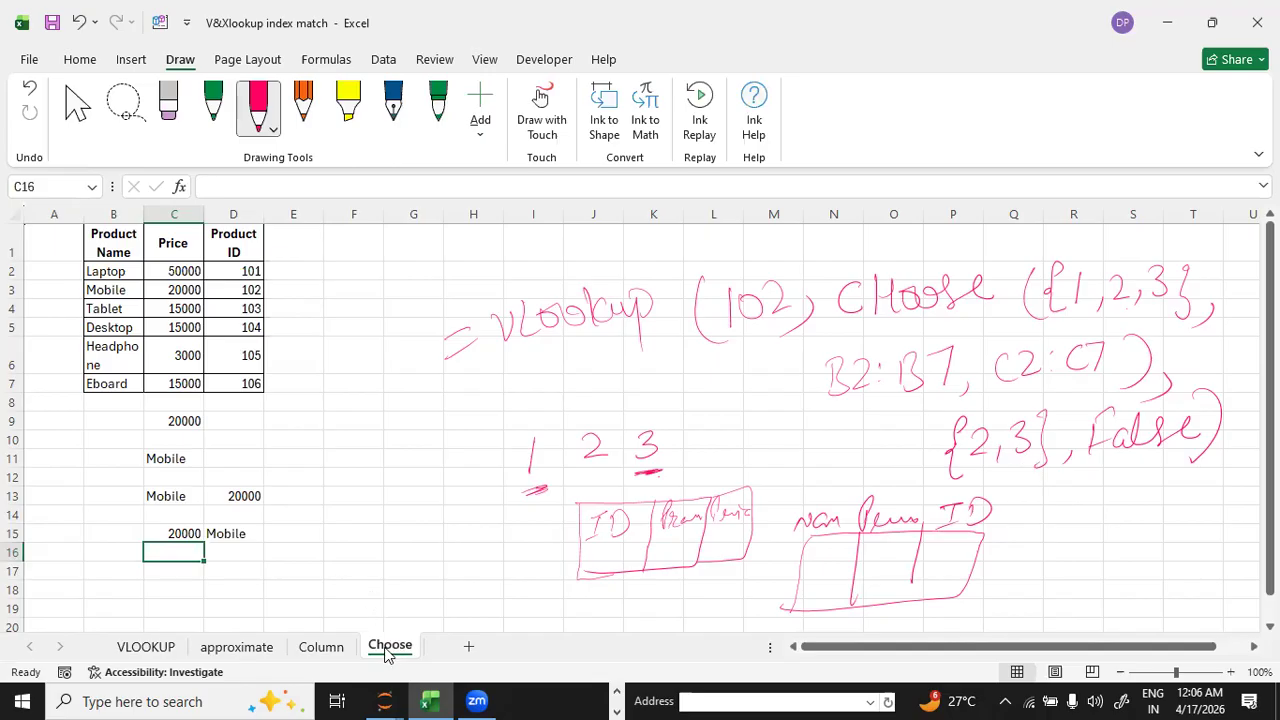
# On the approximate sheet, apply all borders to the Marks and Grade table in A1:B6.
pyautogui.click(237, 647)
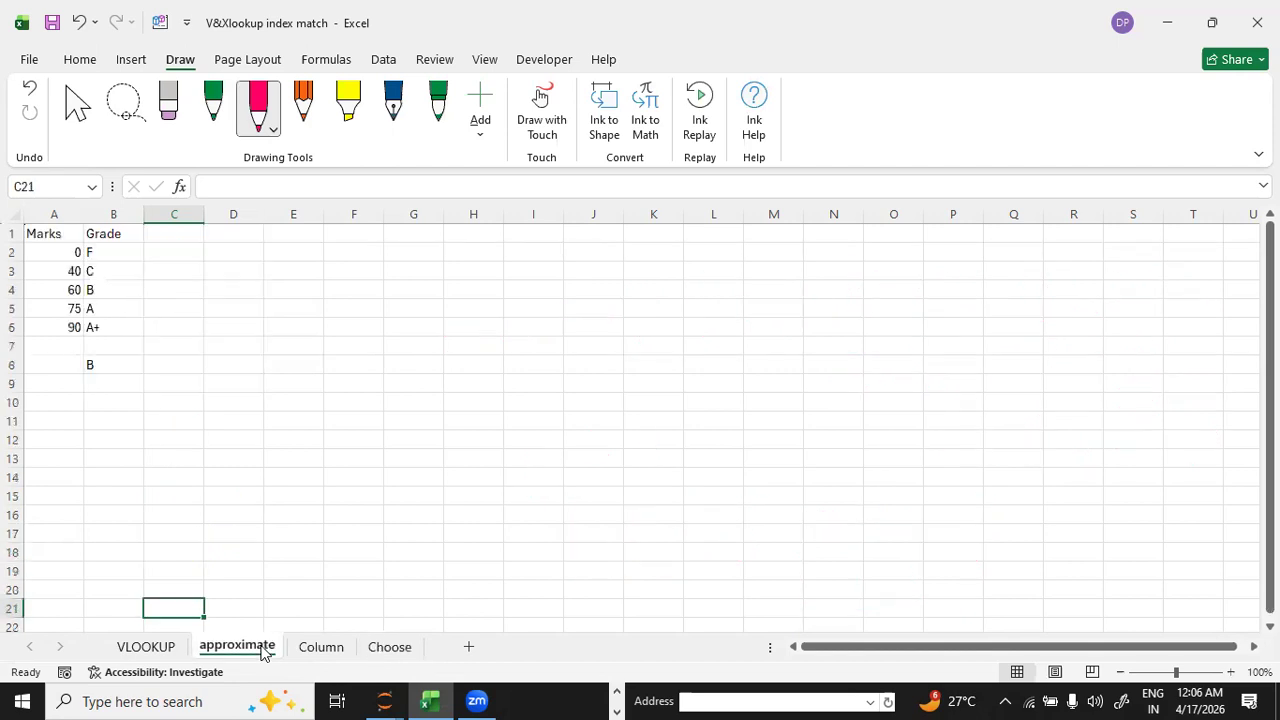
pyautogui.moveTo(36, 232); pyautogui.dragTo(98, 323)
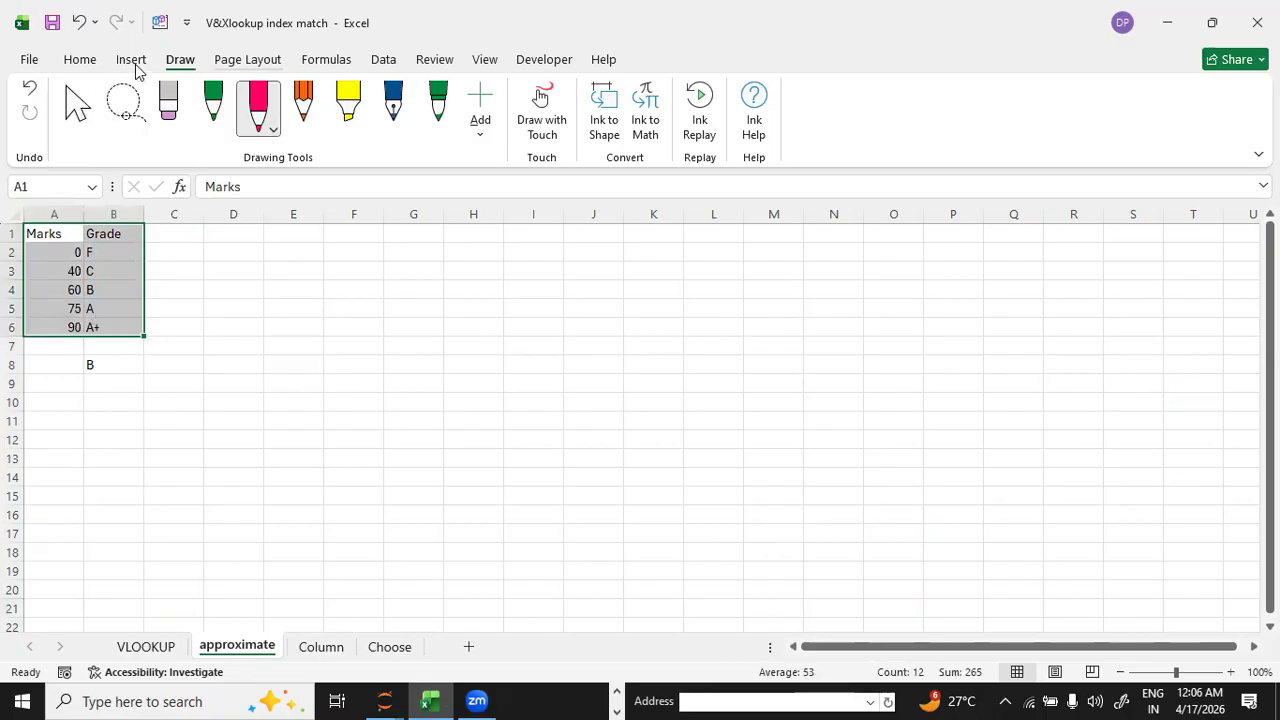
pyautogui.click(90, 62)
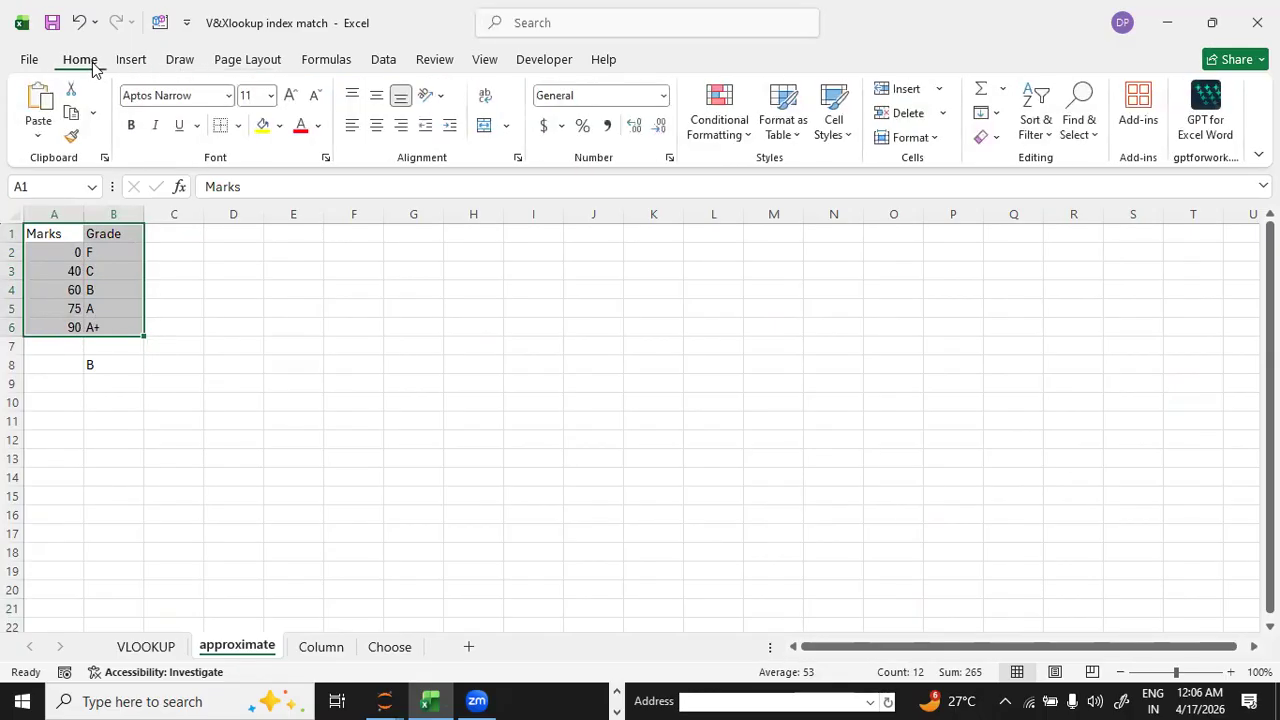
pyautogui.click(238, 126)
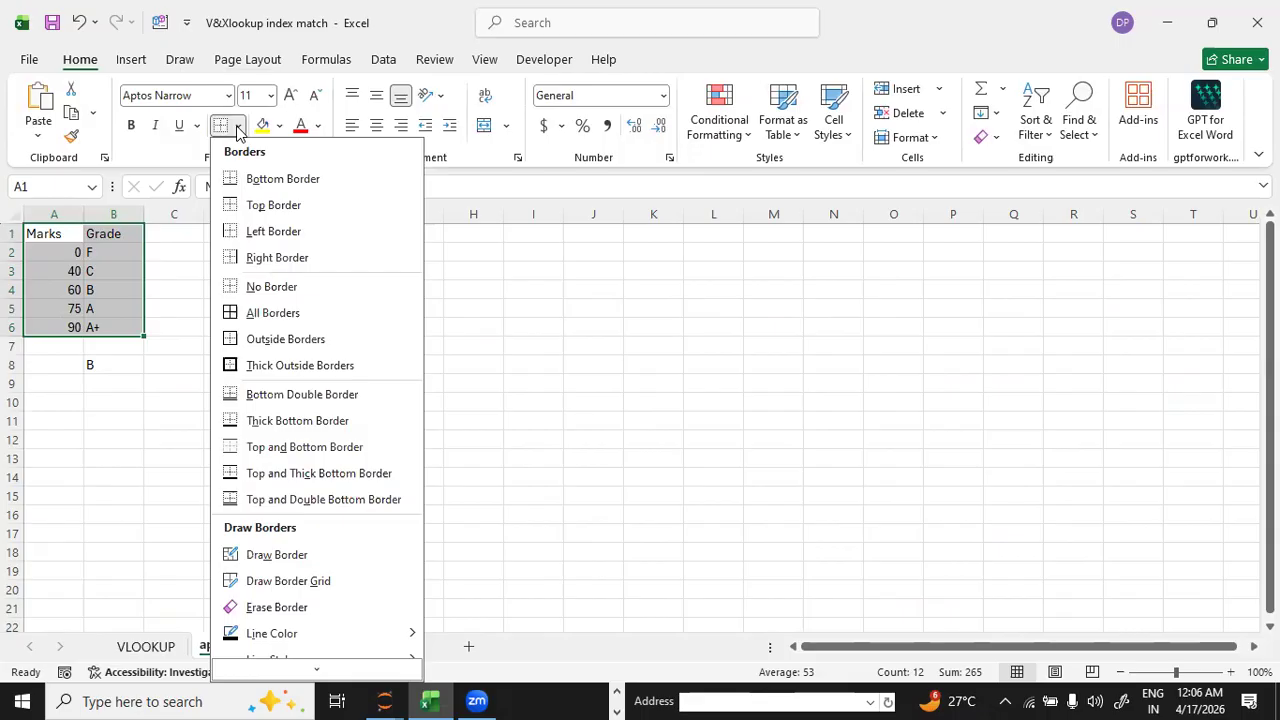
pyautogui.click(236, 314)
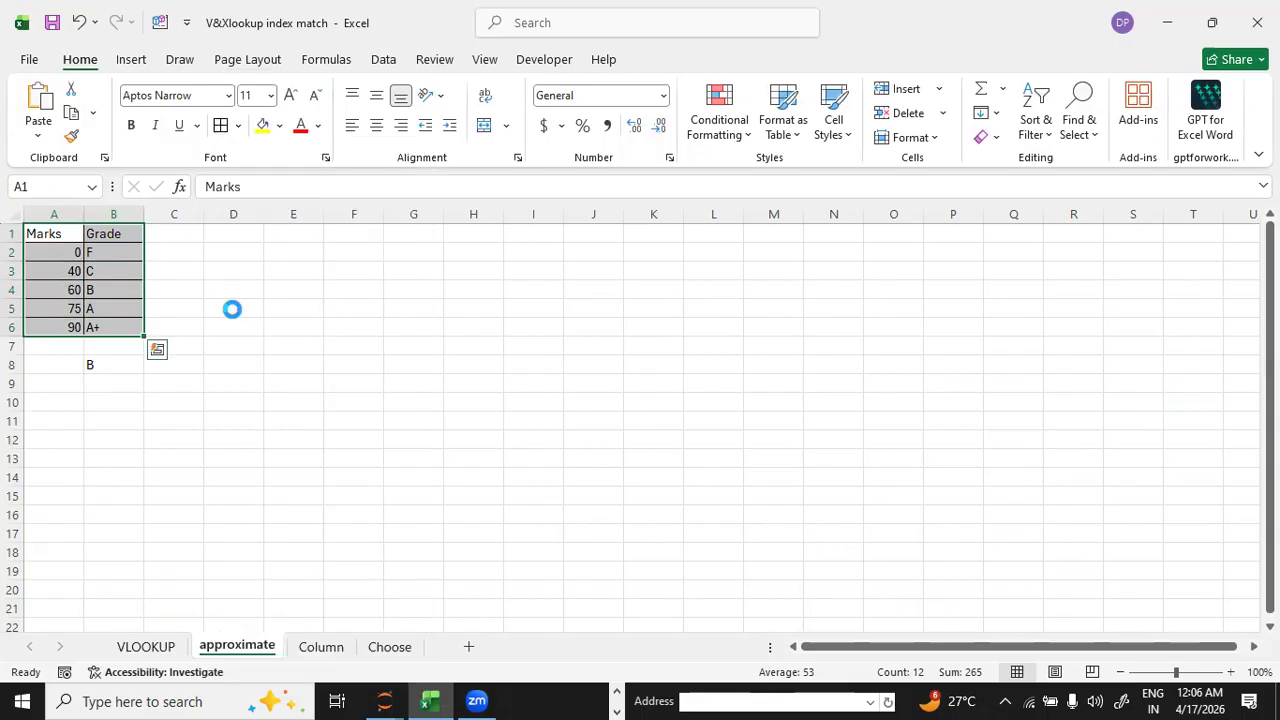
pyautogui.click(232, 308)
# Select the grade formula in B8 and handwrite its opening "= Vlookup (67," beside the table.
pyautogui.click(110, 365)
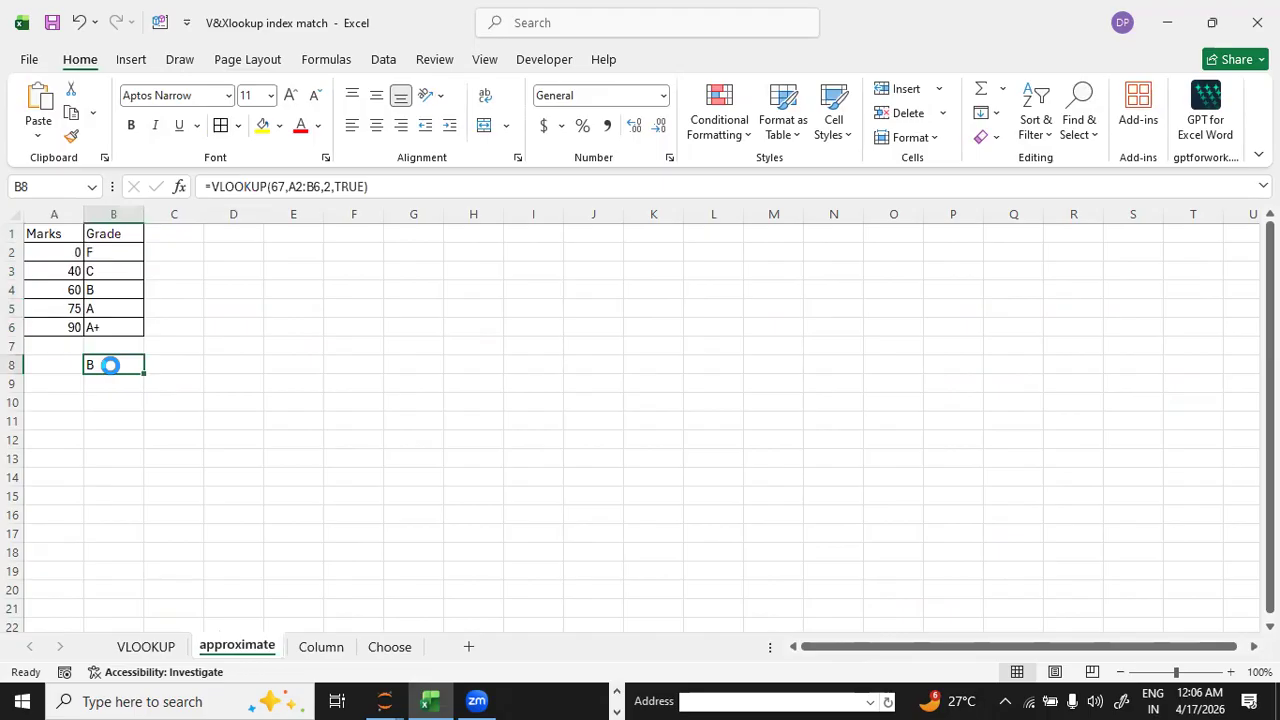
pyautogui.moveTo(580, 328); pyautogui.dragTo(615, 315)
pyautogui.moveTo(579, 357); pyautogui.dragTo(614, 340)
pyautogui.moveTo(651, 298)
pyautogui.mouseDown()
pyautogui.moveTo(685, 293)
pyautogui.moveTo(700, 326)
pyautogui.mouseUp()
pyautogui.moveTo(706, 296)
pyautogui.mouseDown()
pyautogui.moveTo(702, 312)
pyautogui.moveTo(788, 300)
pyautogui.mouseUp()
pyautogui.moveTo(795, 285)
pyautogui.mouseDown()
pyautogui.moveTo(796, 360)
pyautogui.moveTo(808, 285)
pyautogui.mouseUp()
pyautogui.moveTo(840, 334)
pyautogui.mouseDown()
pyautogui.moveTo(864, 262)
pyautogui.moveTo(876, 336)
pyautogui.mouseUp()
pyautogui.moveTo(895, 266)
pyautogui.mouseDown()
pyautogui.moveTo(882, 300)
pyautogui.moveTo(920, 315)
pyautogui.moveTo(930, 284)
pyautogui.moveTo(922, 348)
pyautogui.mouseUp()
# Finish the handwritten approximate-match formula with "A2:B6, 2," and "True)" beneath it.
pyautogui.moveTo(996, 306)
pyautogui.mouseDown()
pyautogui.moveTo(1002, 268)
pyautogui.moveTo(1018, 300)
pyautogui.mouseUp()
pyautogui.moveTo(1000, 292); pyautogui.dragTo(1100, 288)
pyautogui.moveTo(1128, 246); pyautogui.dragTo(1118, 282)
pyautogui.moveTo(1156, 274)
pyautogui.mouseDown()
pyautogui.moveTo(1154, 290)
pyautogui.moveTo(1192, 274)
pyautogui.mouseUp()
pyautogui.moveTo(1204, 272); pyautogui.dragTo(1198, 292)
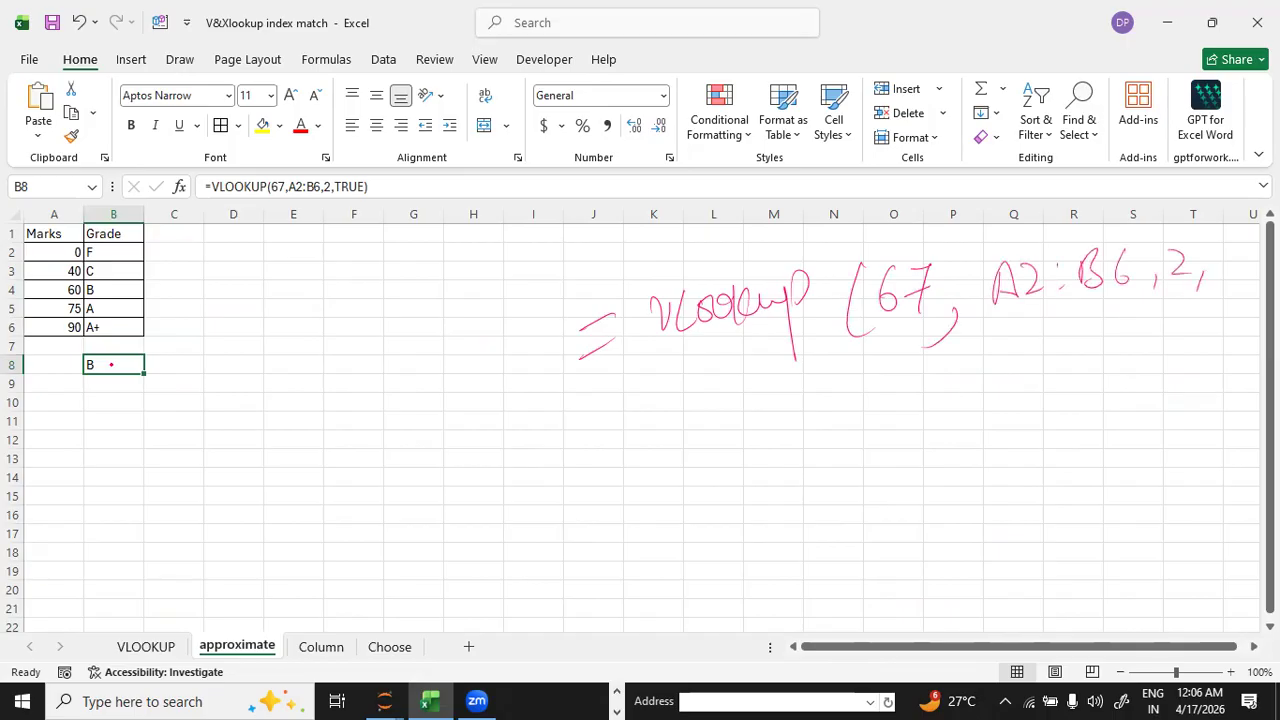
pyautogui.moveTo(1042, 336); pyautogui.dragTo(1096, 322)
pyautogui.moveTo(1066, 334)
pyautogui.mouseDown()
pyautogui.moveTo(1060, 372)
pyautogui.moveTo(1108, 338)
pyautogui.moveTo(1170, 342)
pyautogui.mouseUp()
pyautogui.moveTo(1164, 294)
pyautogui.mouseDown()
pyautogui.moveTo(1204, 350)
pyautogui.moveTo(1166, 378)
pyautogui.mouseUp()
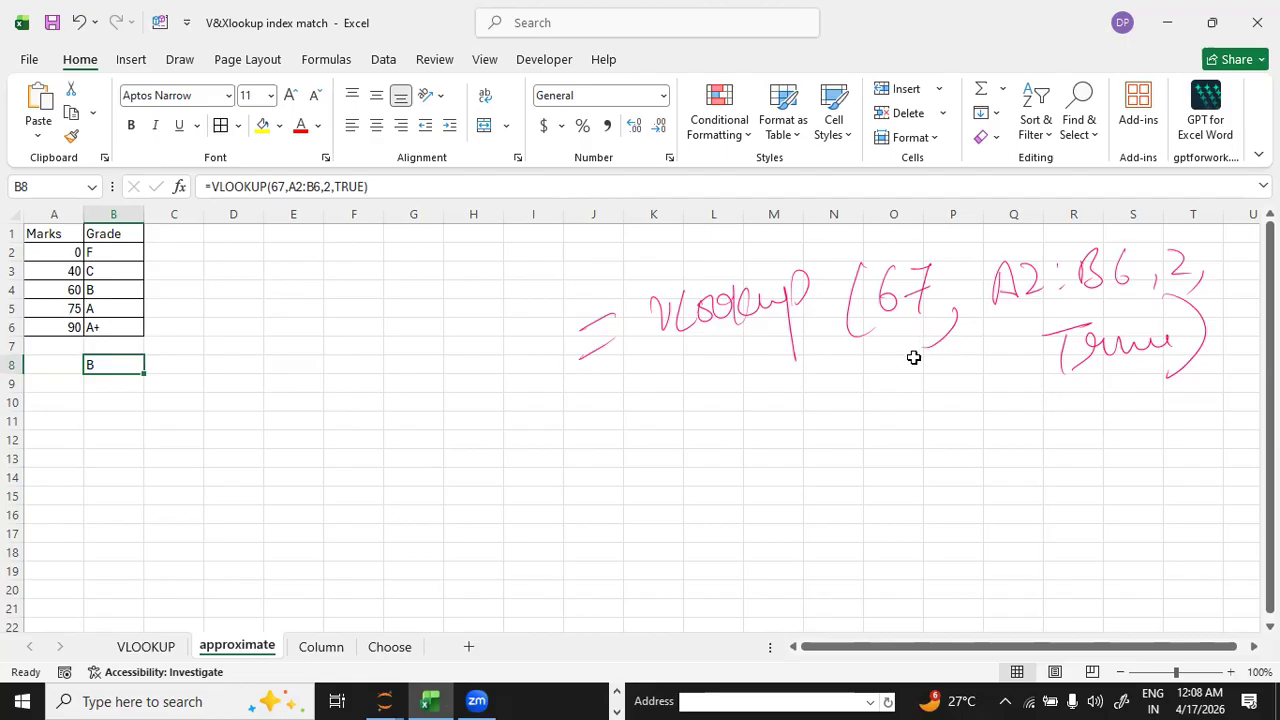
# Annotate the handwritten 67 with an arrow down to 75 and an underlined 60 above it.
pyautogui.hotkey('ctrl', 'shift', '3')
pyautogui.moveTo(887, 341); pyautogui.dragTo(875, 386)
pyautogui.moveTo(856, 372)
pyautogui.mouseDown()
pyautogui.moveTo(875, 387)
pyautogui.moveTo(899, 364)
pyautogui.mouseUp()
pyautogui.moveTo(830, 408)
pyautogui.mouseDown()
pyautogui.moveTo(856, 406)
pyautogui.moveTo(842, 446)
pyautogui.mouseUp()
pyautogui.moveTo(878, 410); pyautogui.dragTo(860, 449)
pyautogui.moveTo(868, 404); pyautogui.dragTo(906, 397)
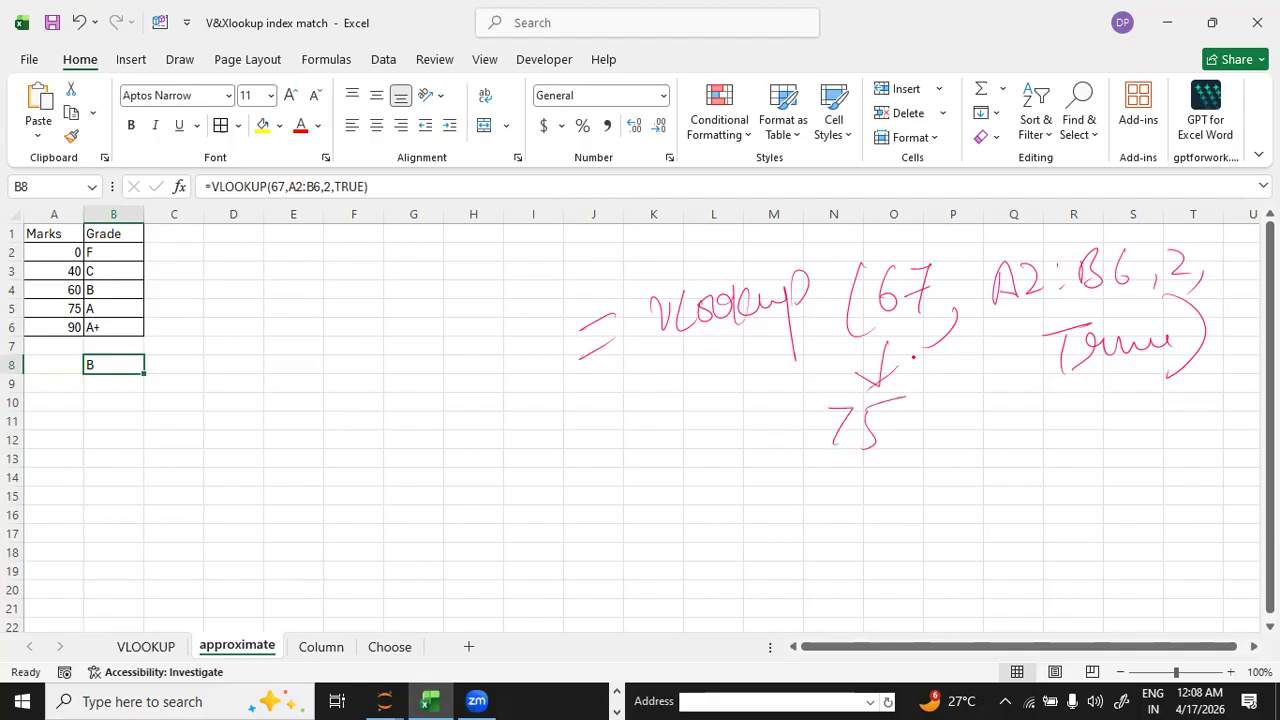
pyautogui.moveTo(889, 267)
pyautogui.mouseDown()
pyautogui.moveTo(890, 237)
pyautogui.moveTo(946, 232)
pyautogui.moveTo(934, 226)
pyautogui.moveTo(954, 253)
pyautogui.mouseUp()
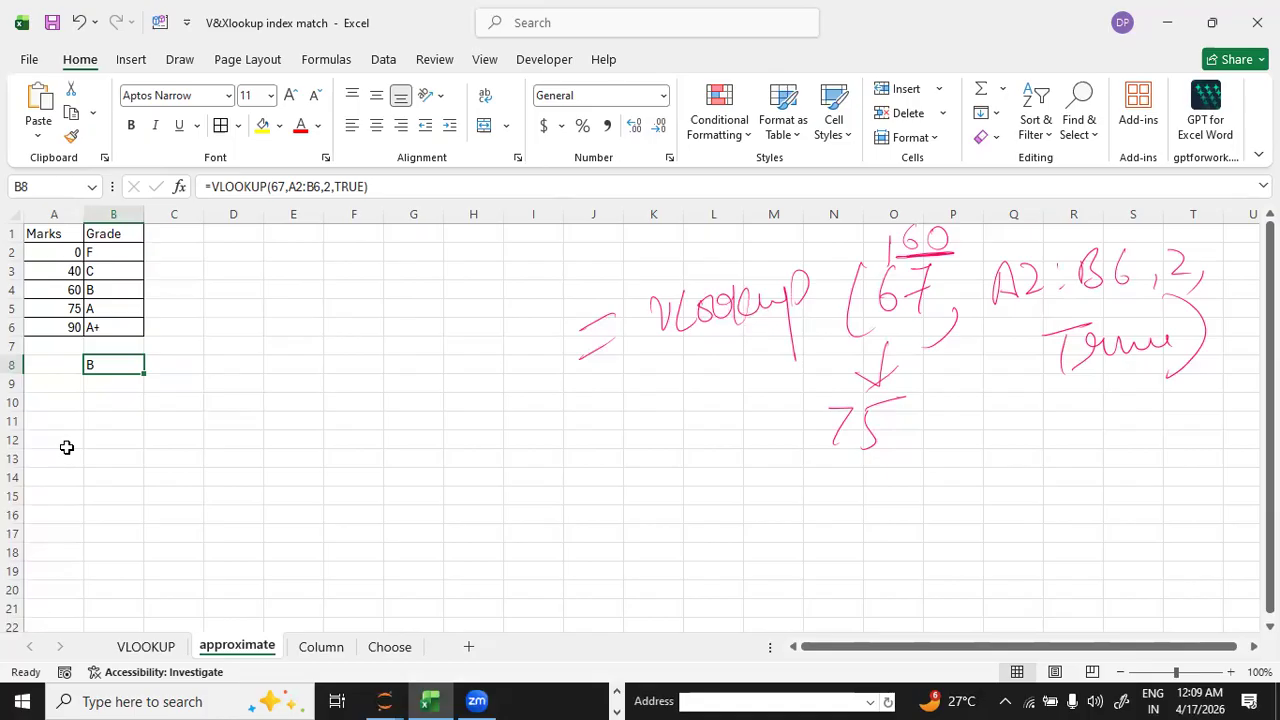
# Begin a VLOOKUP formula in cell B10 that uses A10 as its lookup value.
pyautogui.click(92, 403)
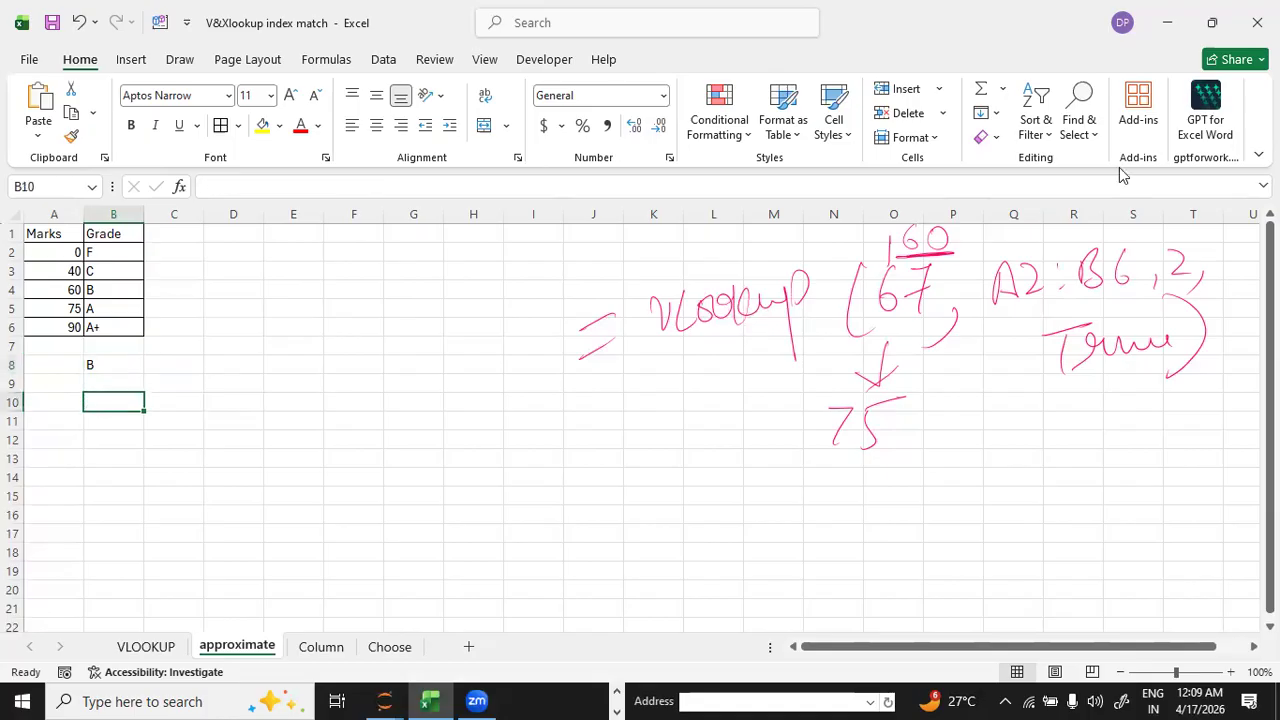
pyautogui.click(108, 364)
pyautogui.click(98, 403)
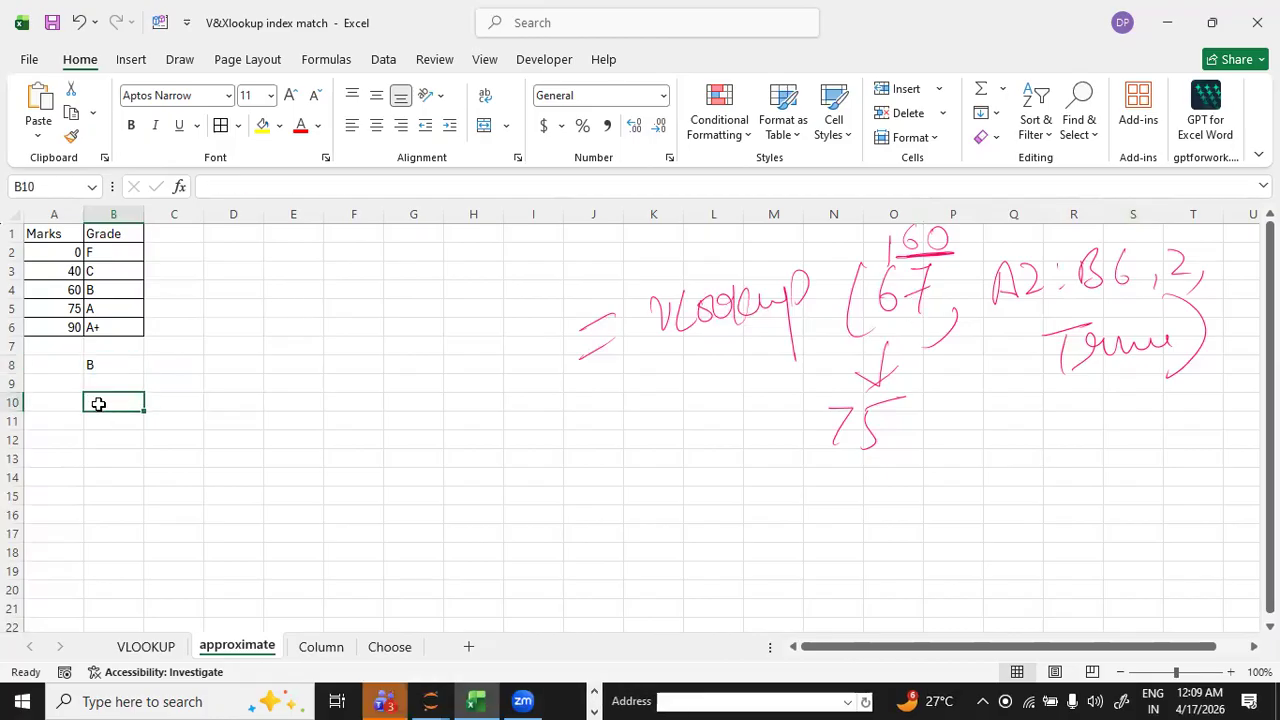
pyautogui.write('=VLOOKUP')
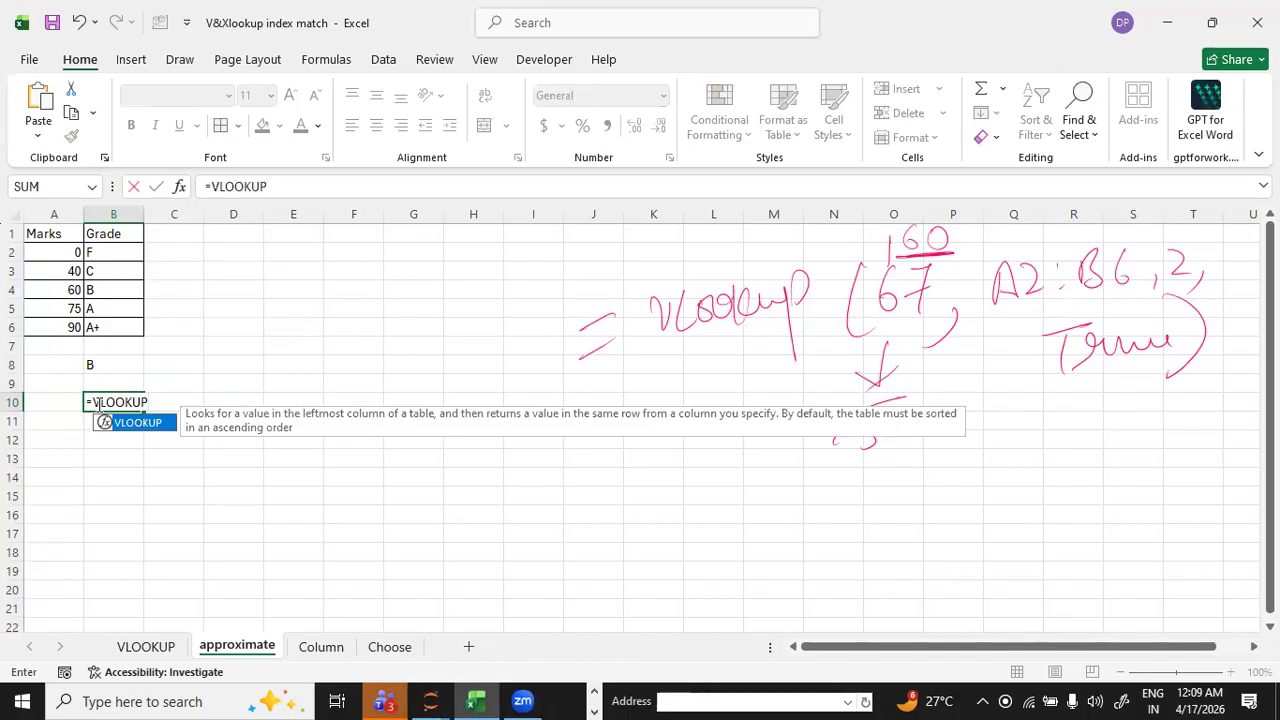
pyautogui.write('(')
pyautogui.click(55, 405)
pyautogui.write(',')
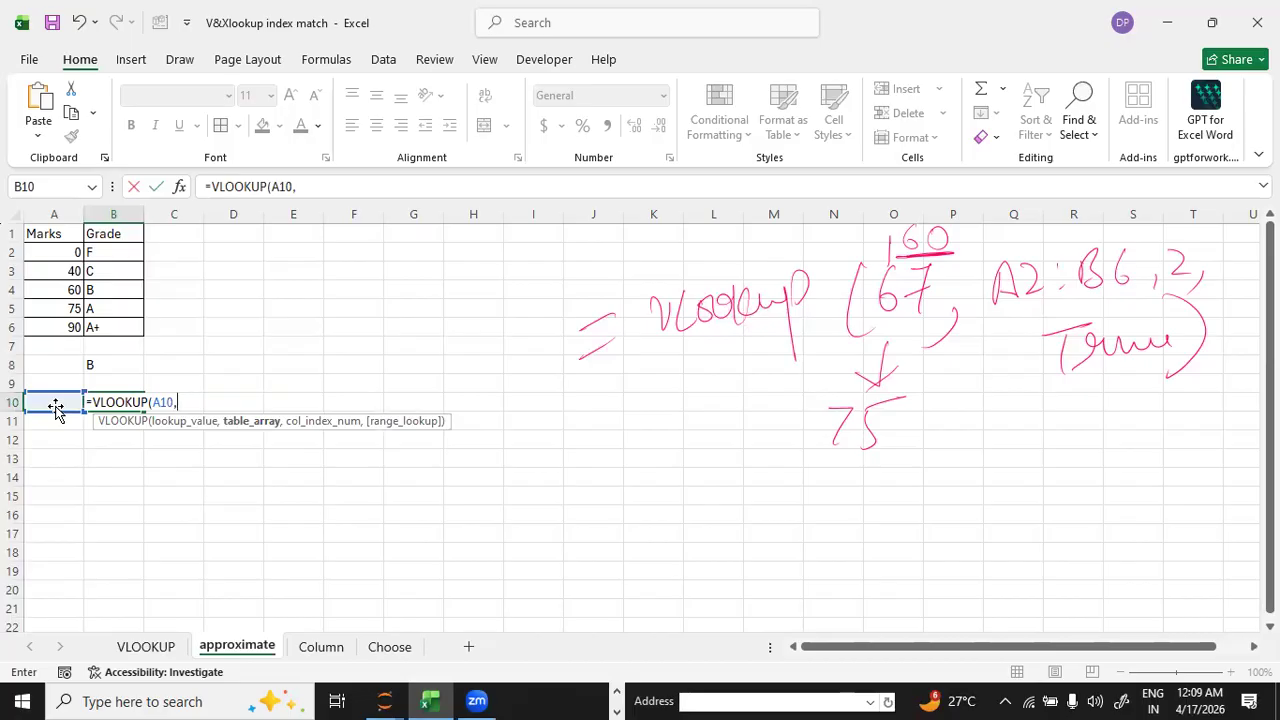
# Complete the VLOOKUP in B10 with table range A2:B6, column index 2 and TRUE for approximate match.
pyautogui.moveTo(42, 251); pyautogui.dragTo(108, 329)
pyautogui.write(',2,')
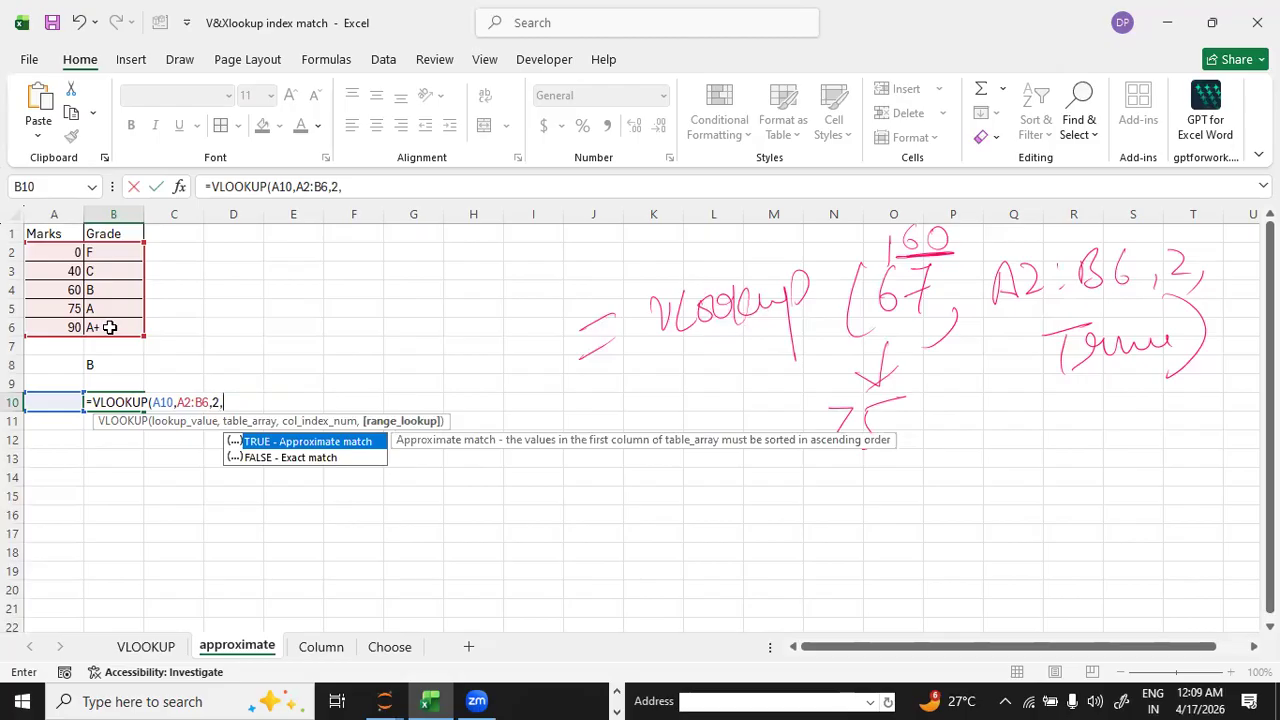
pyautogui.write('TR')
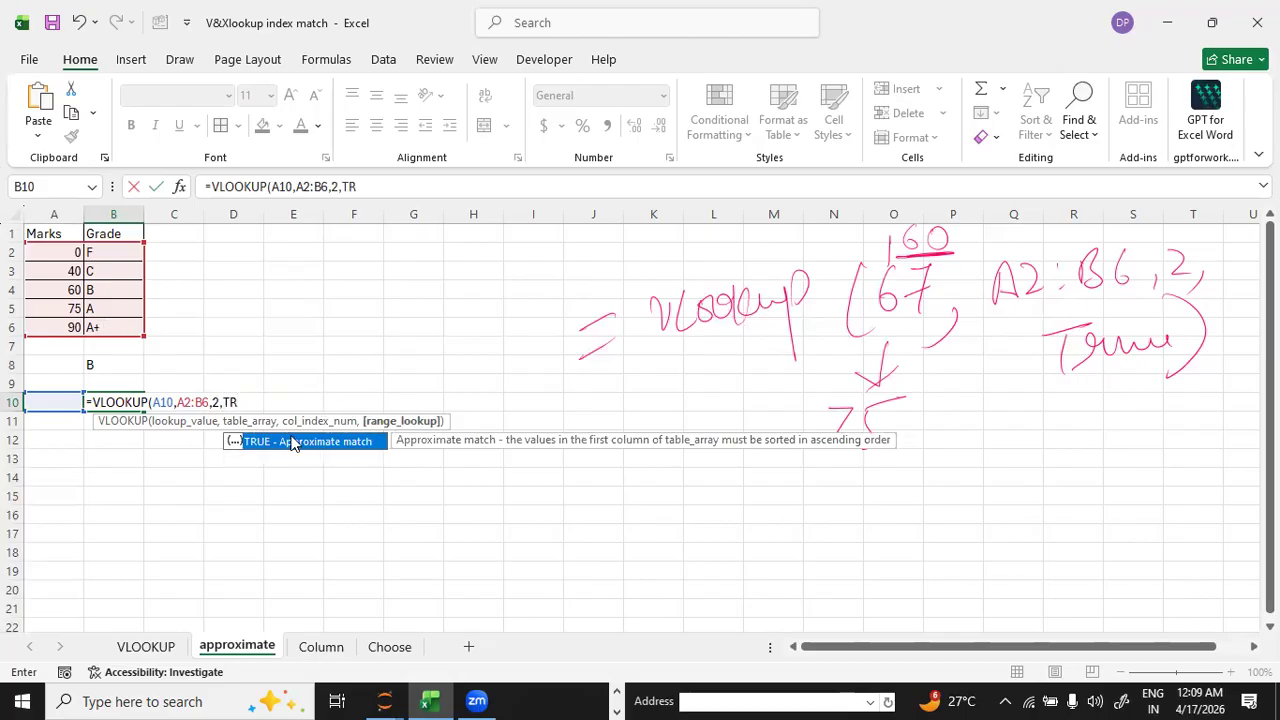
pyautogui.doubleClick(292, 443)
pyautogui.write(')')
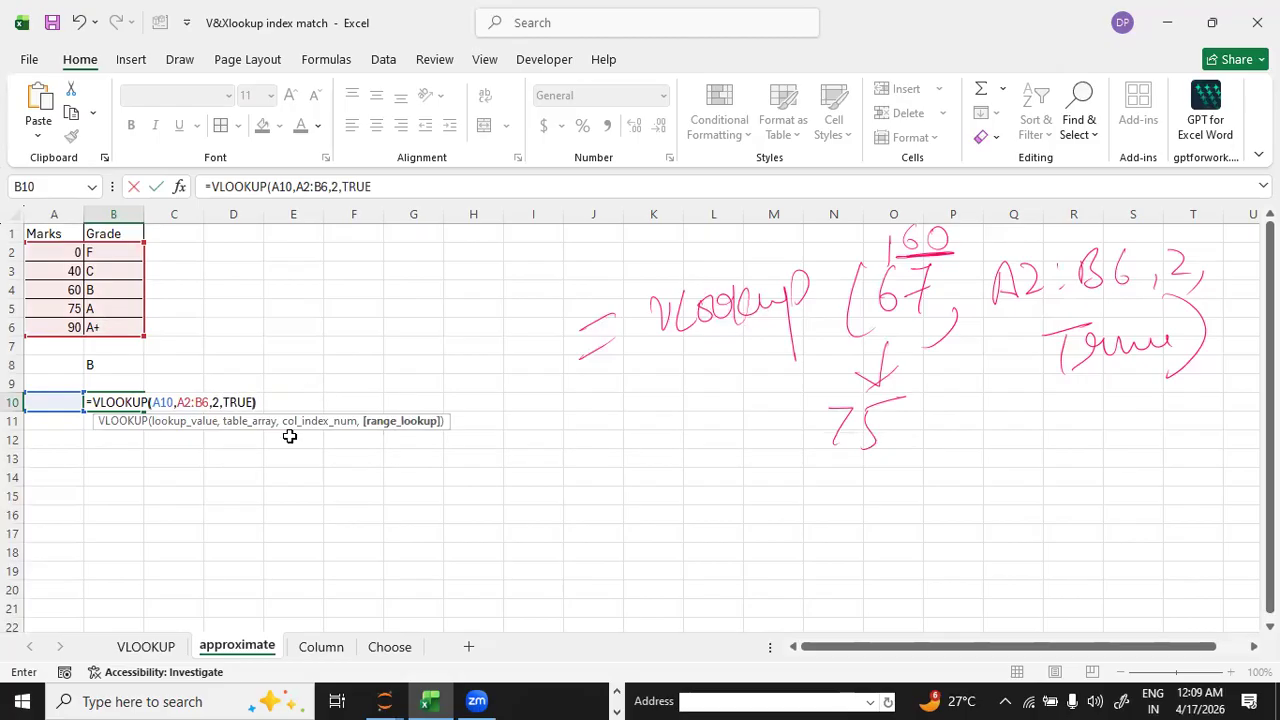
pyautogui.press('Return')
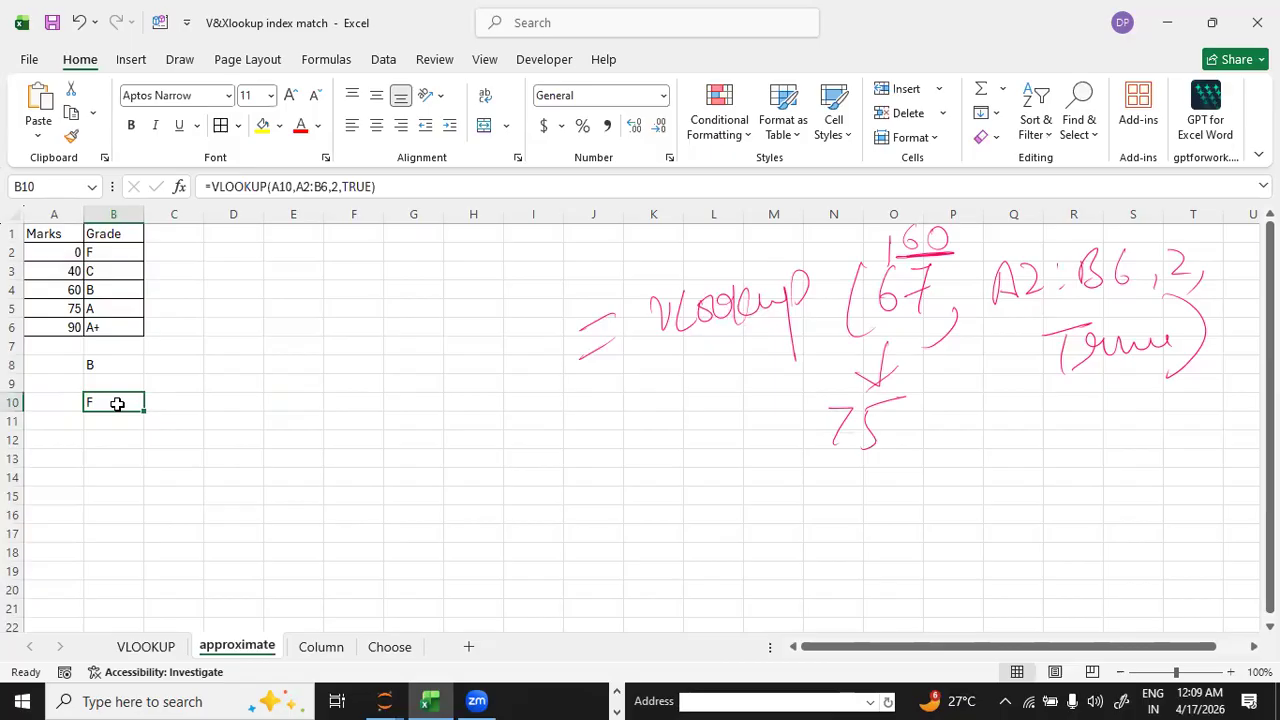
# Enter 45 in cell A10 as a test mark for the grade lookup.
pyautogui.click(61, 405)
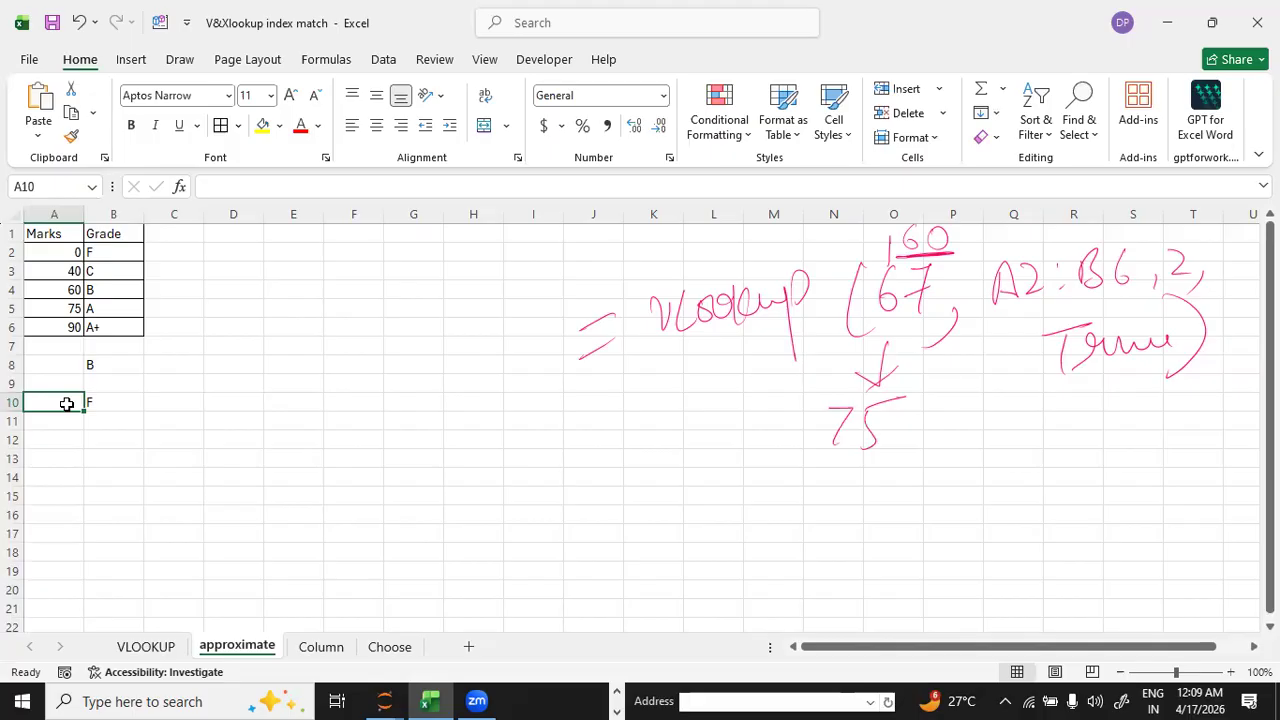
pyautogui.write('40')
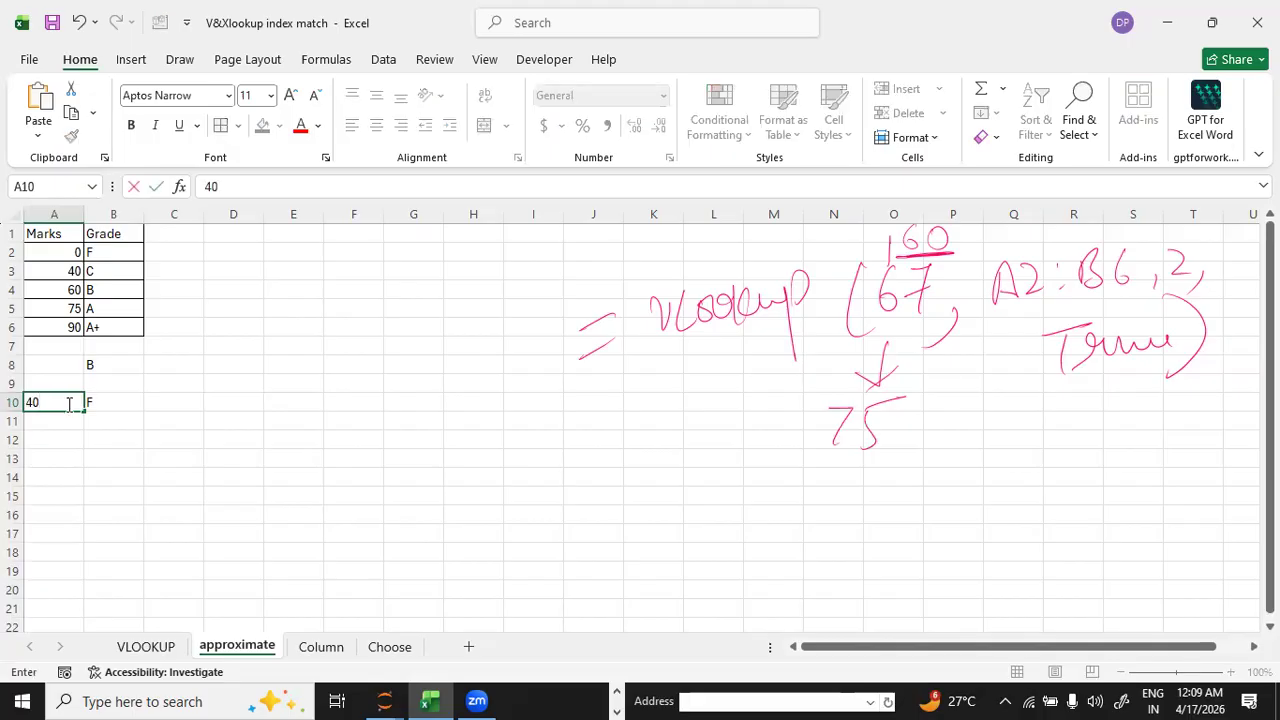
pyautogui.press('BackSpace')
pyautogui.write('5')
pyautogui.click(66, 443)
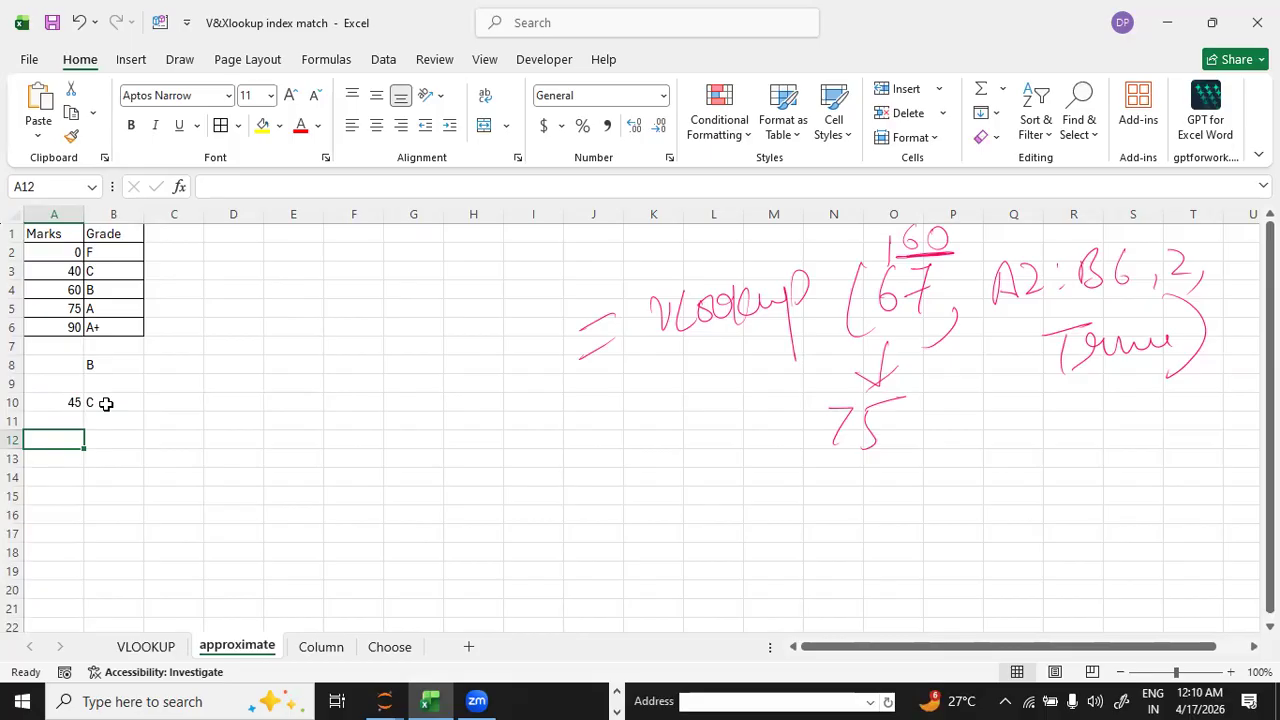
# Set the test mark in A10 to 95 and switch to the VLOOKUP sheet.
pyautogui.click(65, 403)
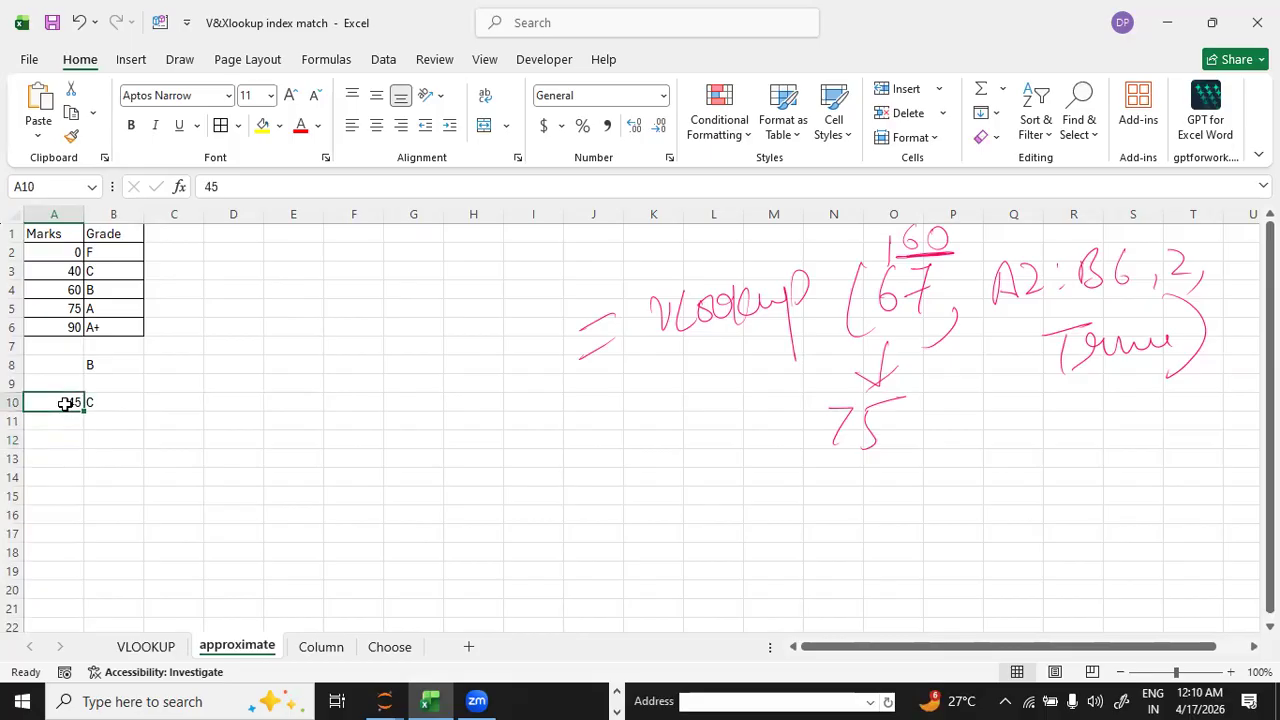
pyautogui.write('95')
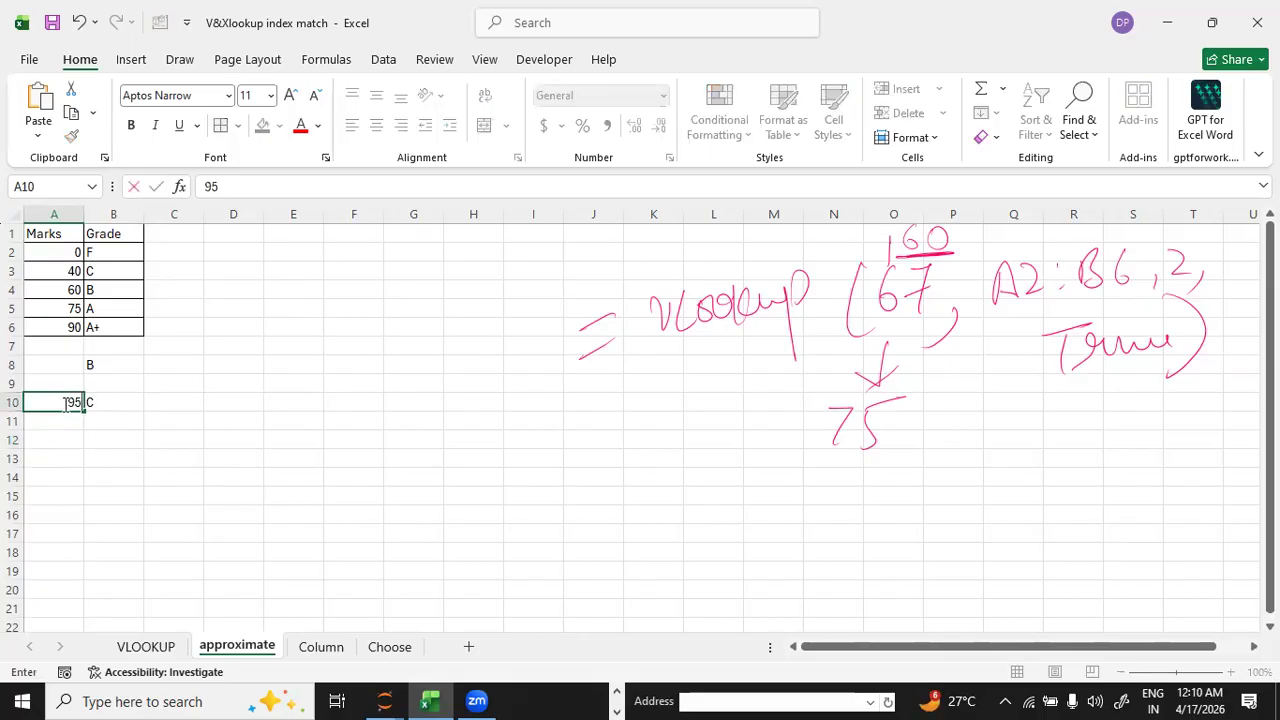
pyautogui.press('Return')
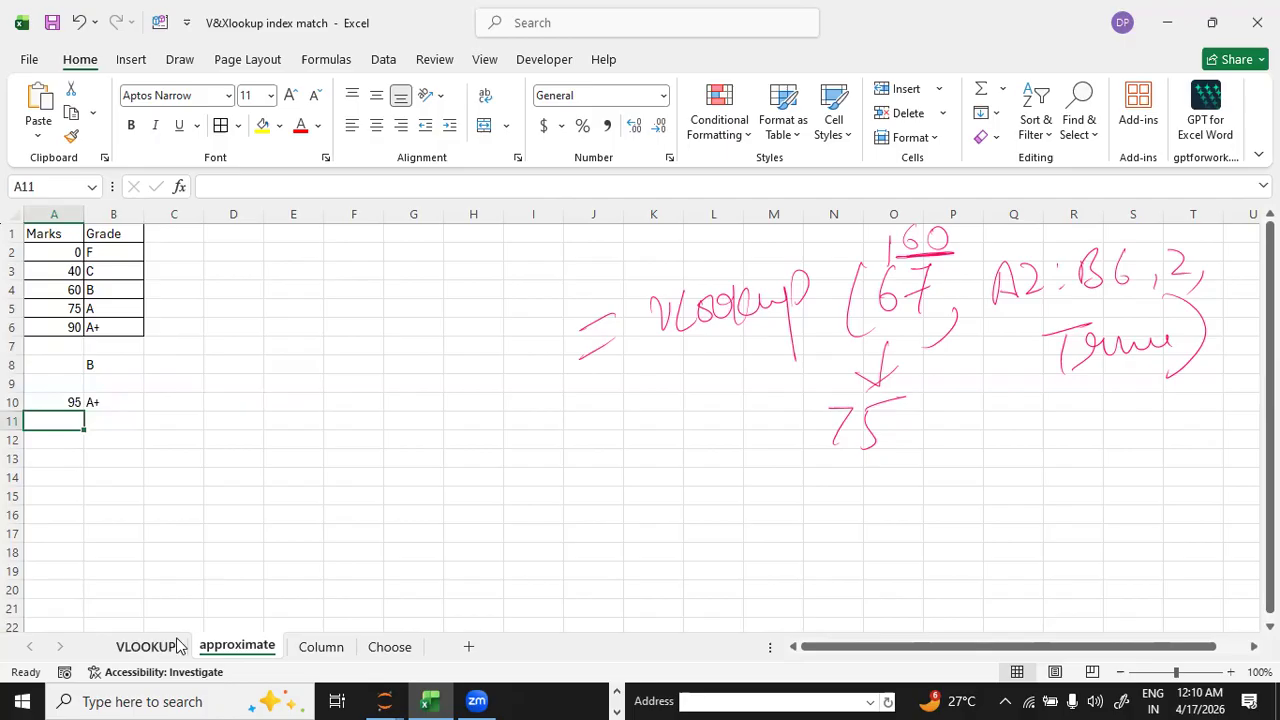
pyautogui.click(145, 646)
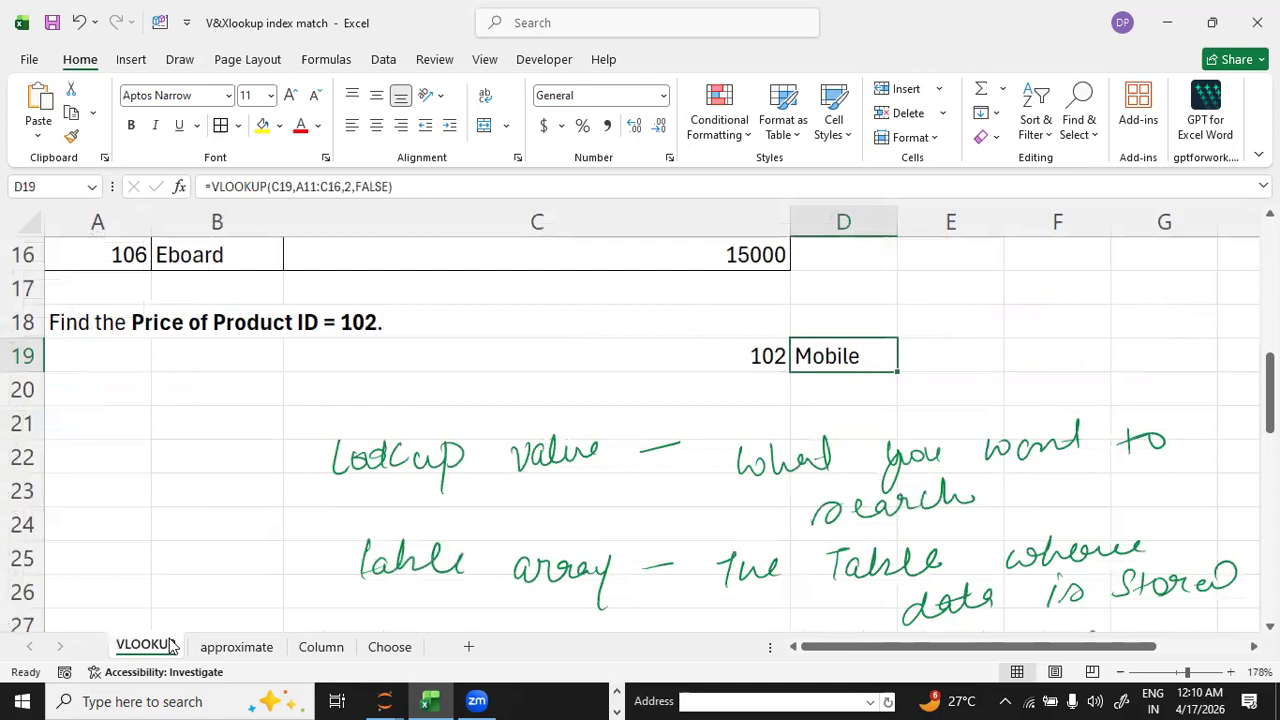